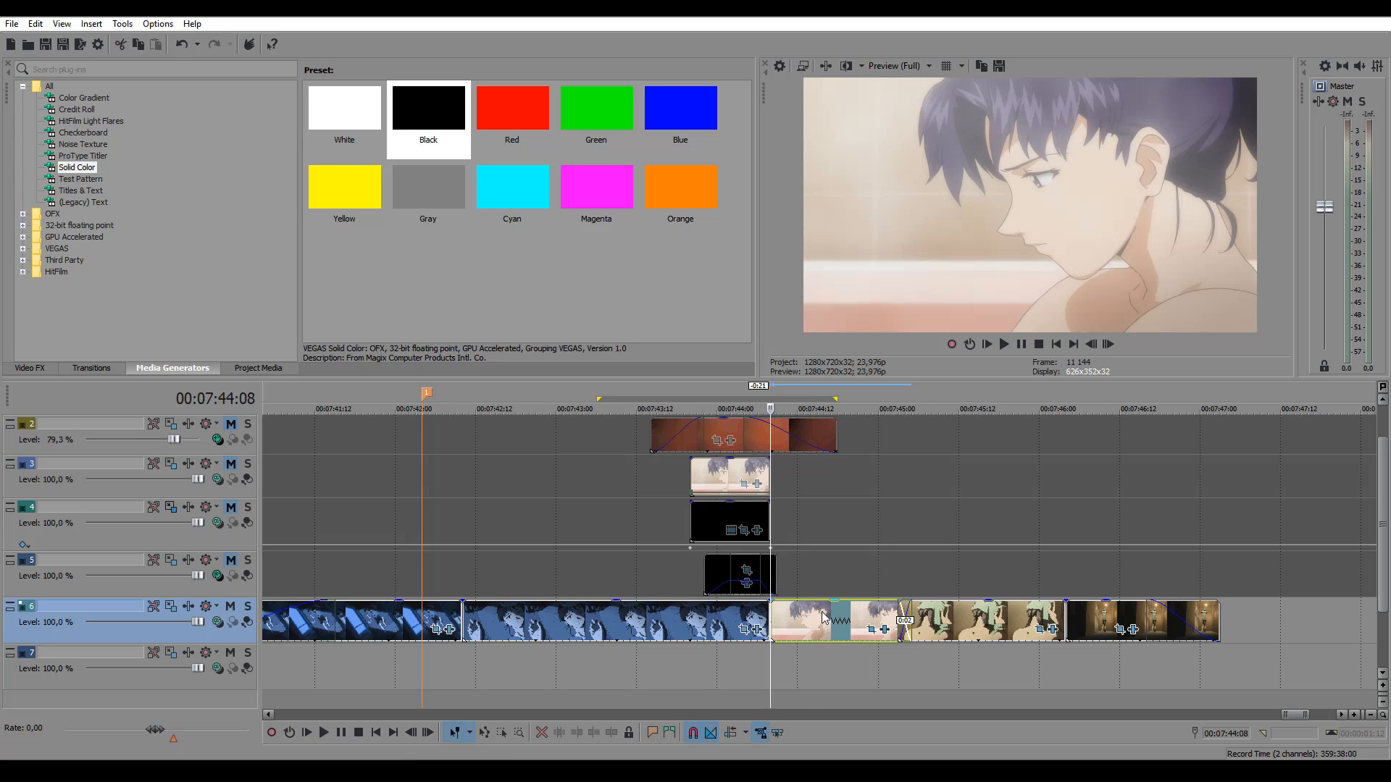
# Duplicate the bath scene clip starting at 00:07:44:08 on track 6 onto the empty track 7 directly beneath it.
pyautogui.click(811, 408)
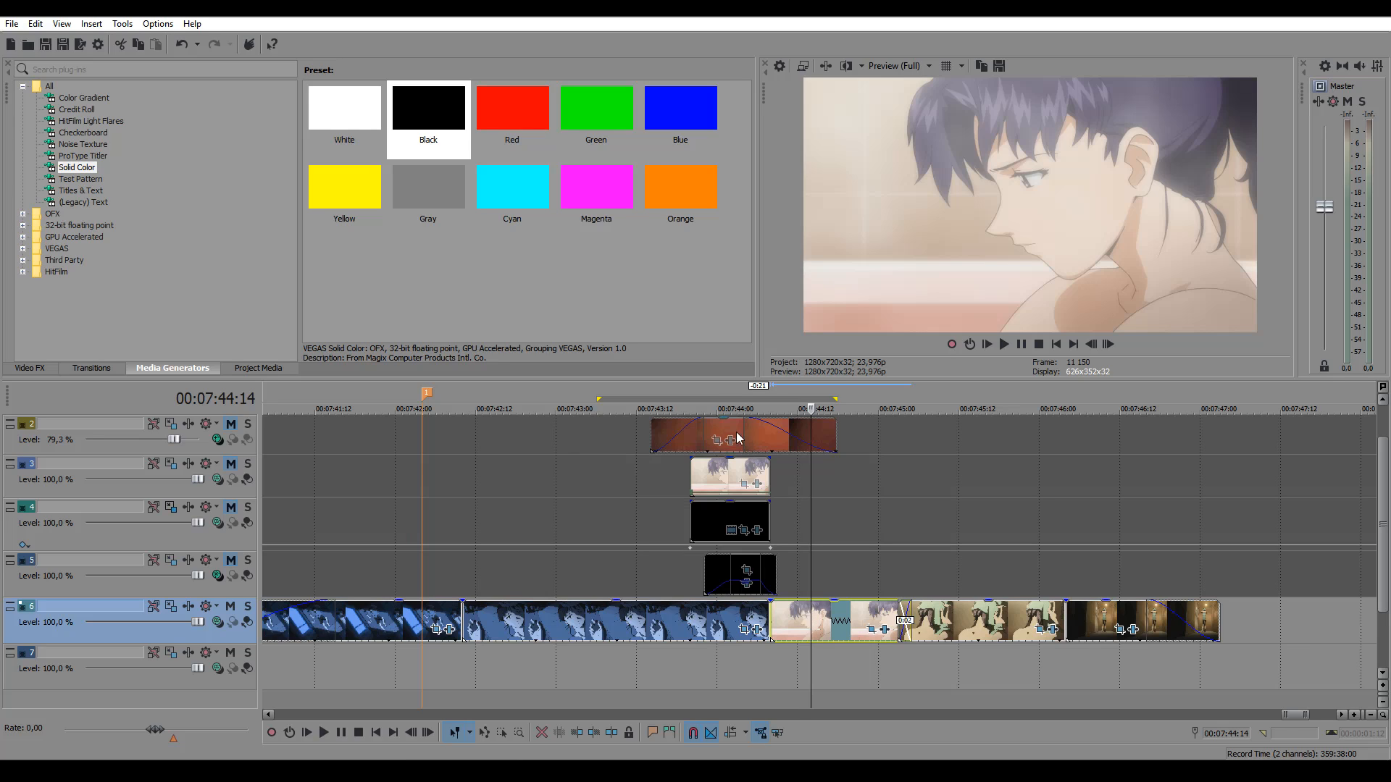
pyautogui.click(738, 466)
pyautogui.click(813, 621)
pyautogui.click(771, 622)
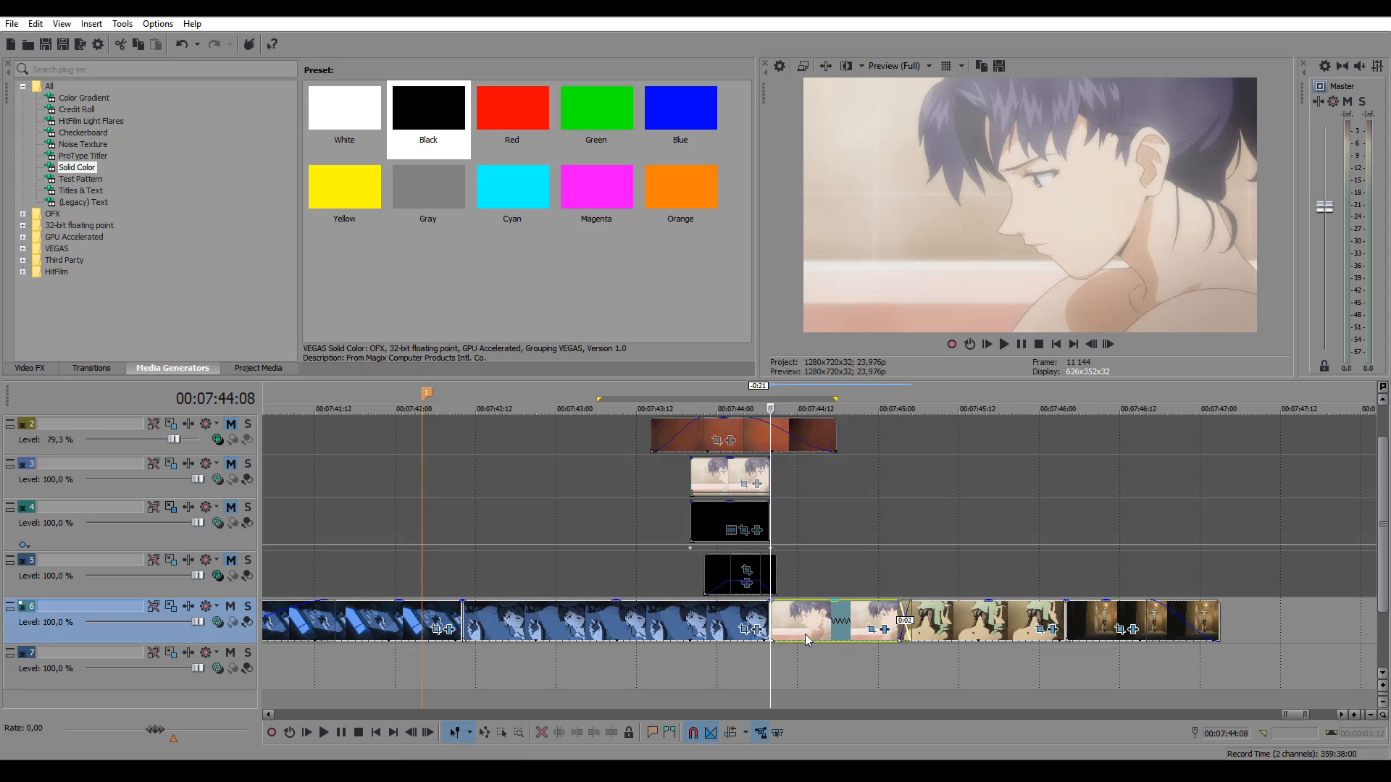
pyautogui.moveTo(808, 631); pyautogui.dragTo(815, 672)
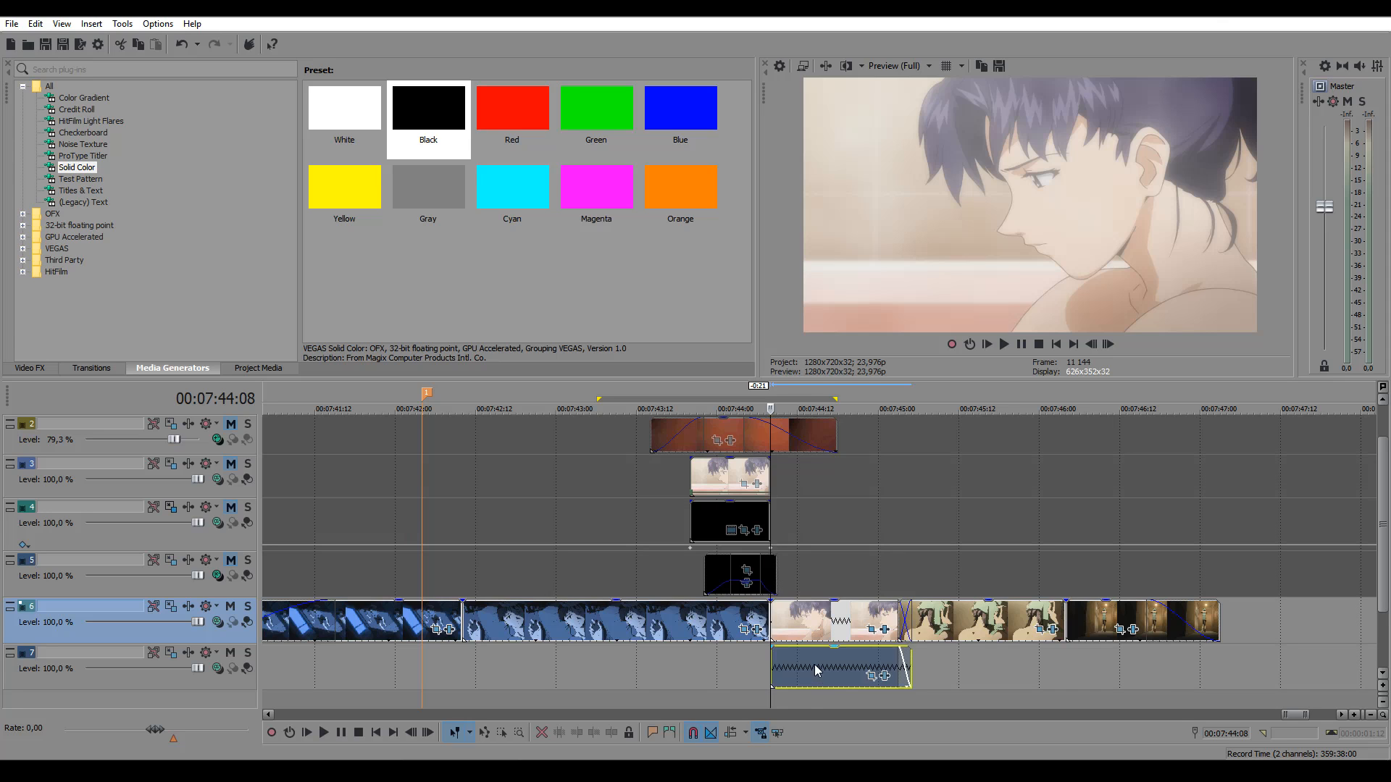
# Open Pan/Crop for the copied clip on track 7 and delete its position keyframes after the first one.
pyautogui.click(815, 672)
pyautogui.scroll(3, 813, 670)
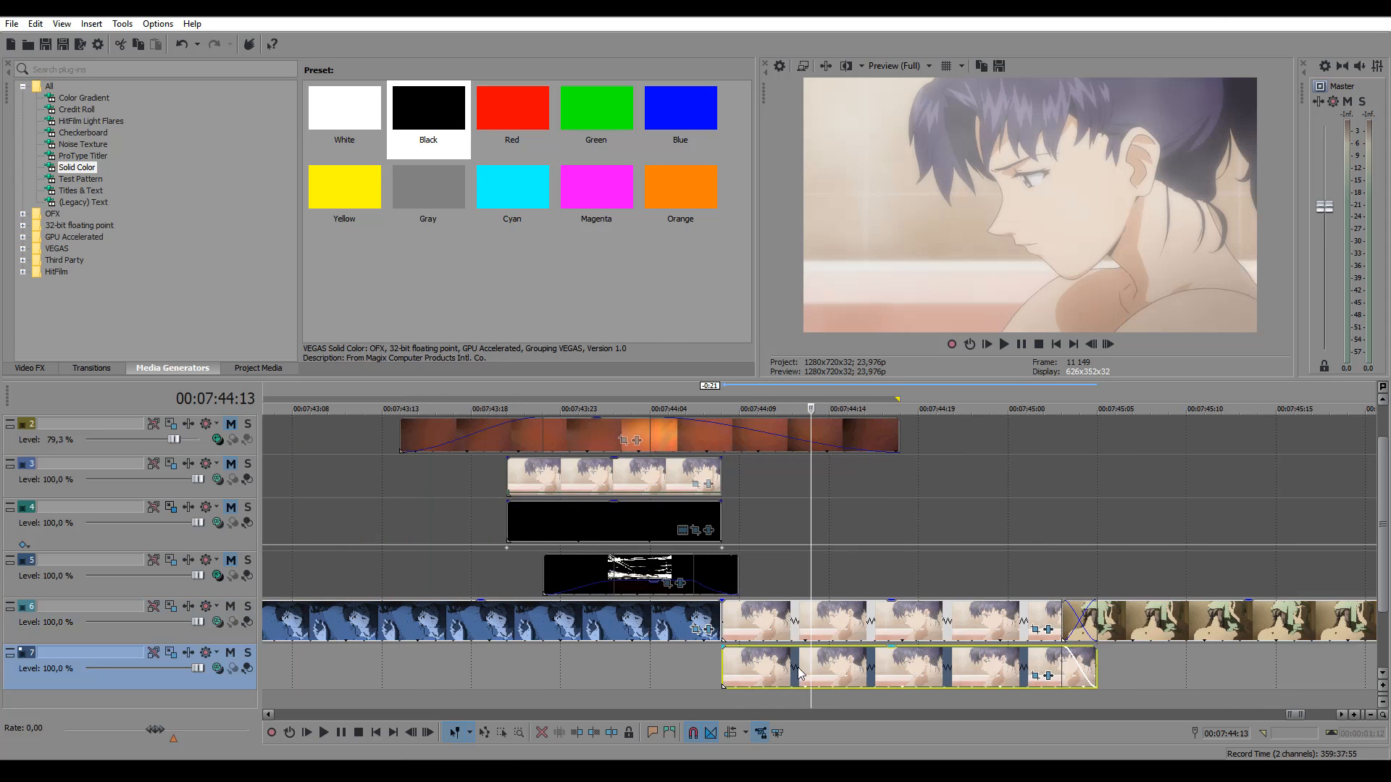
pyautogui.click(721, 664)
pyautogui.click(1026, 679)
pyautogui.click(1034, 676)
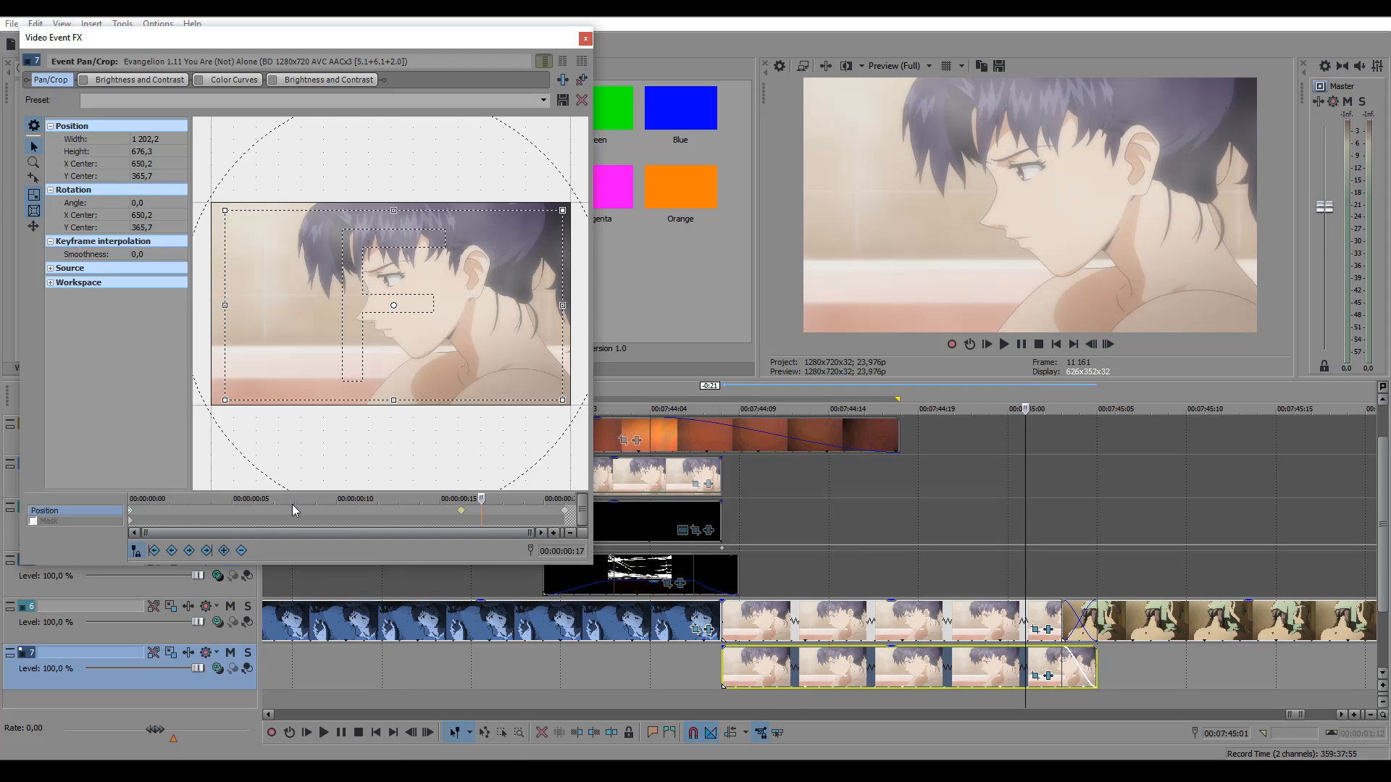
pyautogui.click(564, 509)
pyautogui.press('Delete')
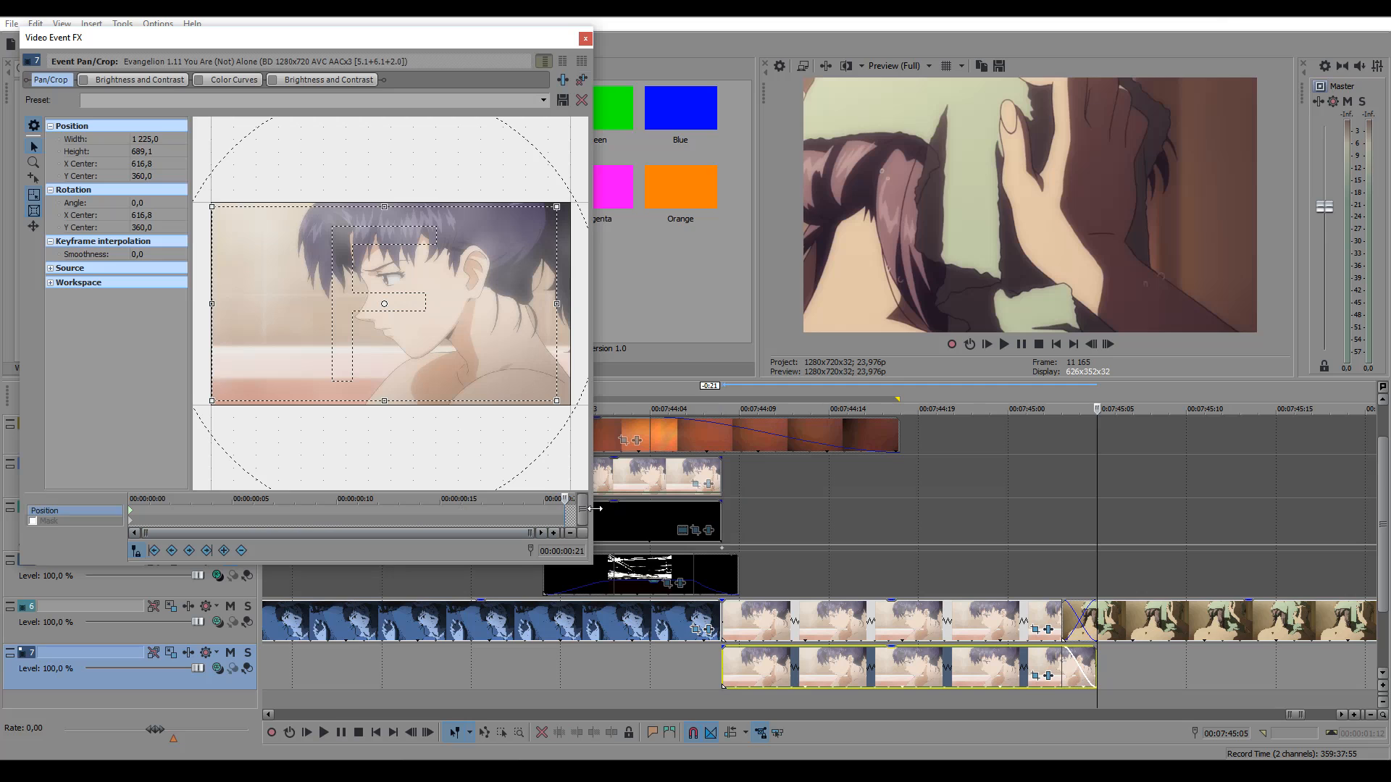
# Add a Velocity envelope to the copied clip and set it to 0% from the clip's start to freeze the frame.
pyautogui.click(790, 674)
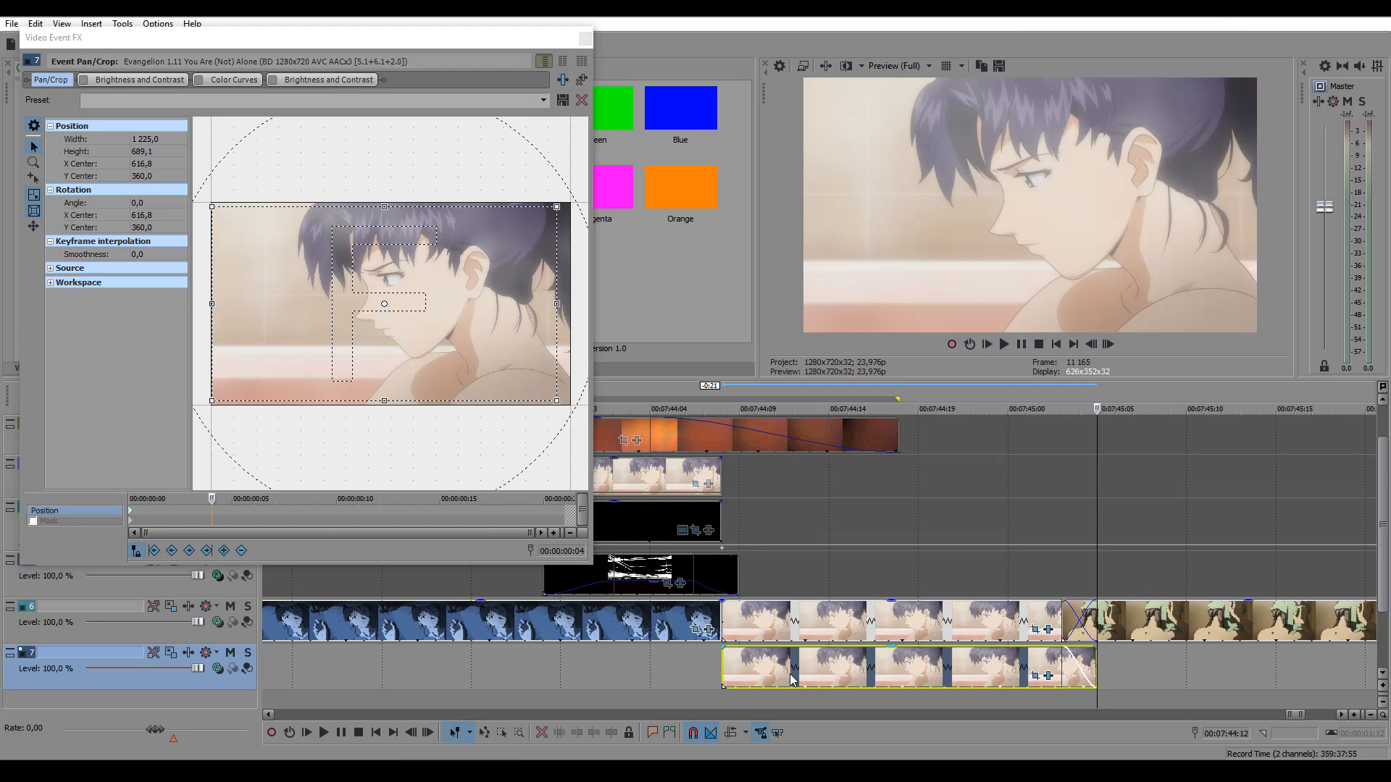
pyautogui.click(723, 662)
pyautogui.rightClick(722, 661)
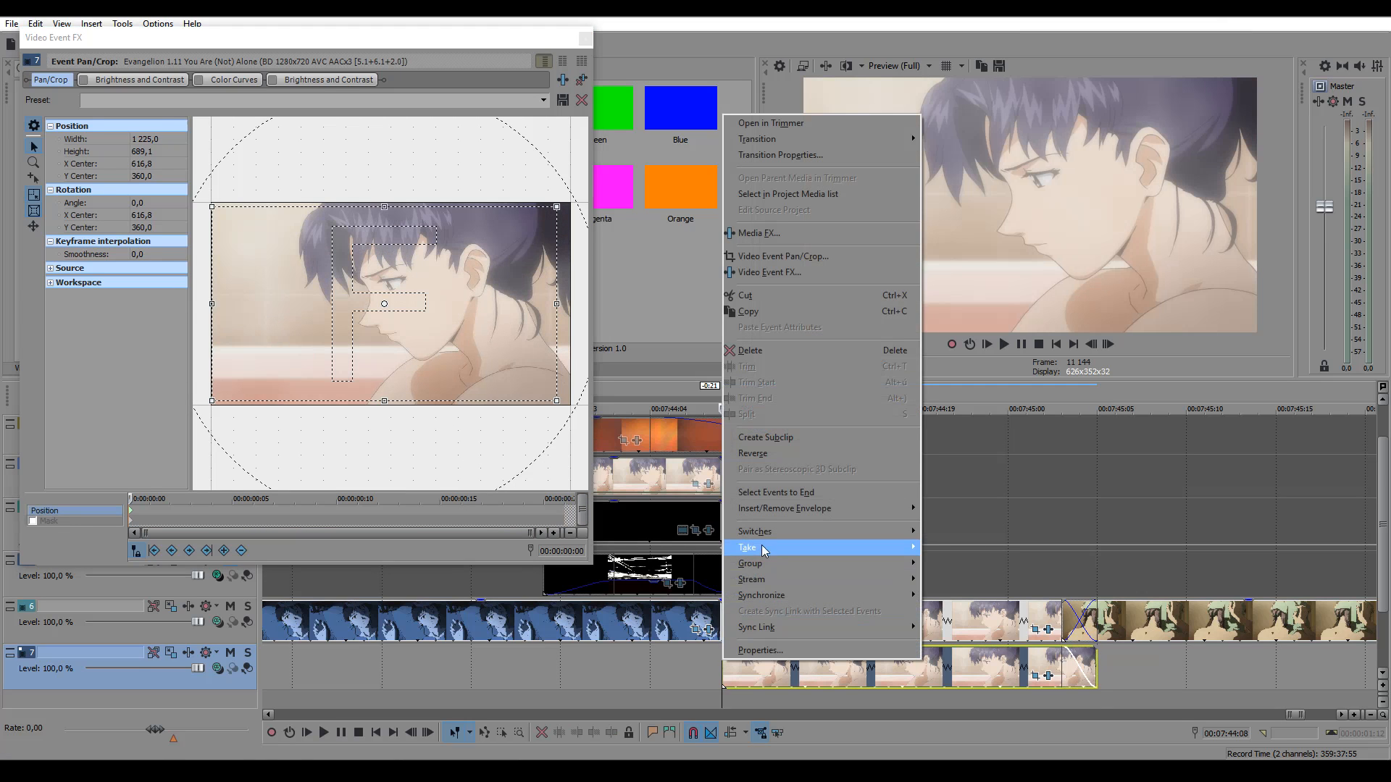
pyautogui.moveTo(782, 510)
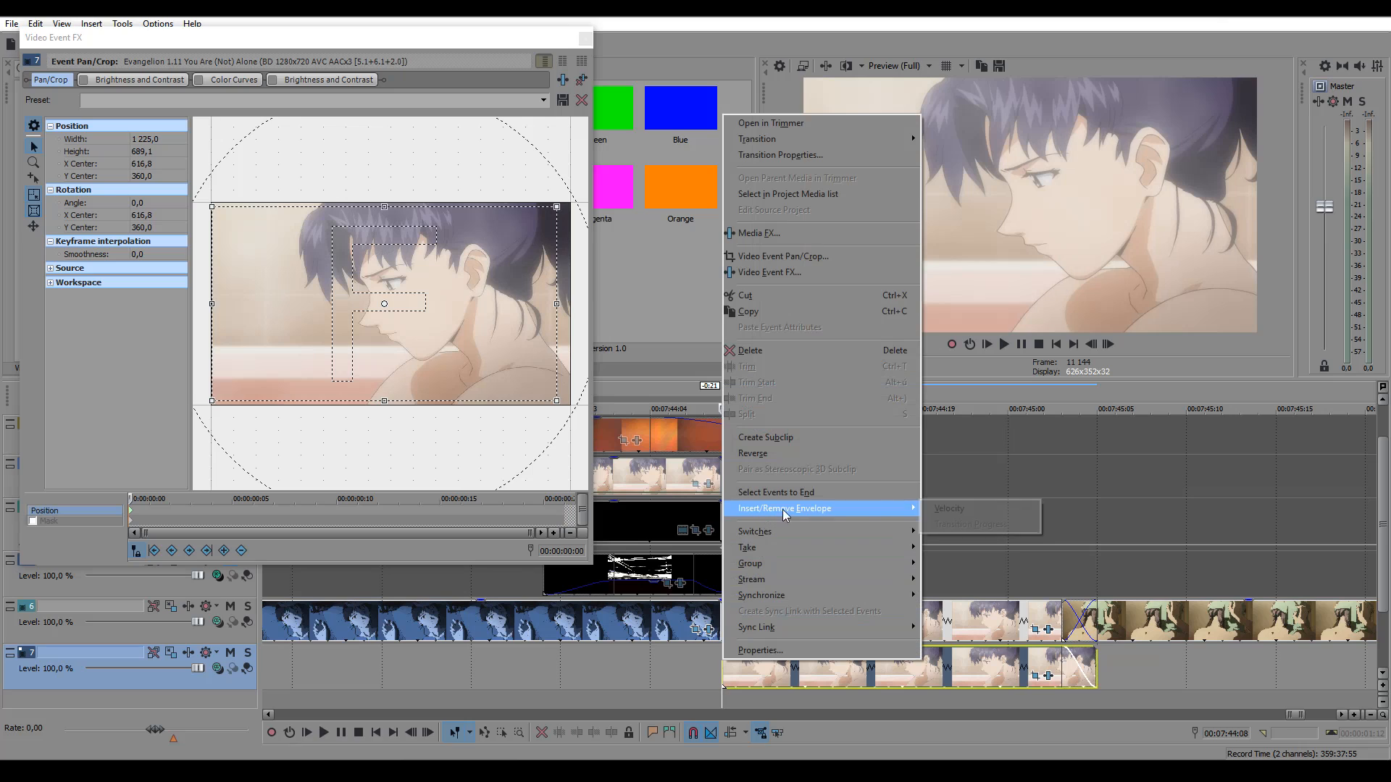
pyautogui.click(955, 511)
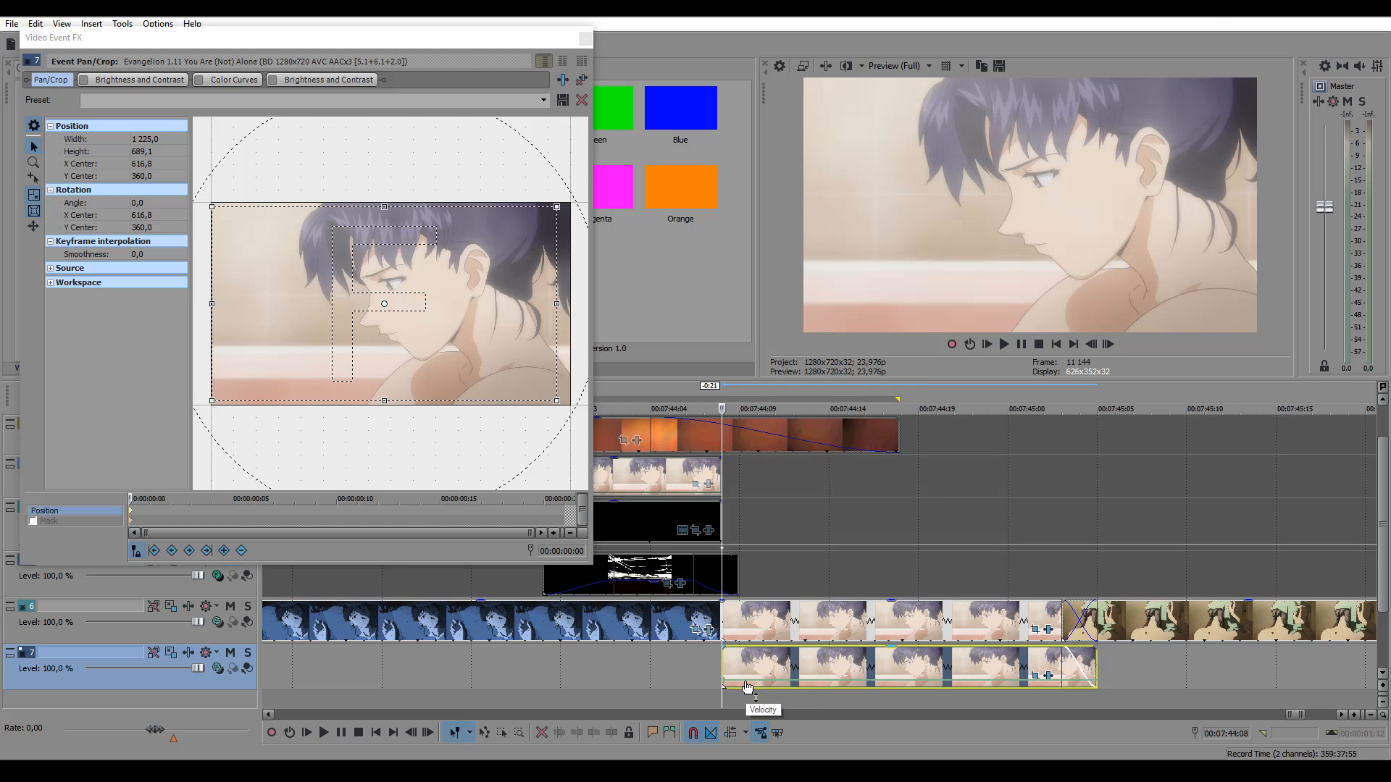
pyautogui.moveTo(723, 685)
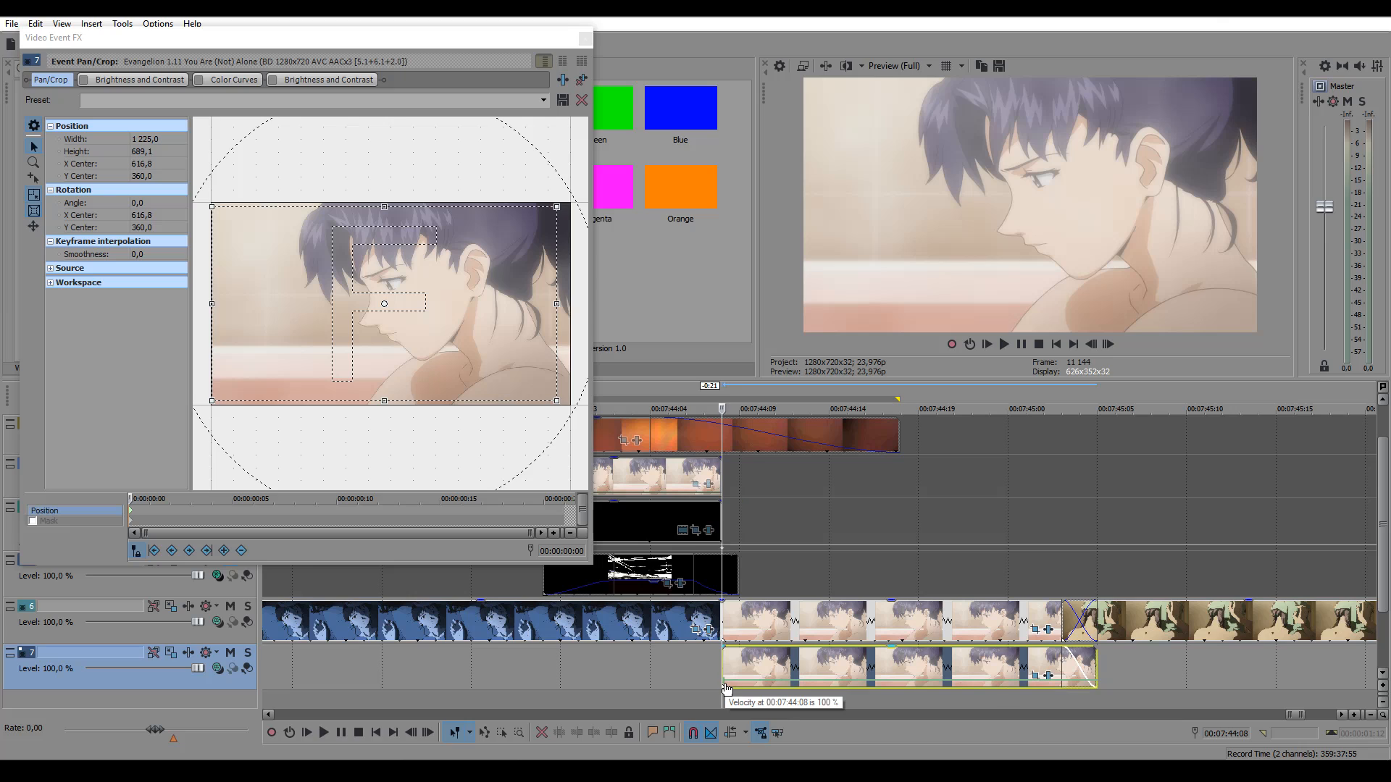
pyautogui.rightClick(724, 682)
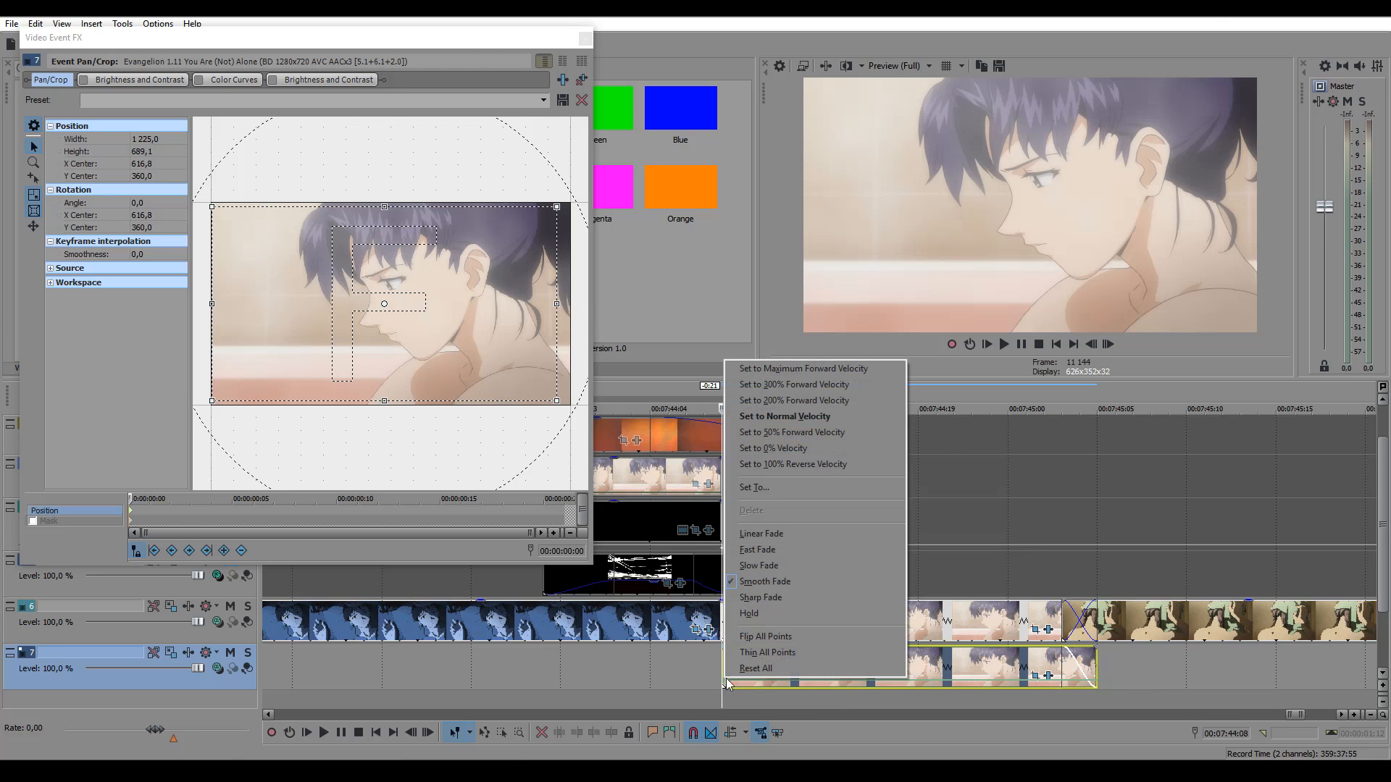
pyautogui.click(788, 450)
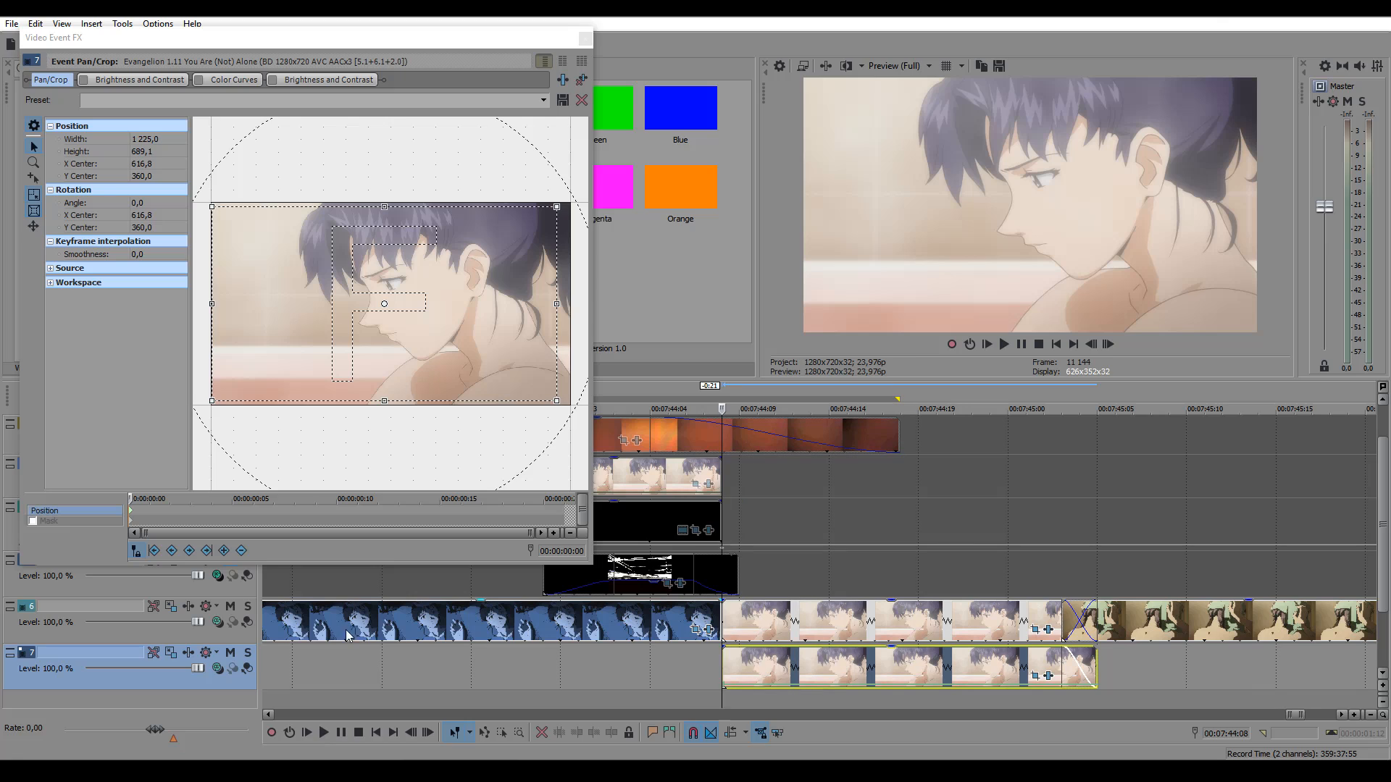
# Move the frozen copy's track above the main footage track and close the Pan/Crop window.
pyautogui.moveTo(192, 678); pyautogui.dragTo(211, 615)
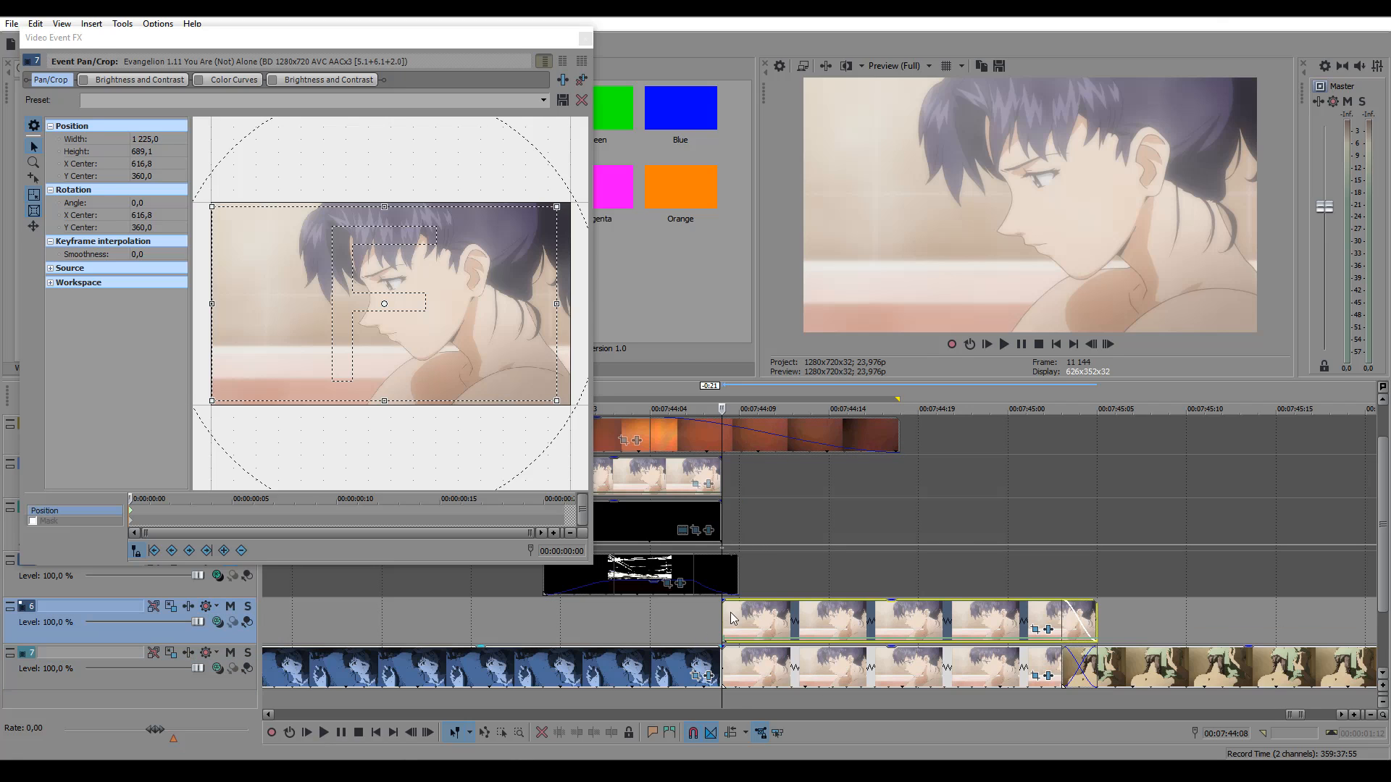
pyautogui.moveTo(749, 391); pyautogui.dragTo(936, 419)
pyautogui.click(832, 626)
pyautogui.click(721, 614)
pyautogui.click(585, 38)
# Move the frozen clip to start at 00:07:43:20, trim its end to 00:07:44:08, and set the time selection to that range.
pyautogui.moveTo(790, 627); pyautogui.dragTo(575, 627)
pyautogui.moveTo(881, 618); pyautogui.dragTo(717, 620)
pyautogui.click(571, 618)
pyautogui.click(515, 398)
pyautogui.moveTo(515, 394); pyautogui.dragTo(715, 399)
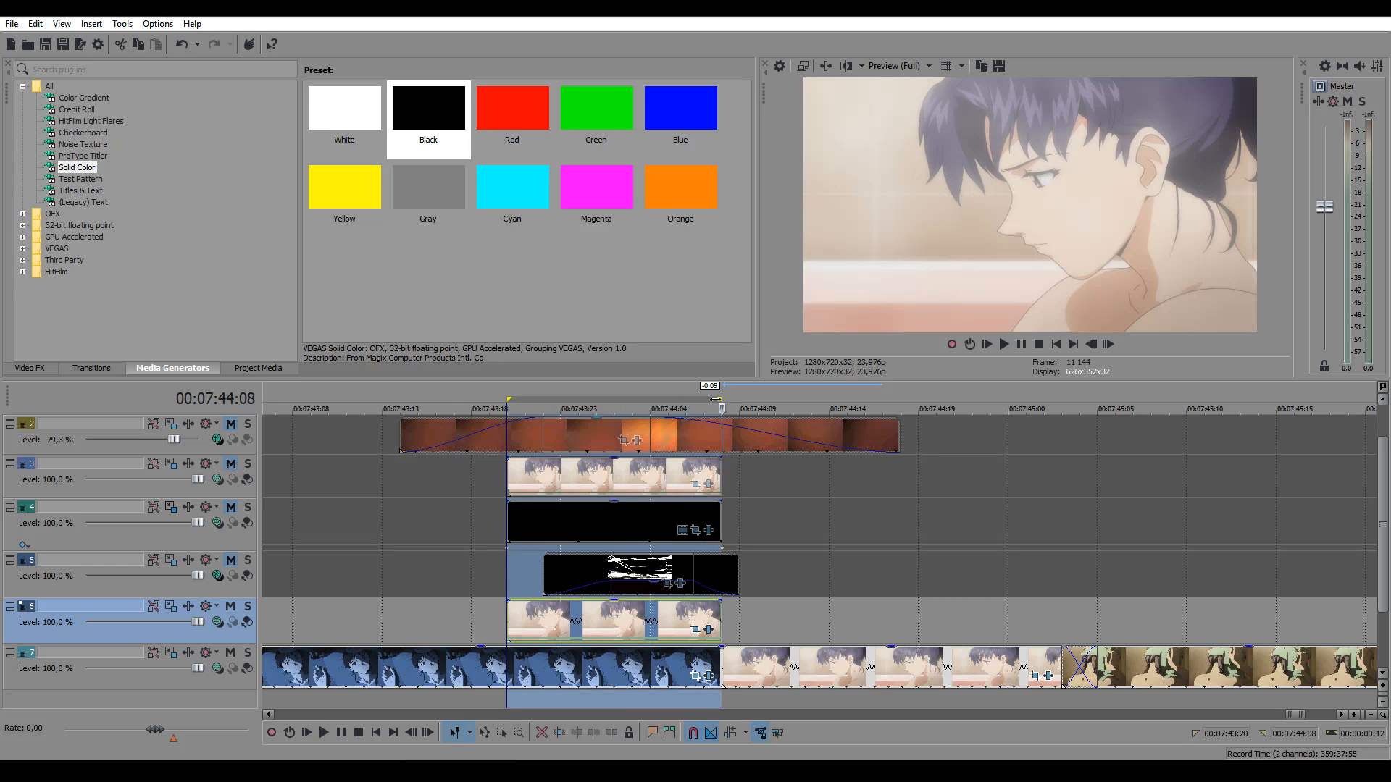
# Delete the track that holds the frozen, trimmed copy of the bath scene clip.
pyautogui.click(613, 623)
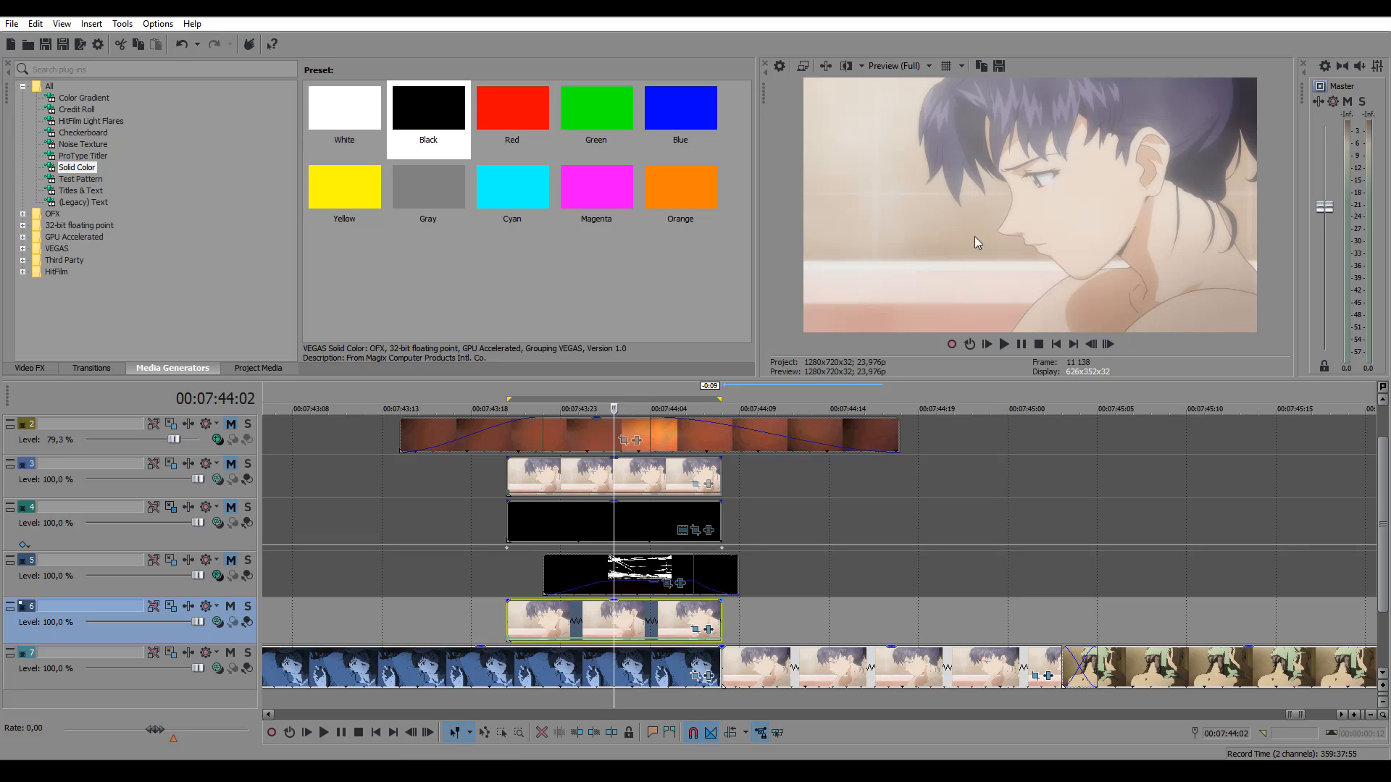
pyautogui.click(581, 621)
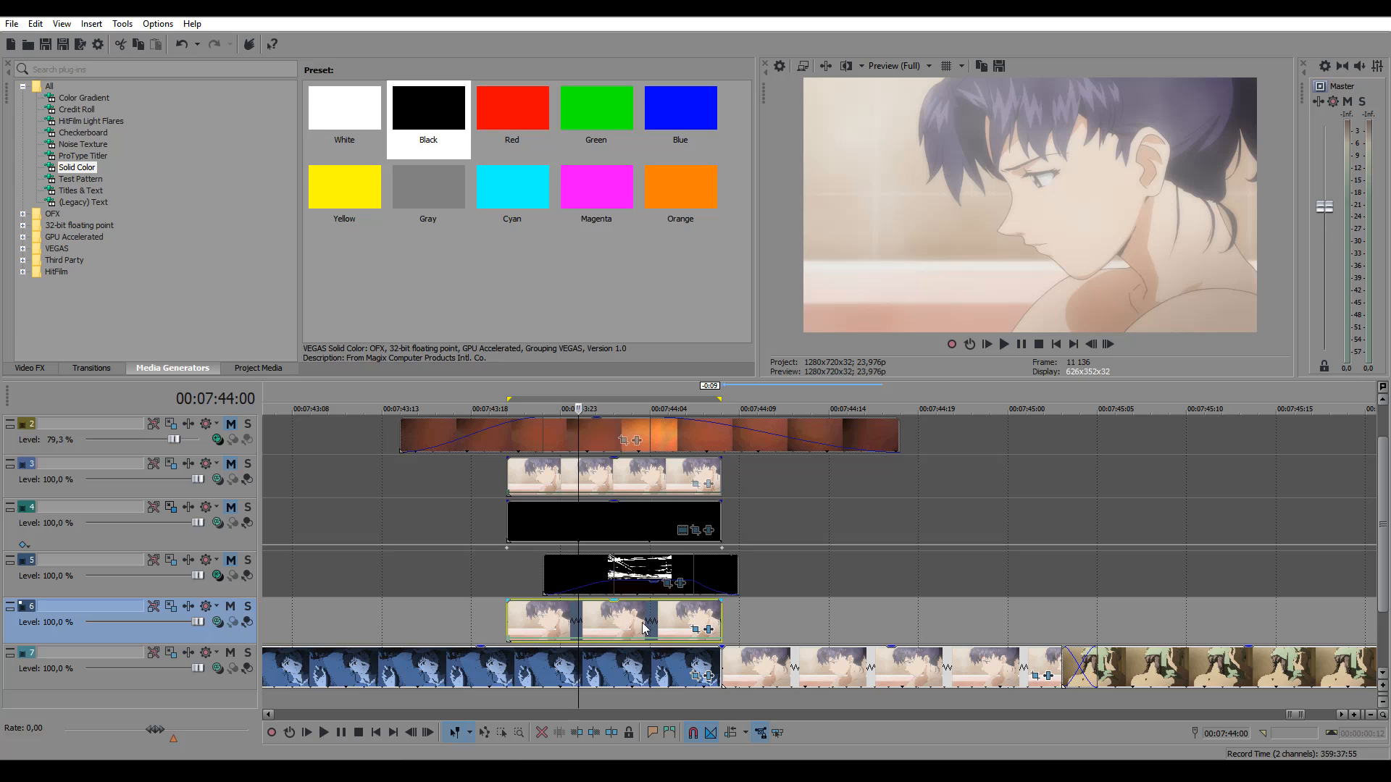
pyautogui.rightClick(161, 601)
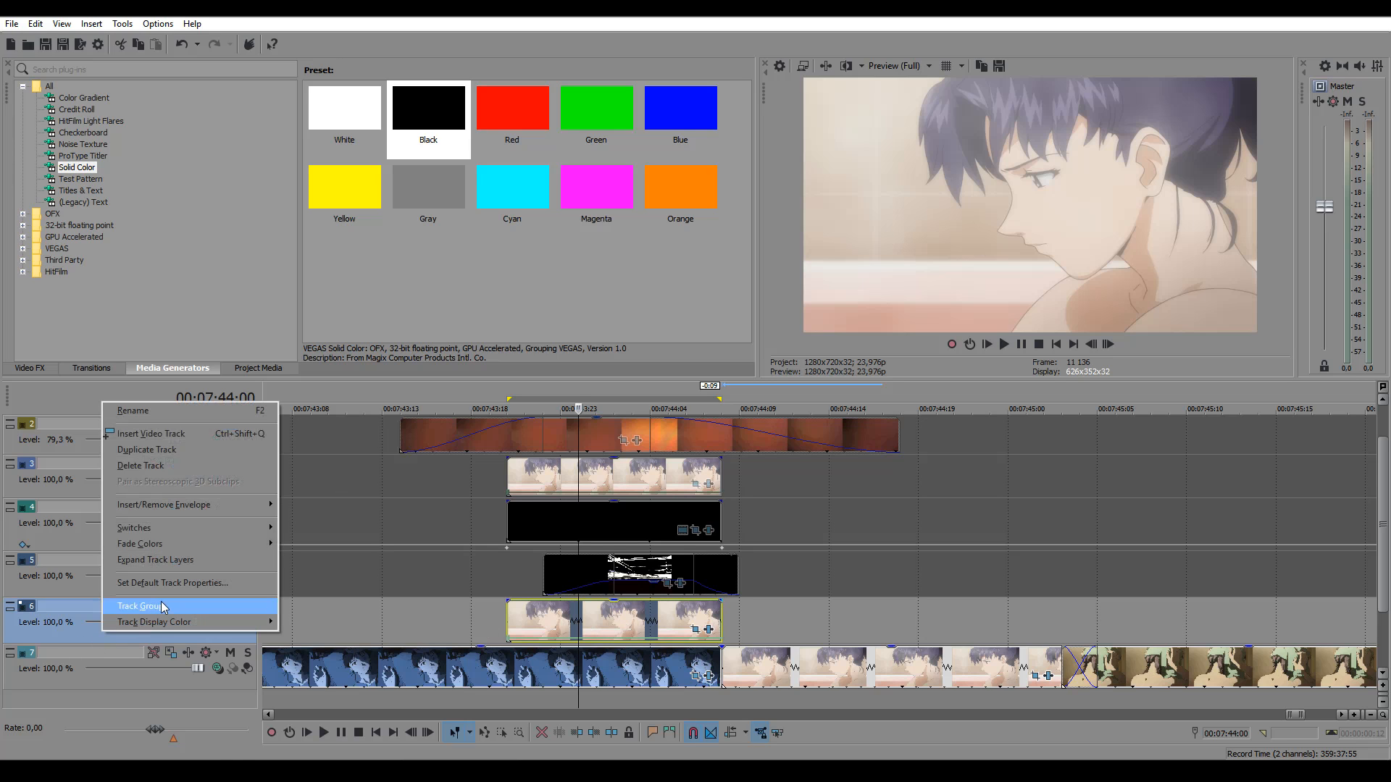
pyautogui.click(166, 469)
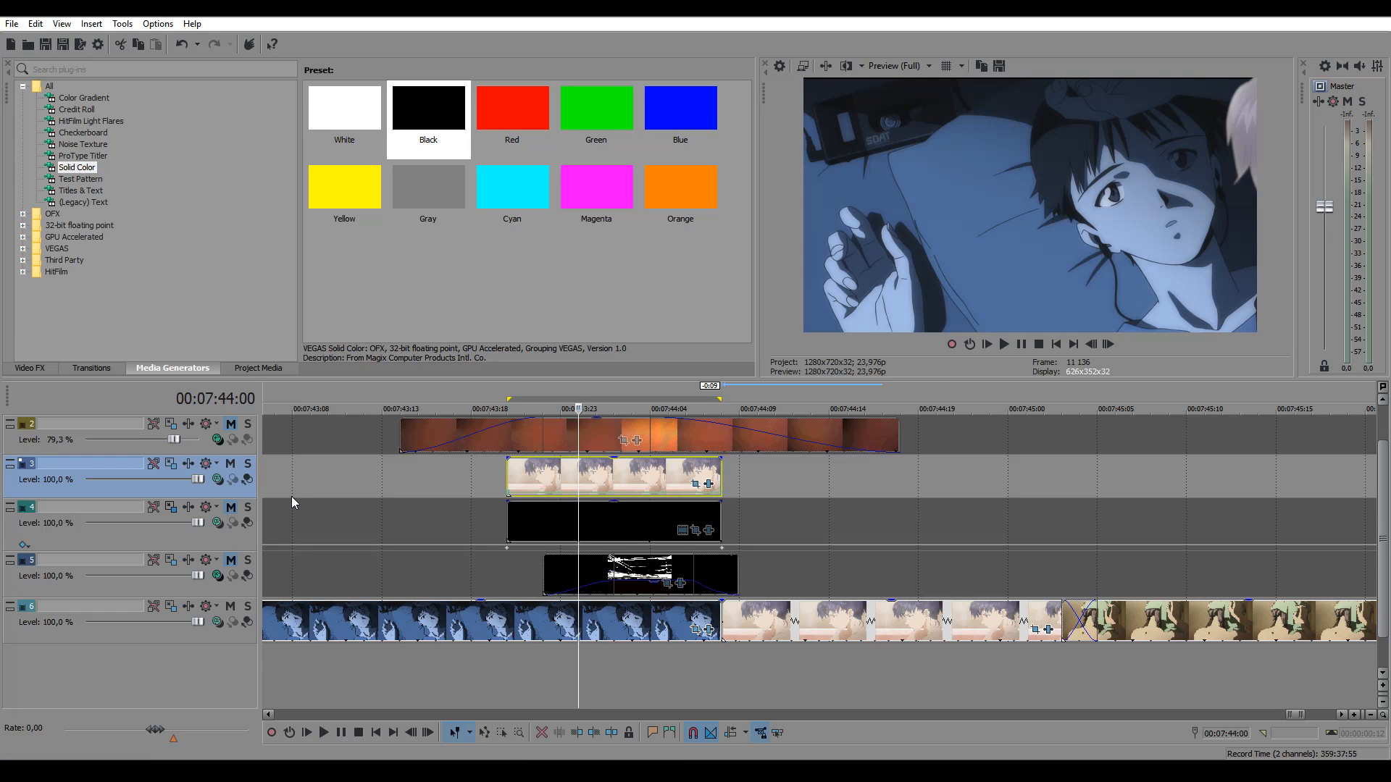
# Open Pan/Crop for the masked clip on track 3 and examine its mask outline and final position keyframe.
pyautogui.click(685, 464)
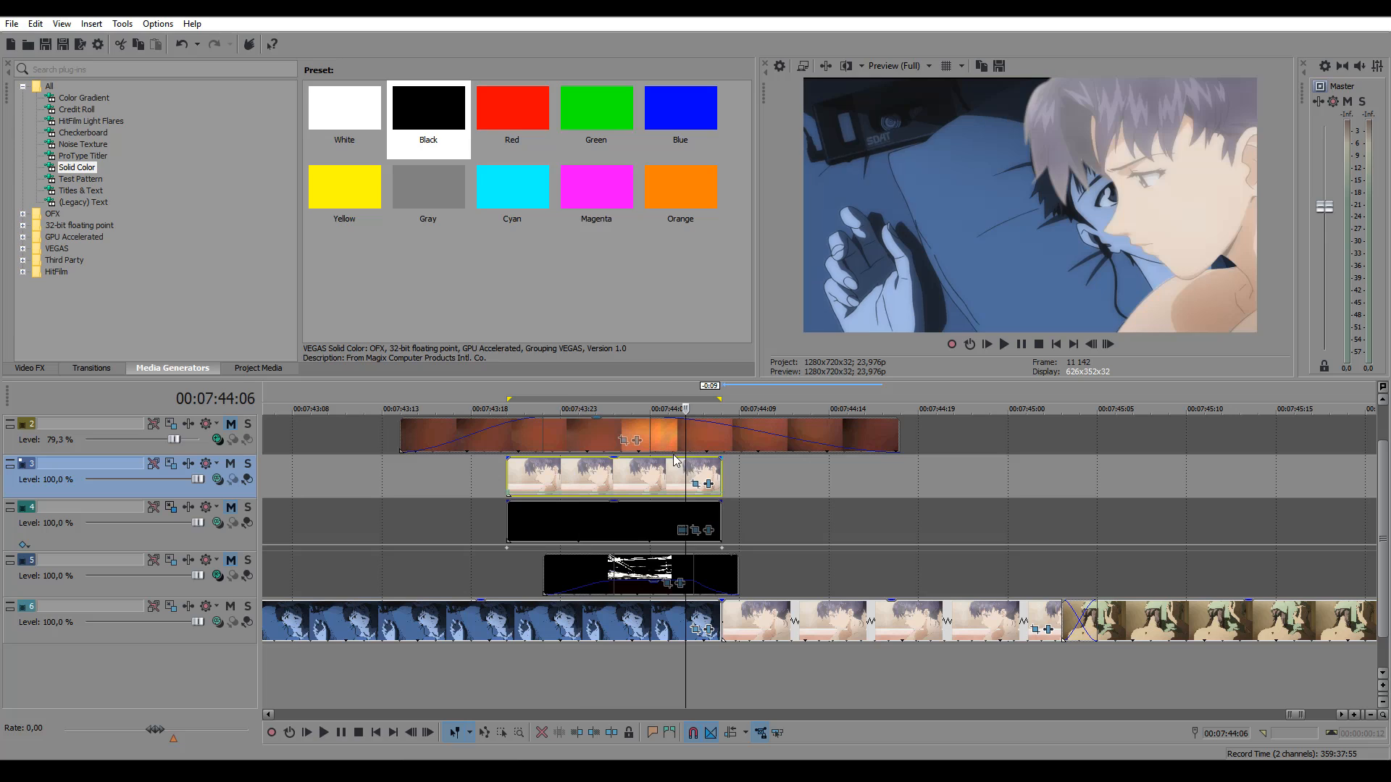
pyautogui.click(706, 488)
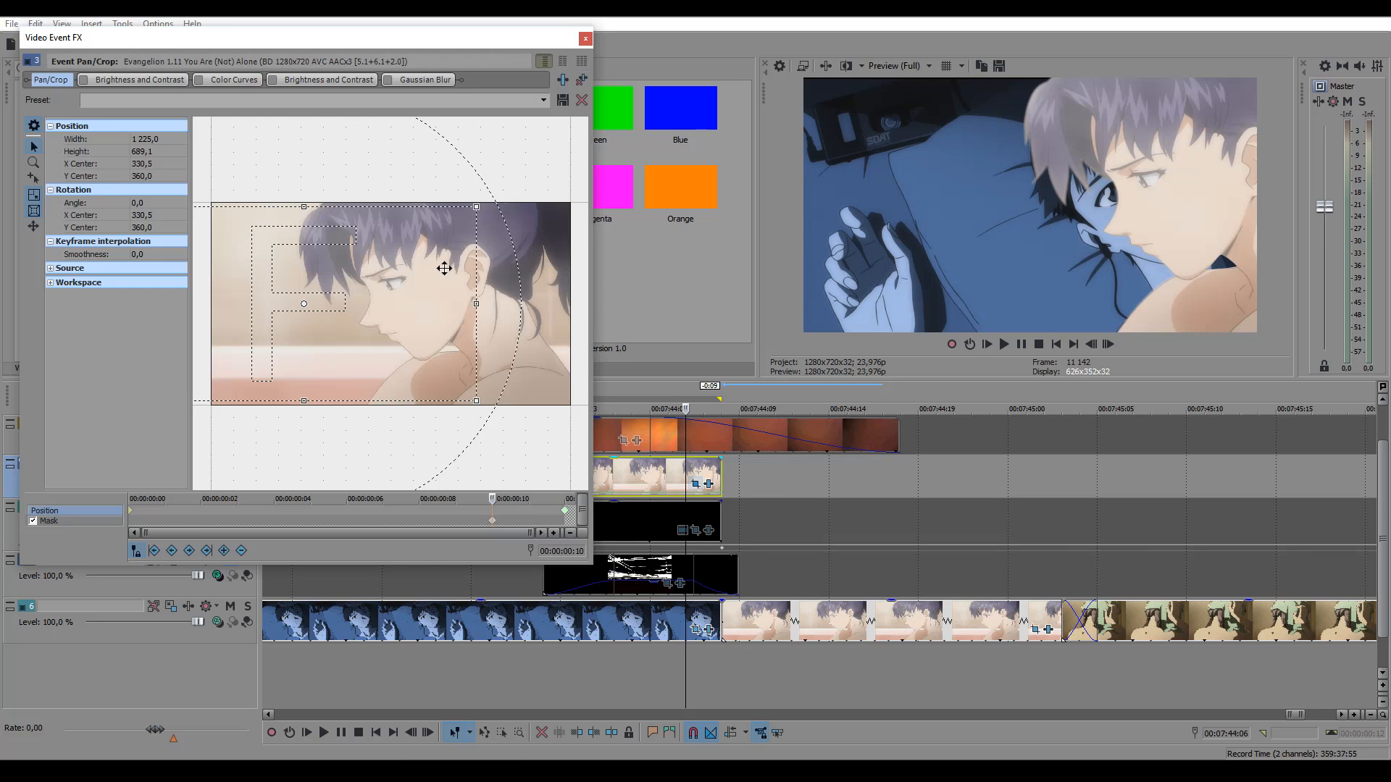
pyautogui.click(490, 522)
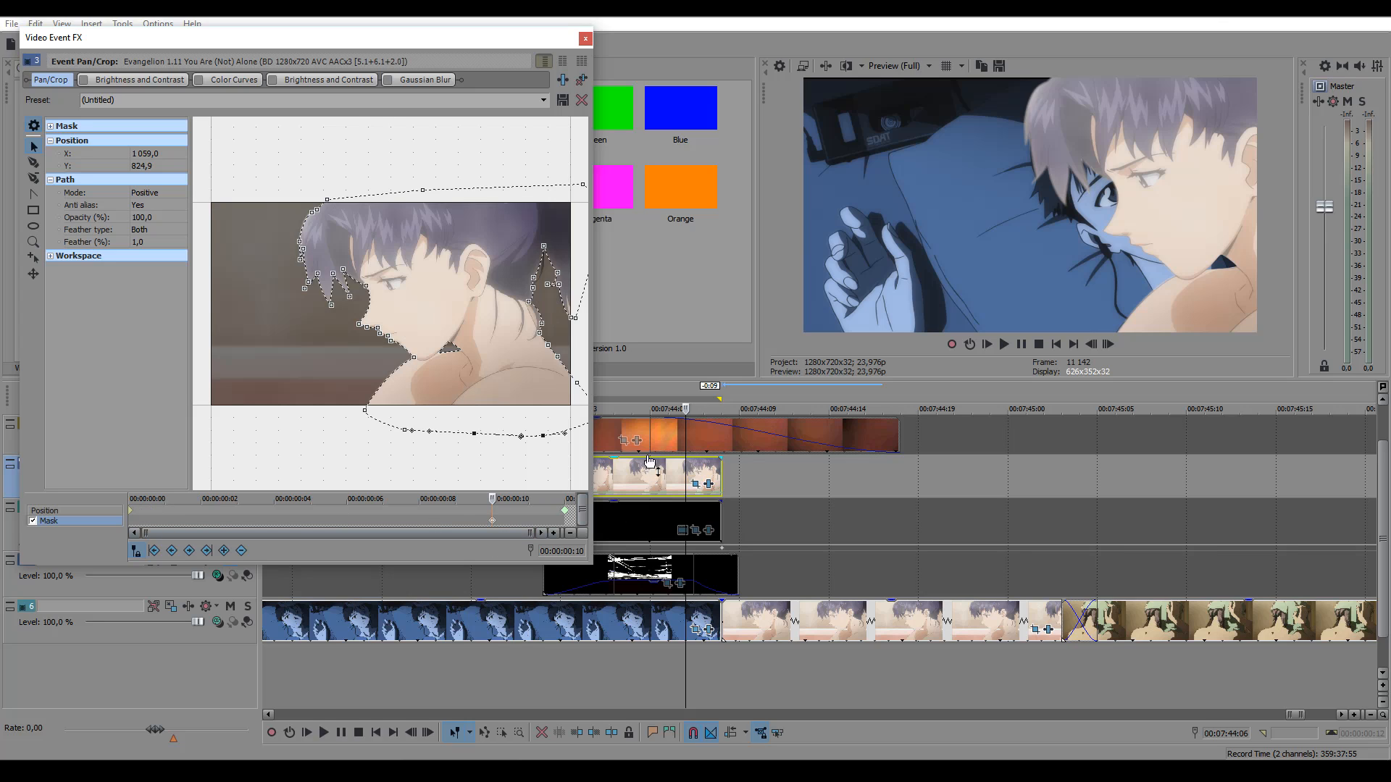
pyautogui.hscroll(-2, 763, 454)
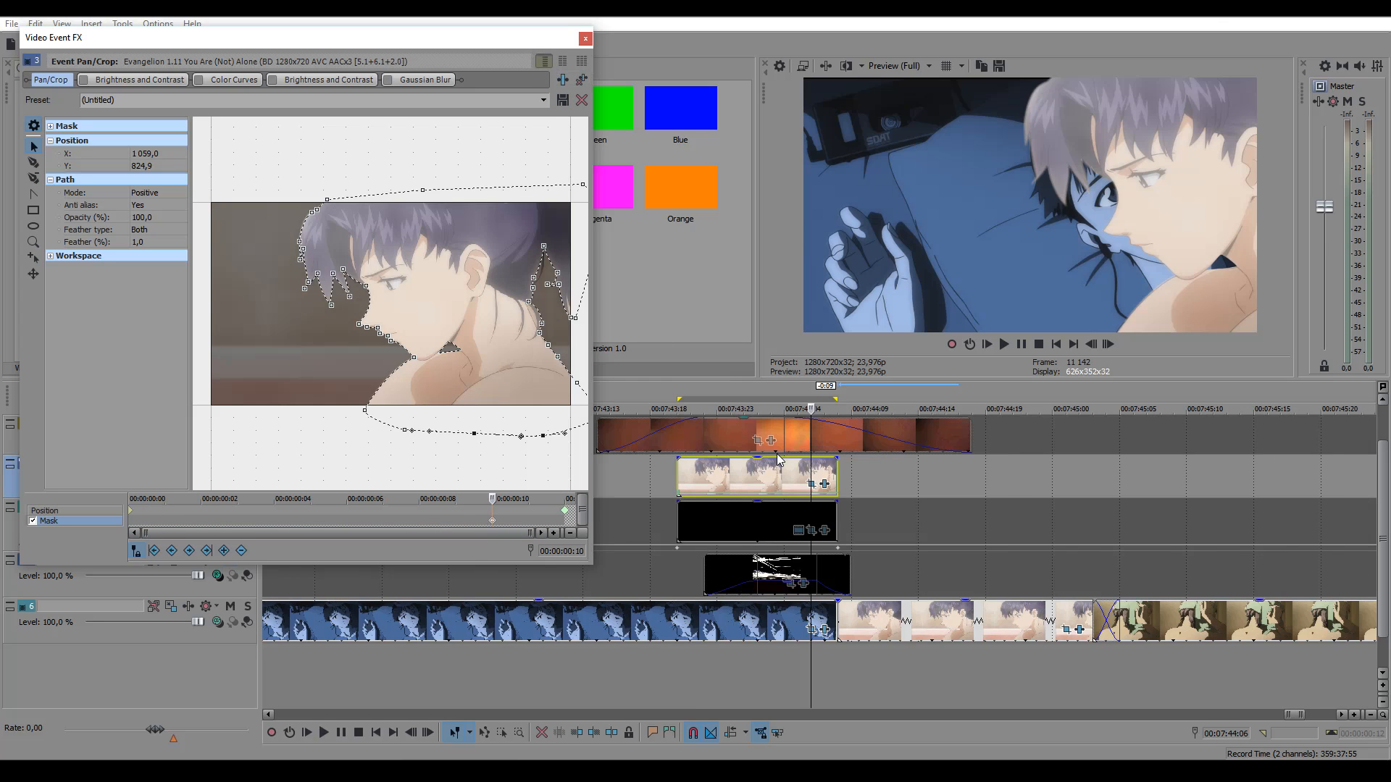
pyautogui.click(568, 515)
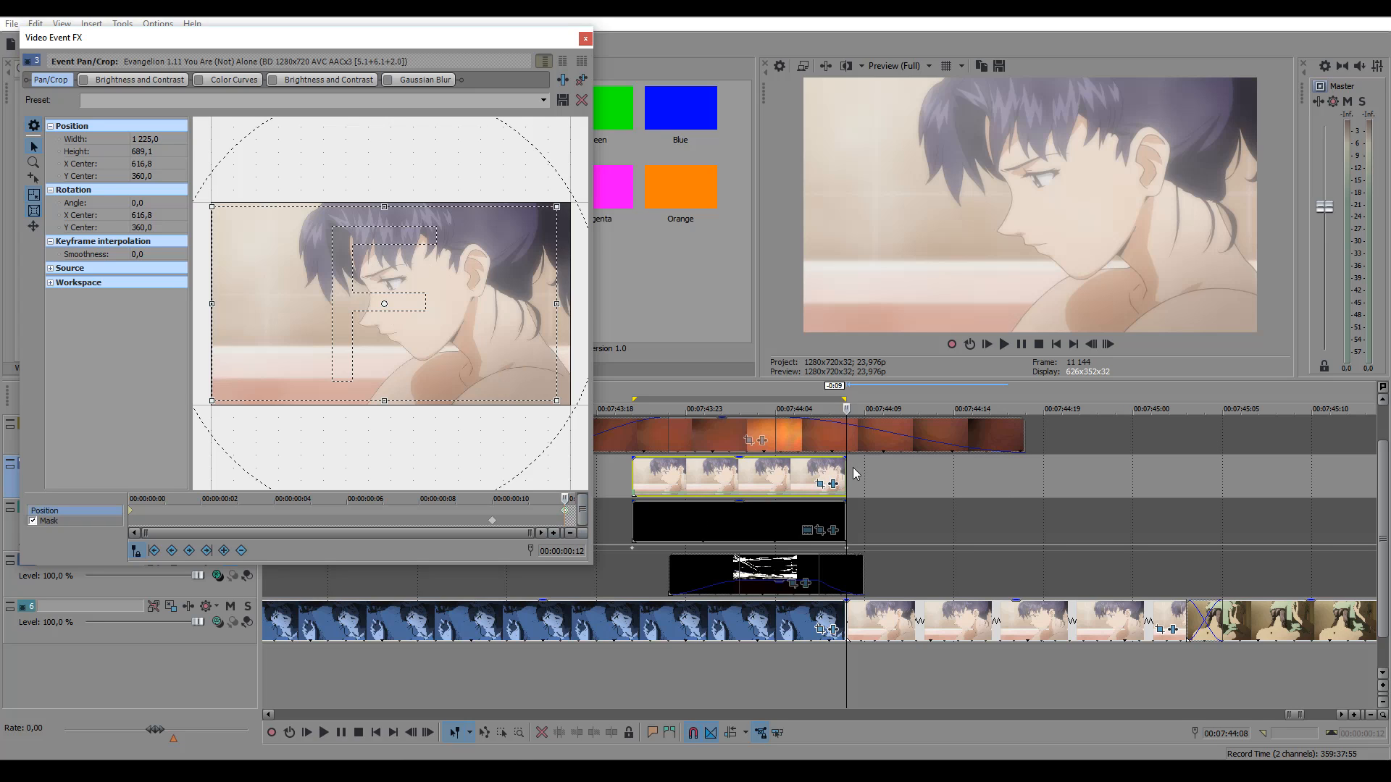
# Check the first Pan/Crop position keyframe of the bath scene clip on track 6, and close the window.
pyautogui.click(855, 627)
pyautogui.click(1160, 629)
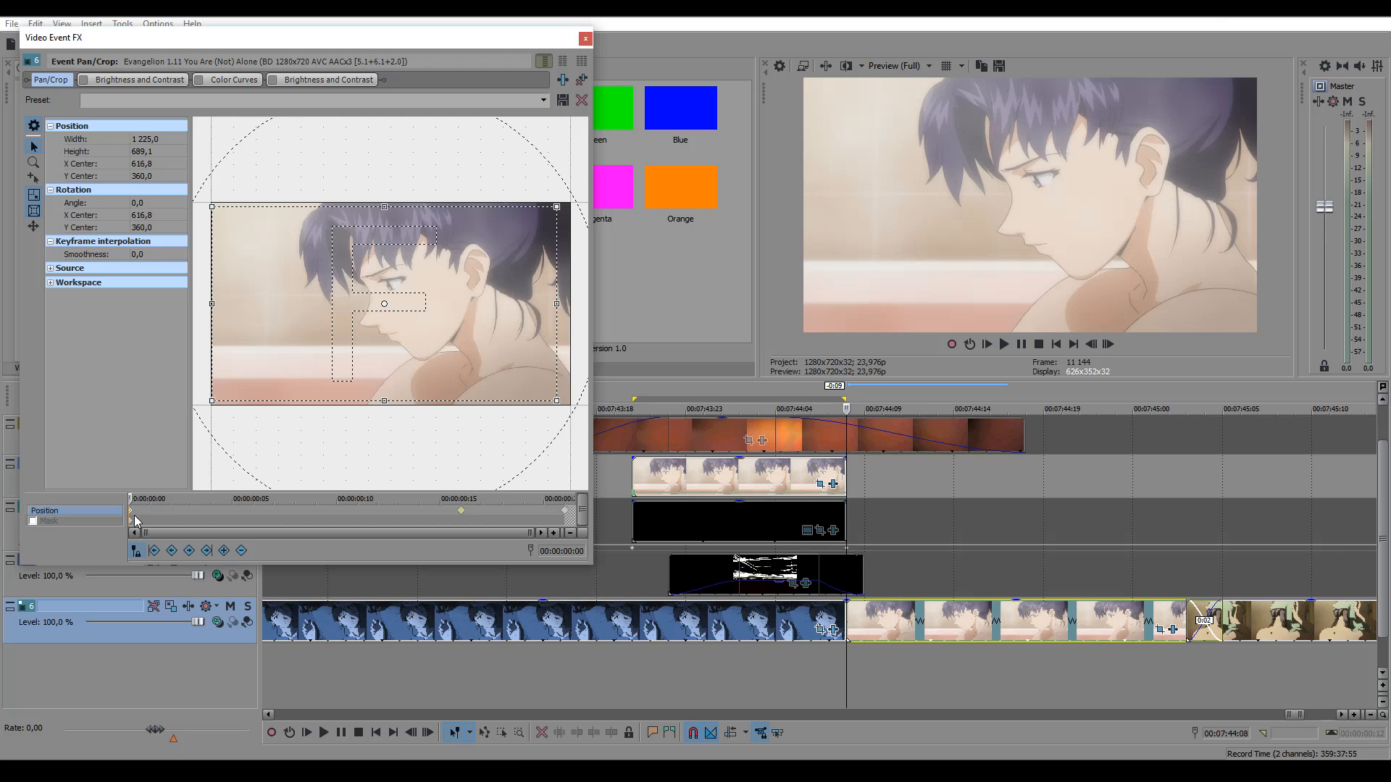
pyautogui.click(585, 39)
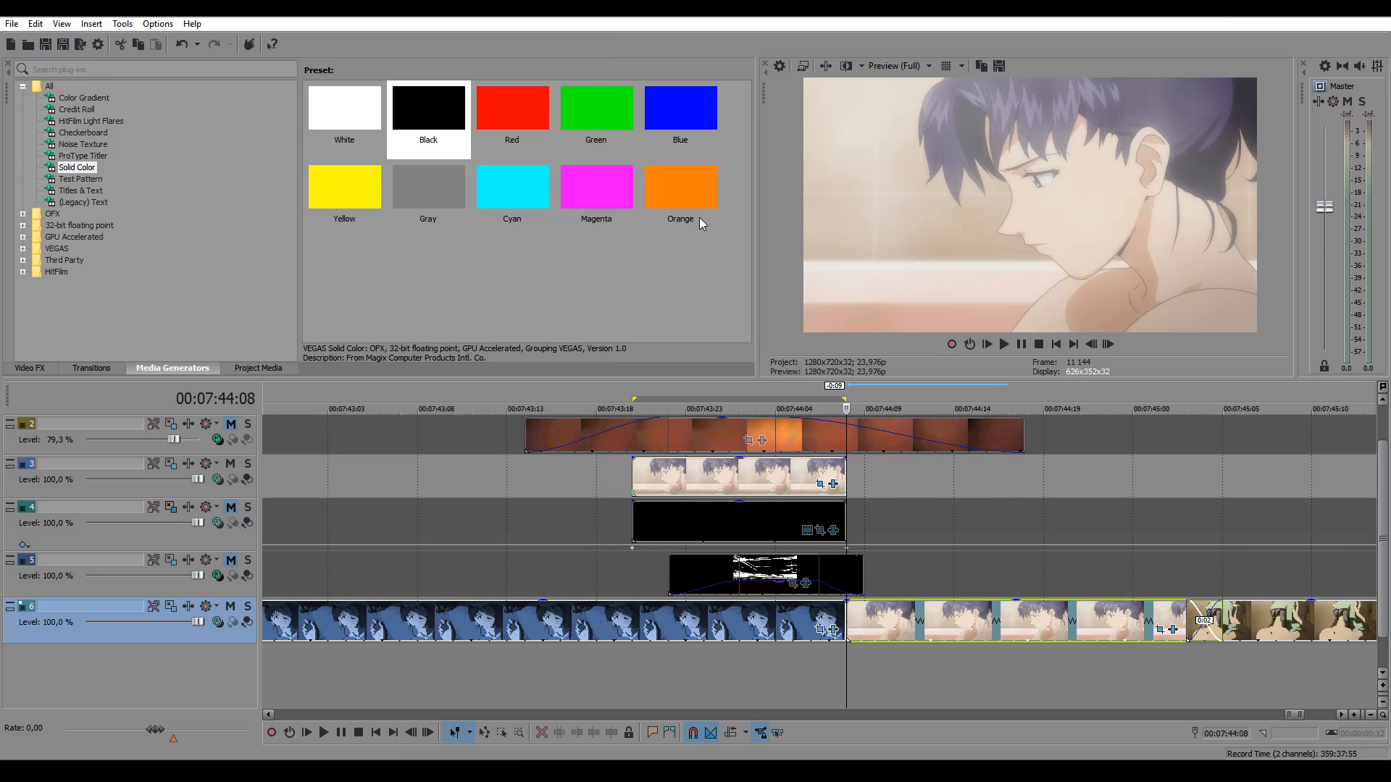
# Try moving the frame at the track 3 clip's first position keyframe, undo the move, and close Pan/Crop.
pyautogui.click(792, 474)
pyautogui.click(820, 483)
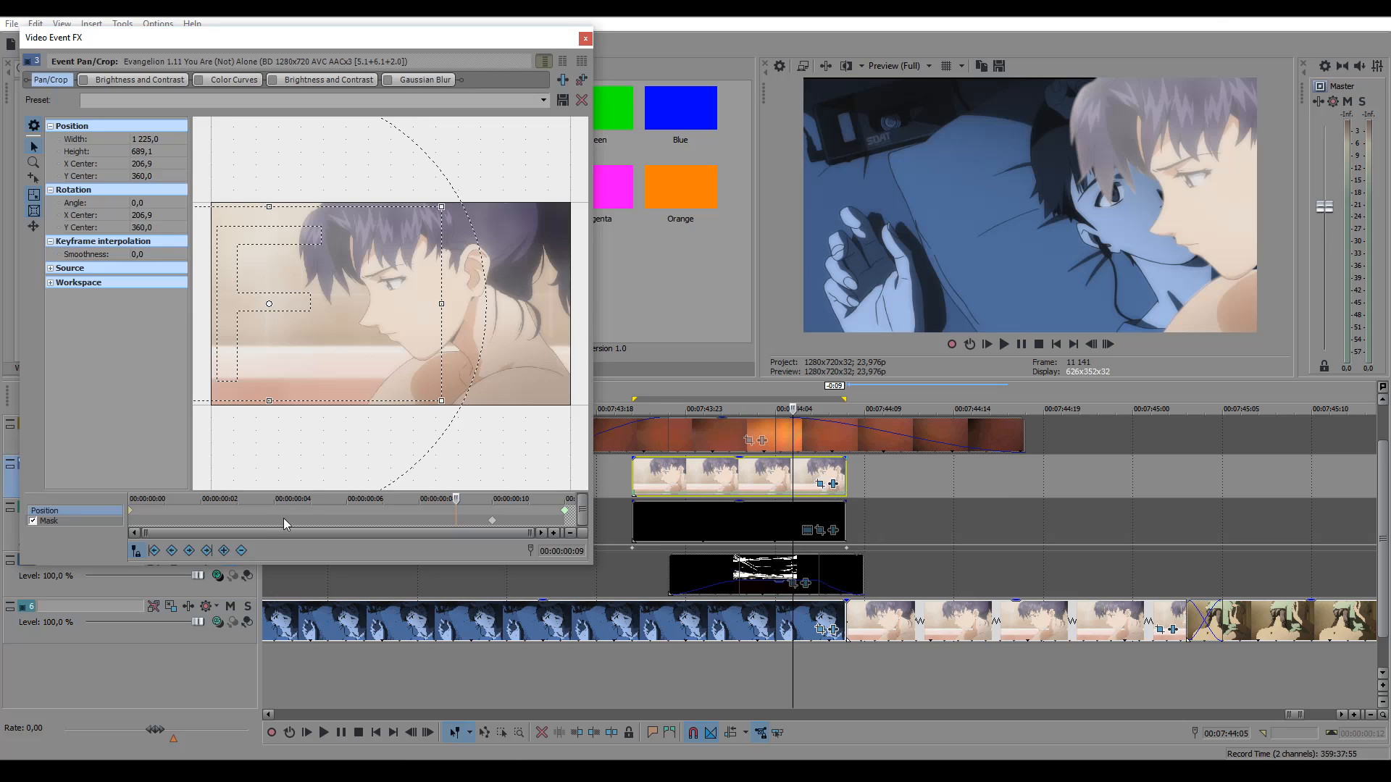
pyautogui.click(134, 513)
pyautogui.scroll(-6, 435, 315)
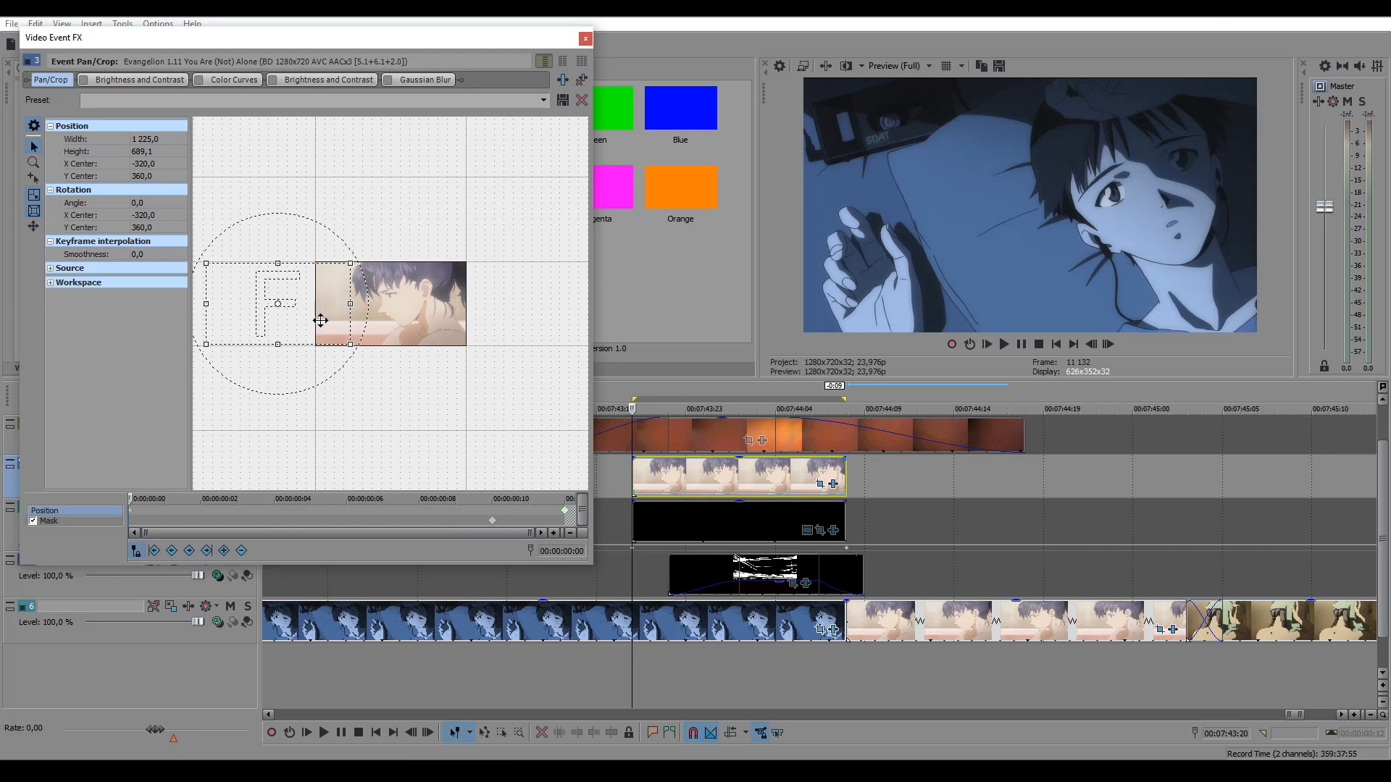
pyautogui.moveTo(290, 303); pyautogui.dragTo(341, 298)
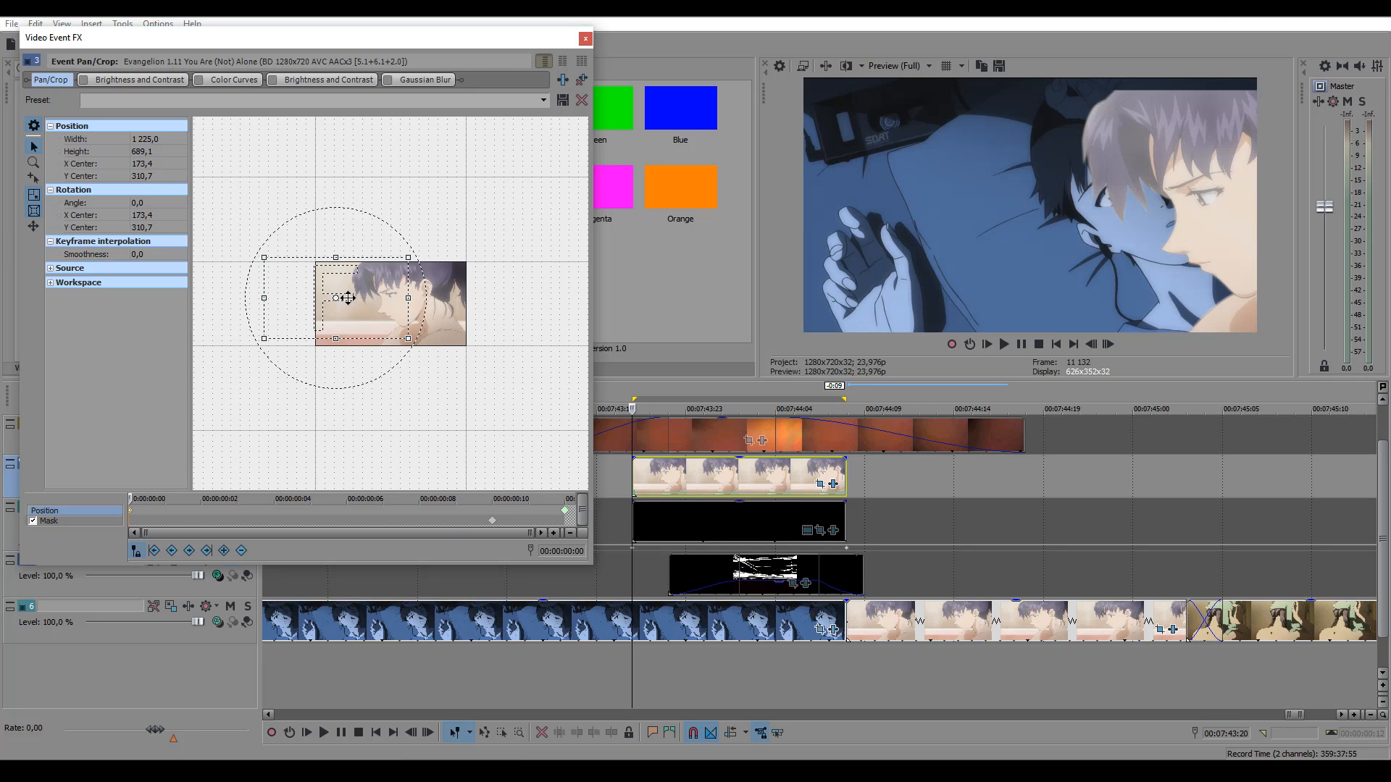
pyautogui.hotkey('ctrl', 'z')
pyautogui.rightClick(133, 511)
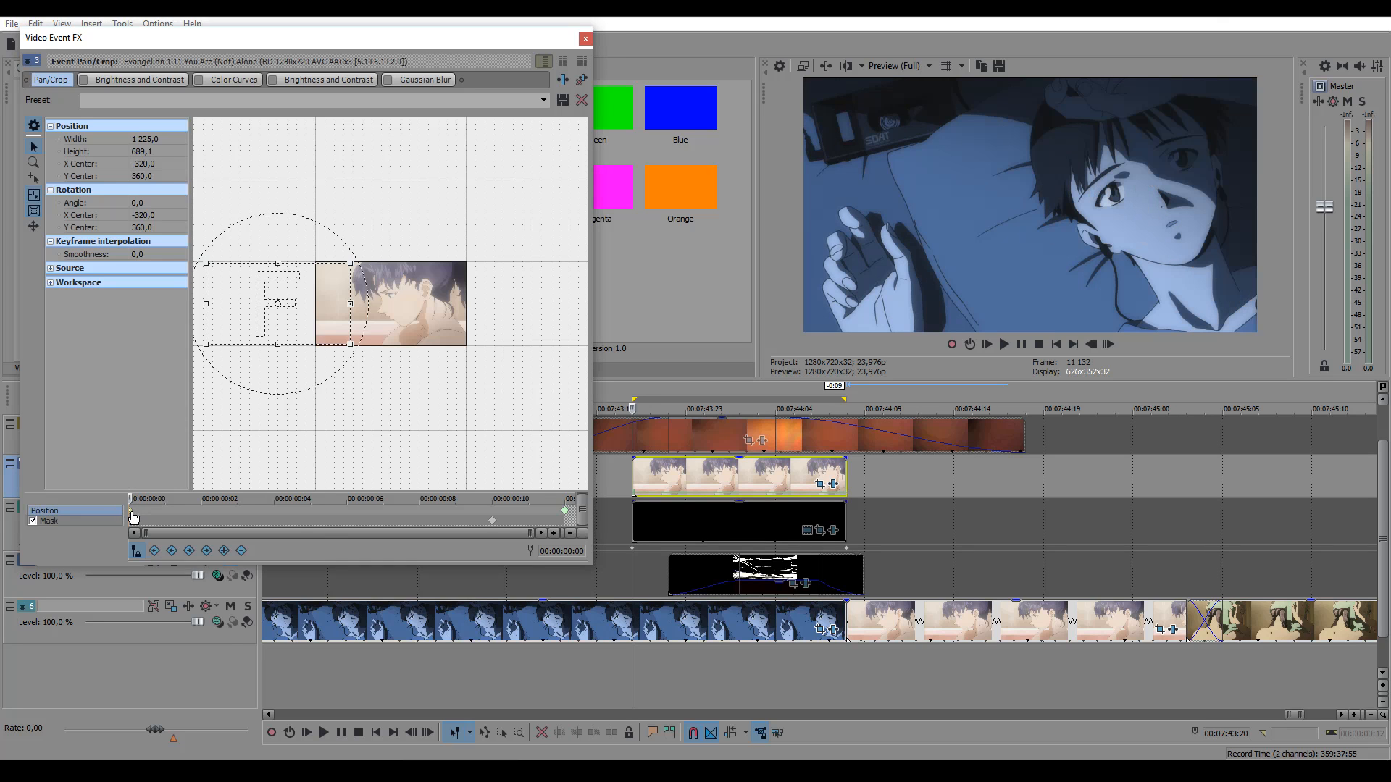
pyautogui.click(584, 40)
# Set the time selection from 00:07:43:18 to 00:07:44:18, play the transition, and inspect the masked clip around 00:07:44:03.
pyautogui.moveTo(650, 398); pyautogui.dragTo(916, 403)
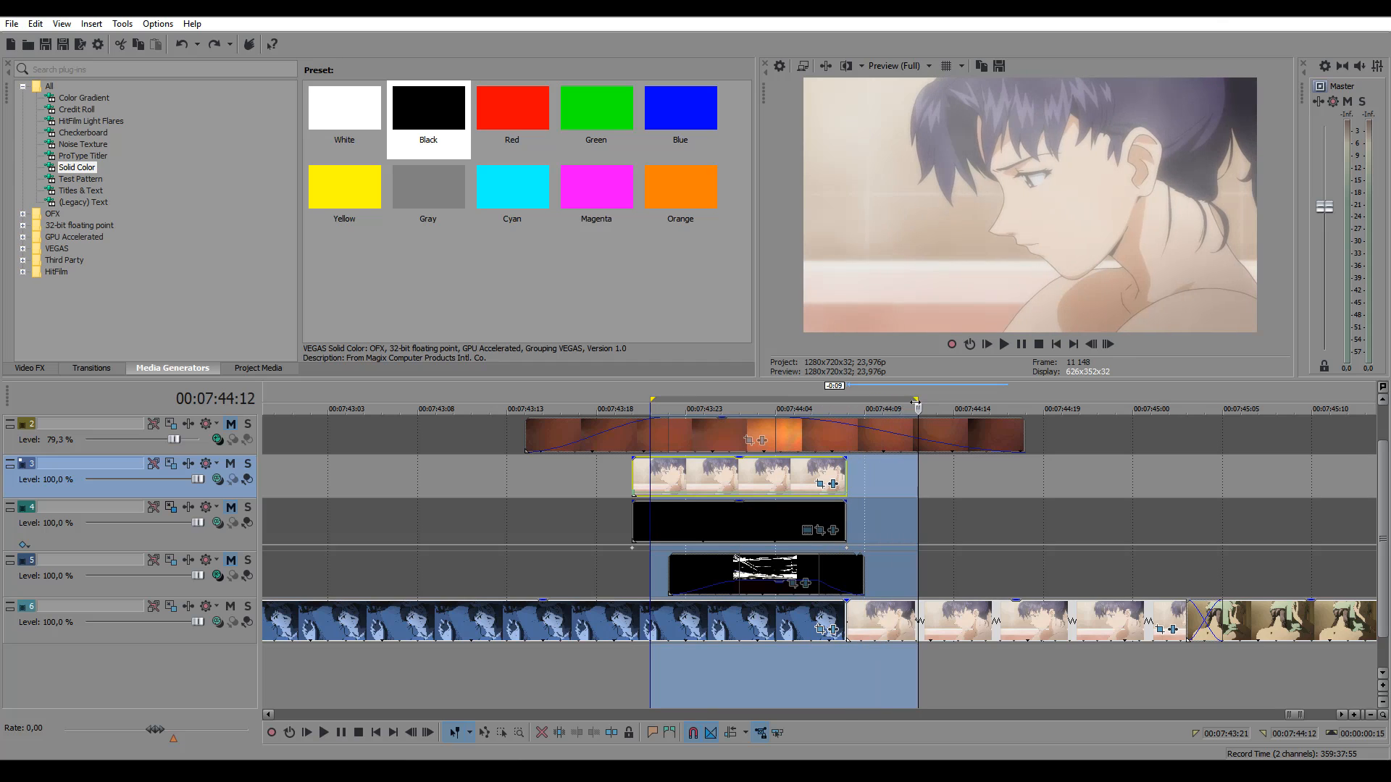
pyautogui.moveTo(757, 396); pyautogui.dragTo(936, 397)
pyautogui.moveTo(596, 396); pyautogui.dragTo(1018, 406)
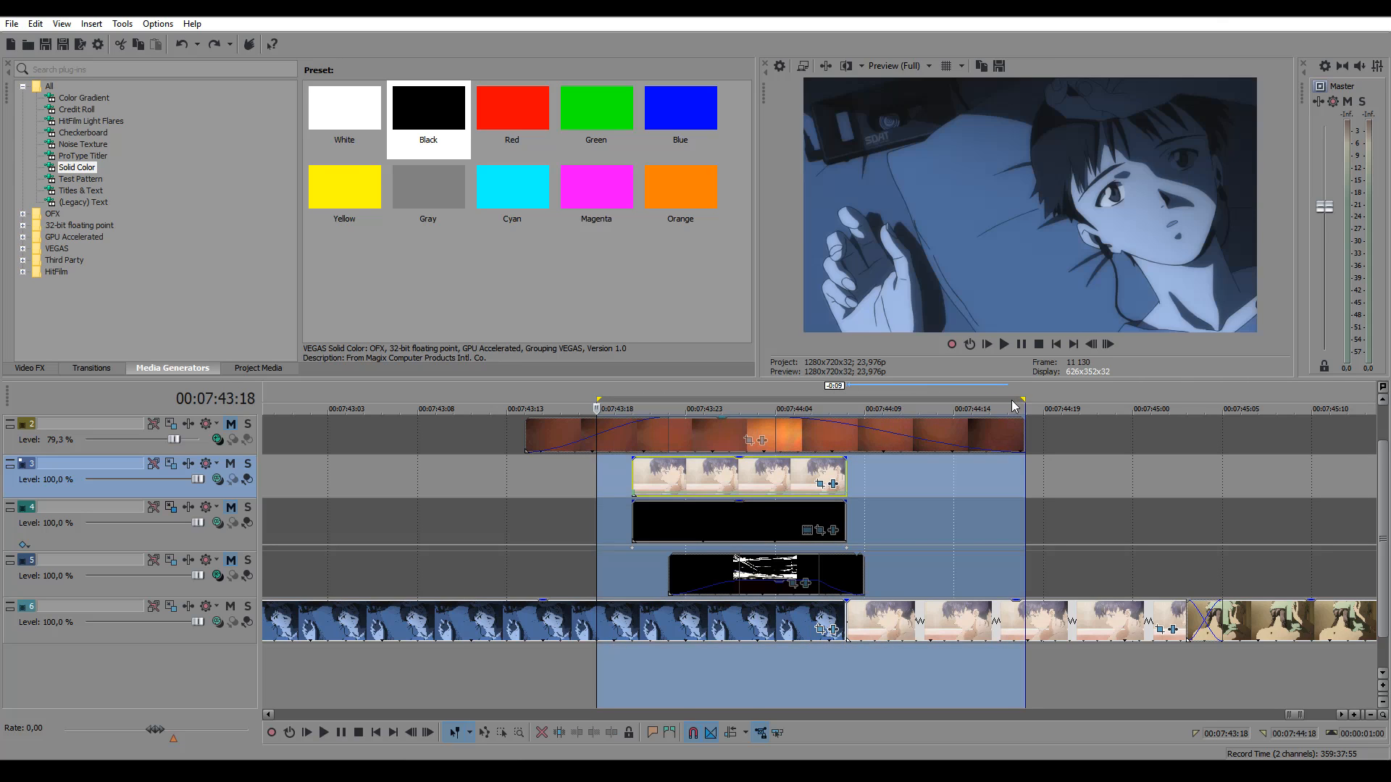
pyautogui.press('space')
pyautogui.click(744, 410)
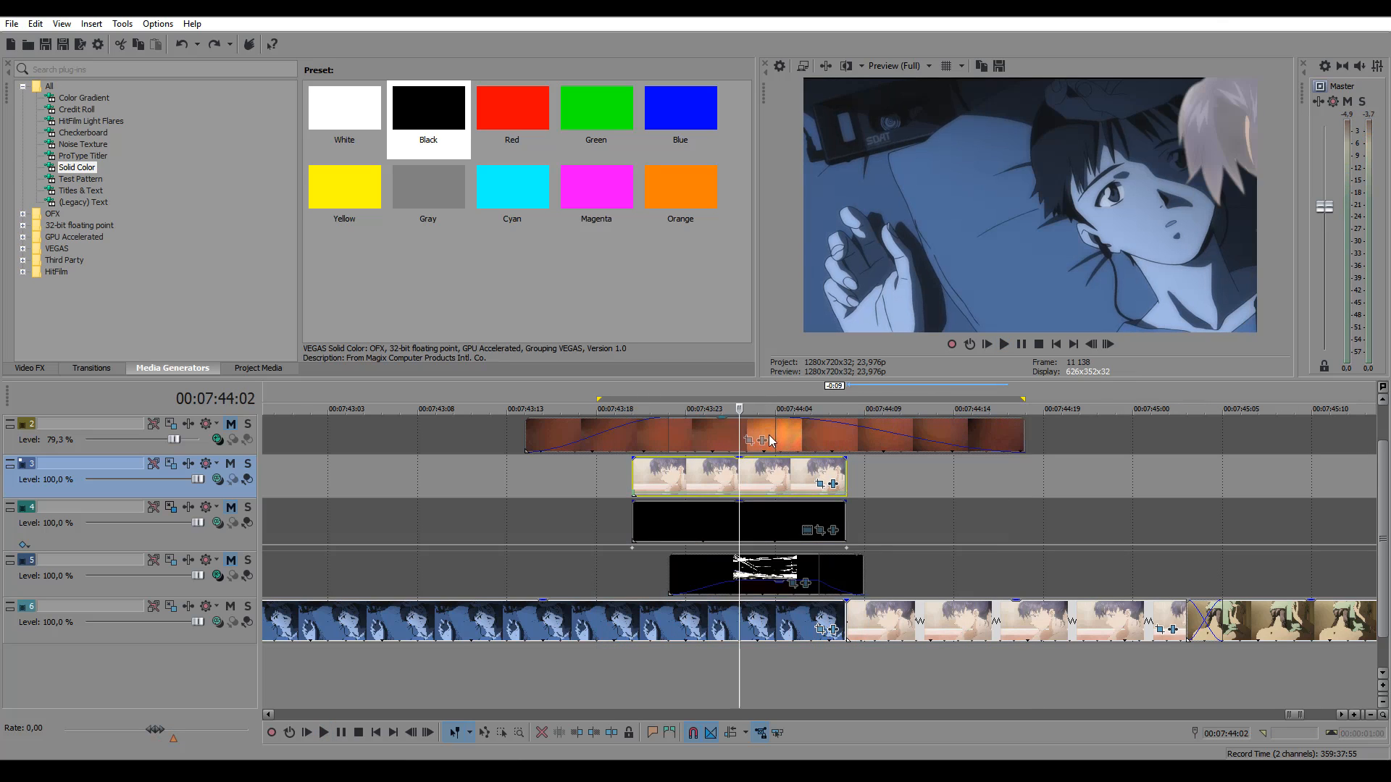
pyautogui.click(757, 474)
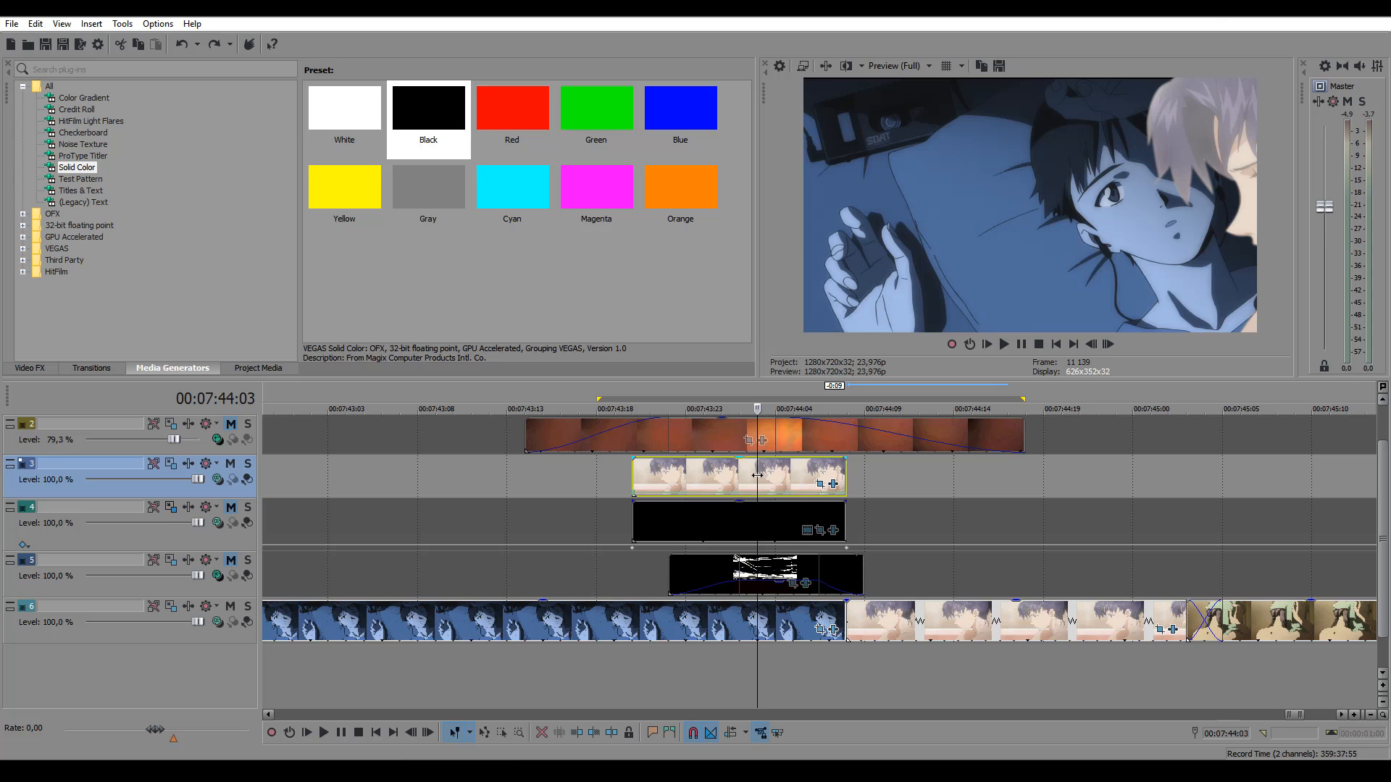
pyautogui.scroll(2, 773, 481)
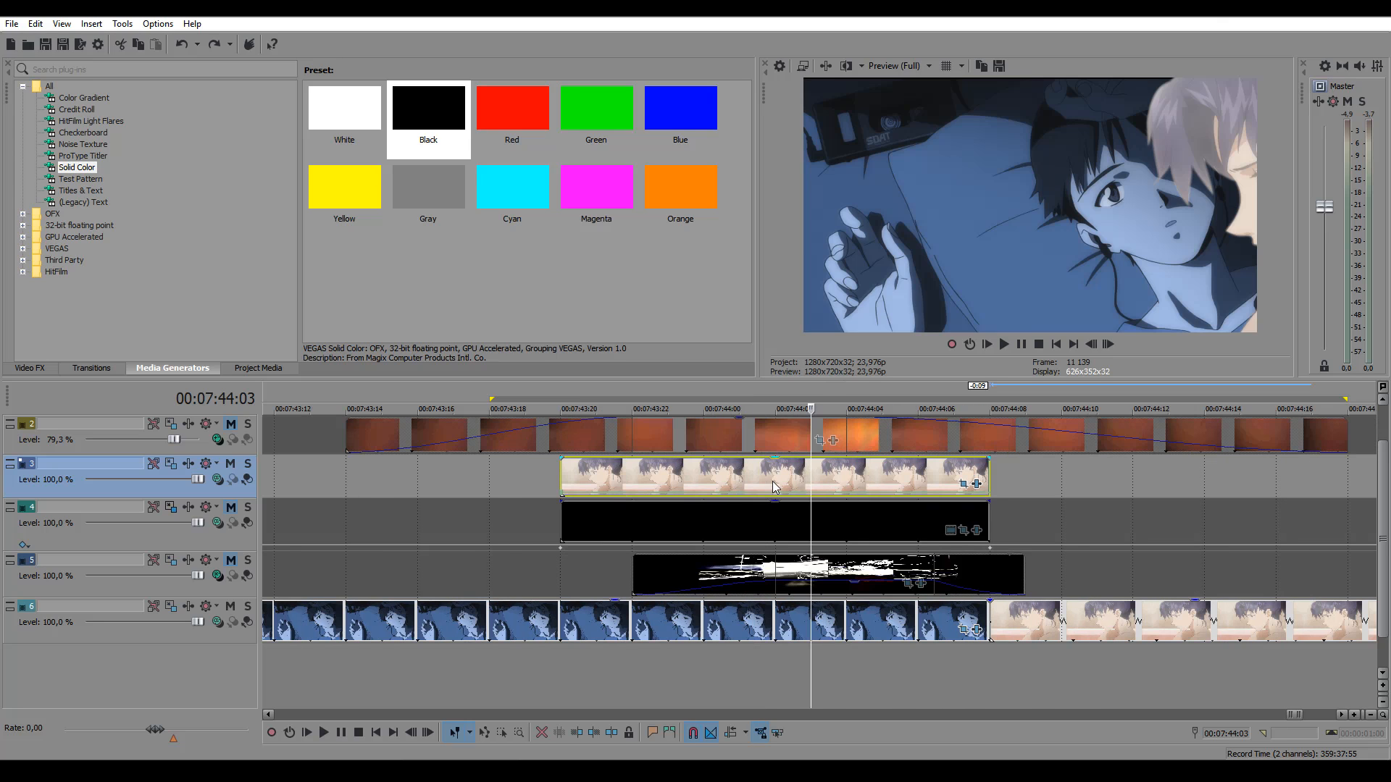
# Check the black solid on track 4 and the masked clip on track 3, including the masked clip's Pan/Crop settings at 00:07:44:04.
pyautogui.click(739, 514)
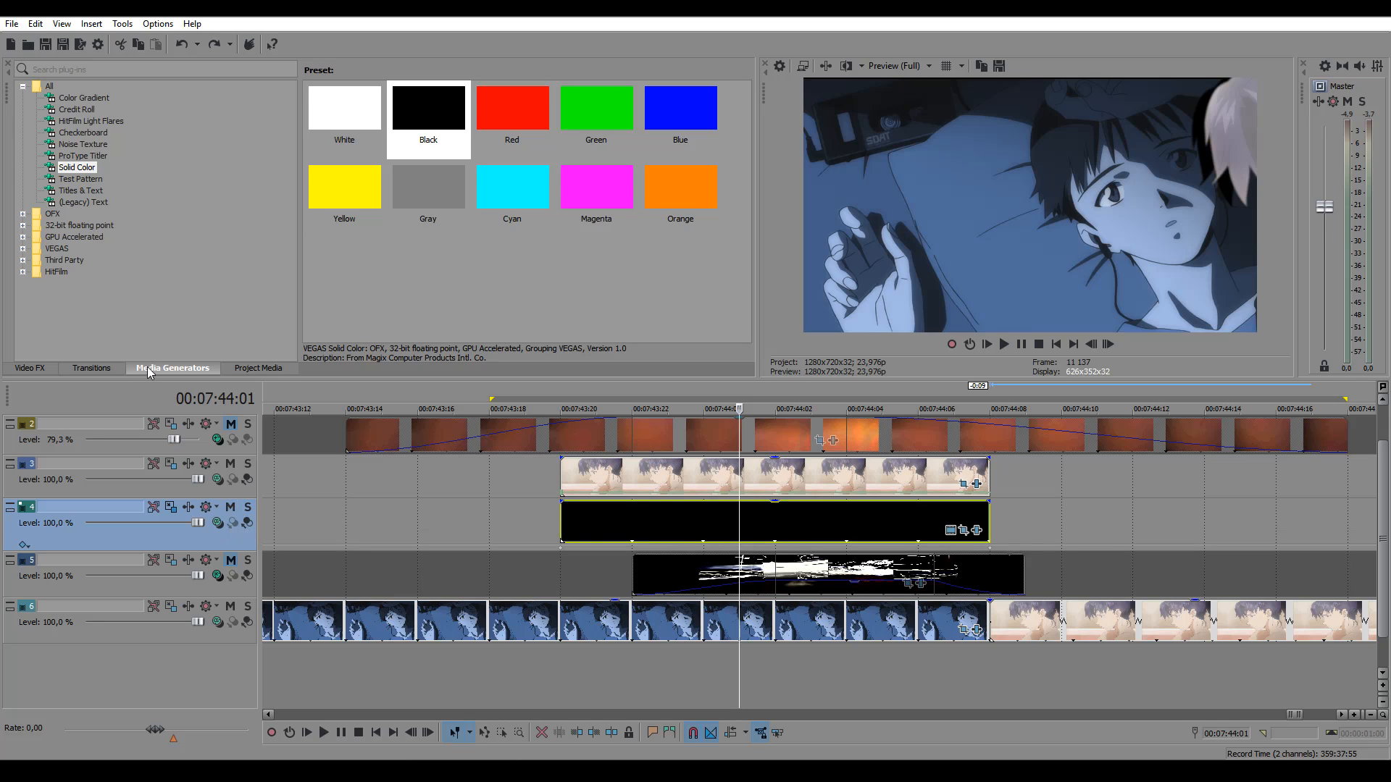
pyautogui.click(715, 485)
pyautogui.click(848, 404)
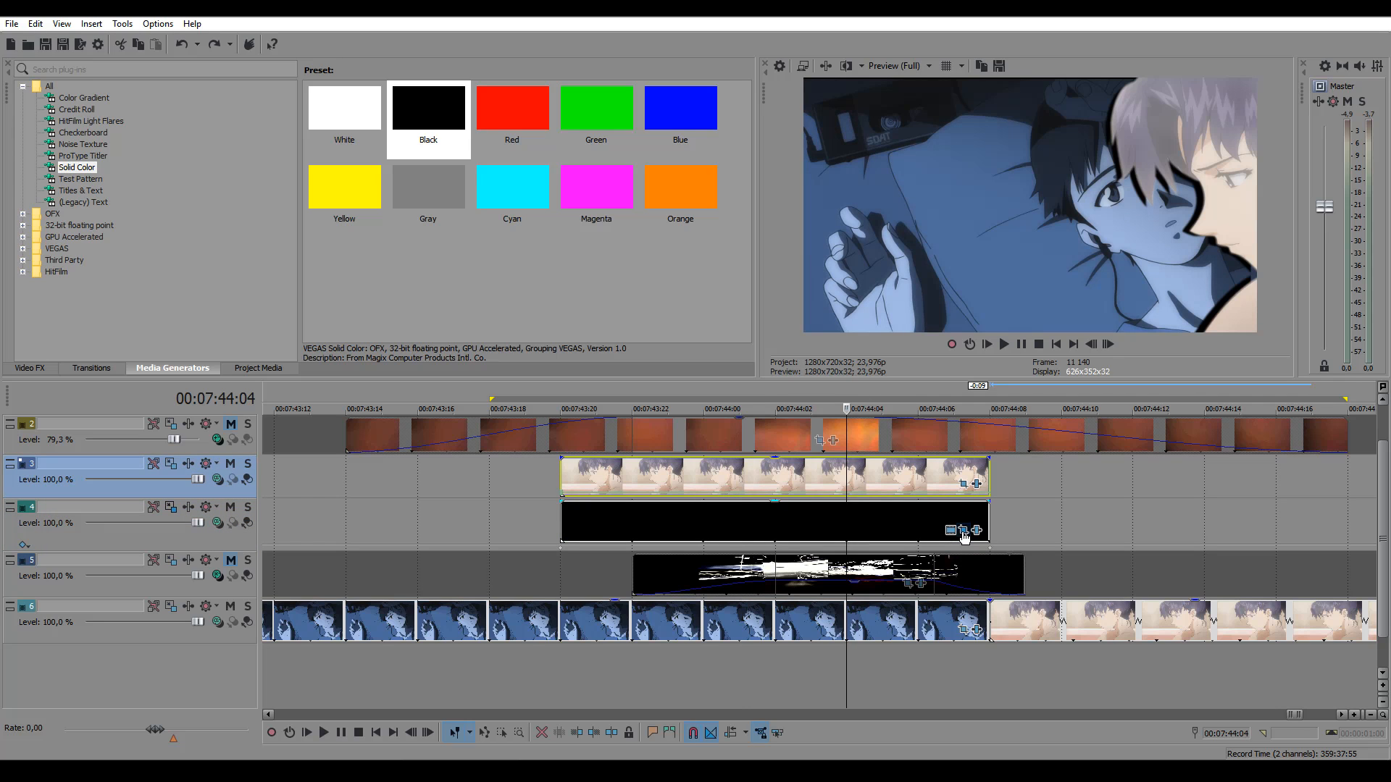
pyautogui.click(963, 484)
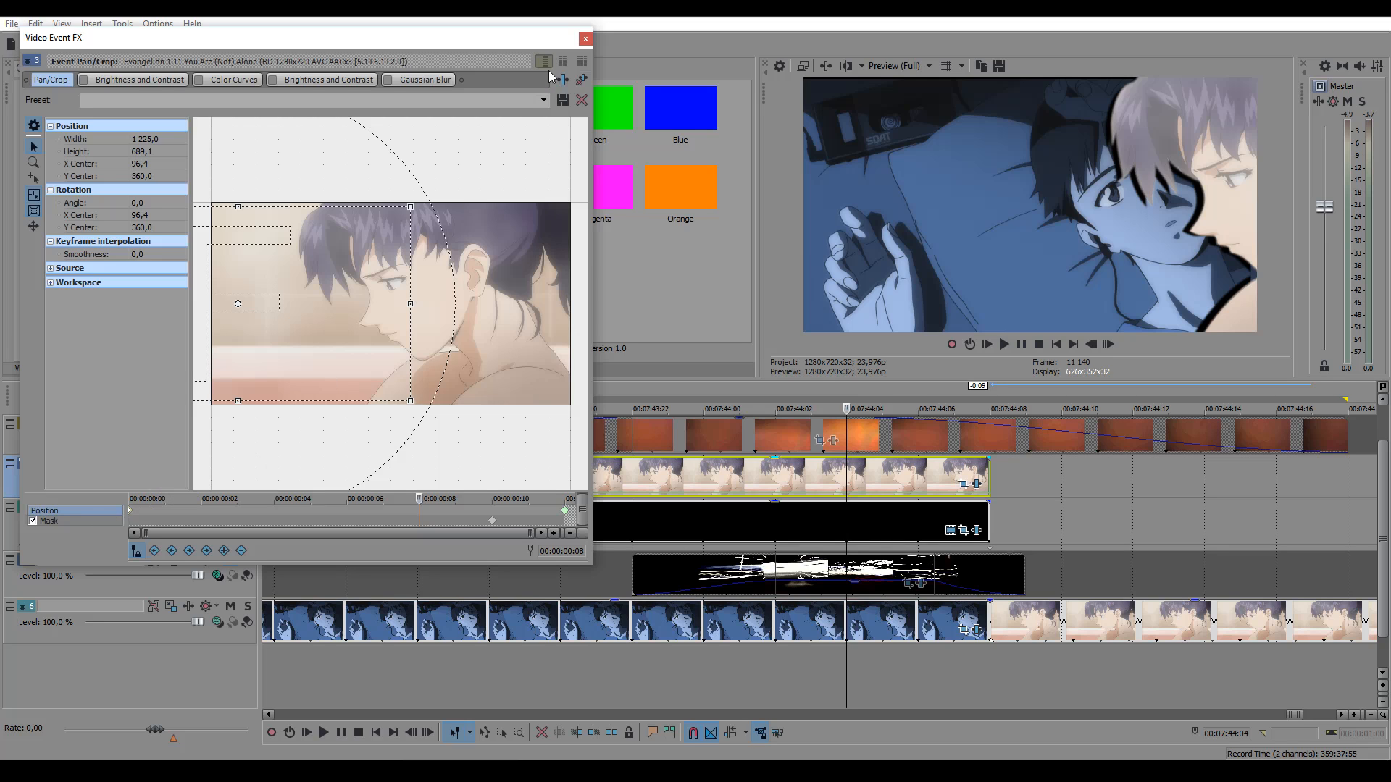
pyautogui.click(585, 37)
# Open Pan/Crop for the black solid on track 4, check its mask at the mask keyframe, and close the window.
pyautogui.click(937, 523)
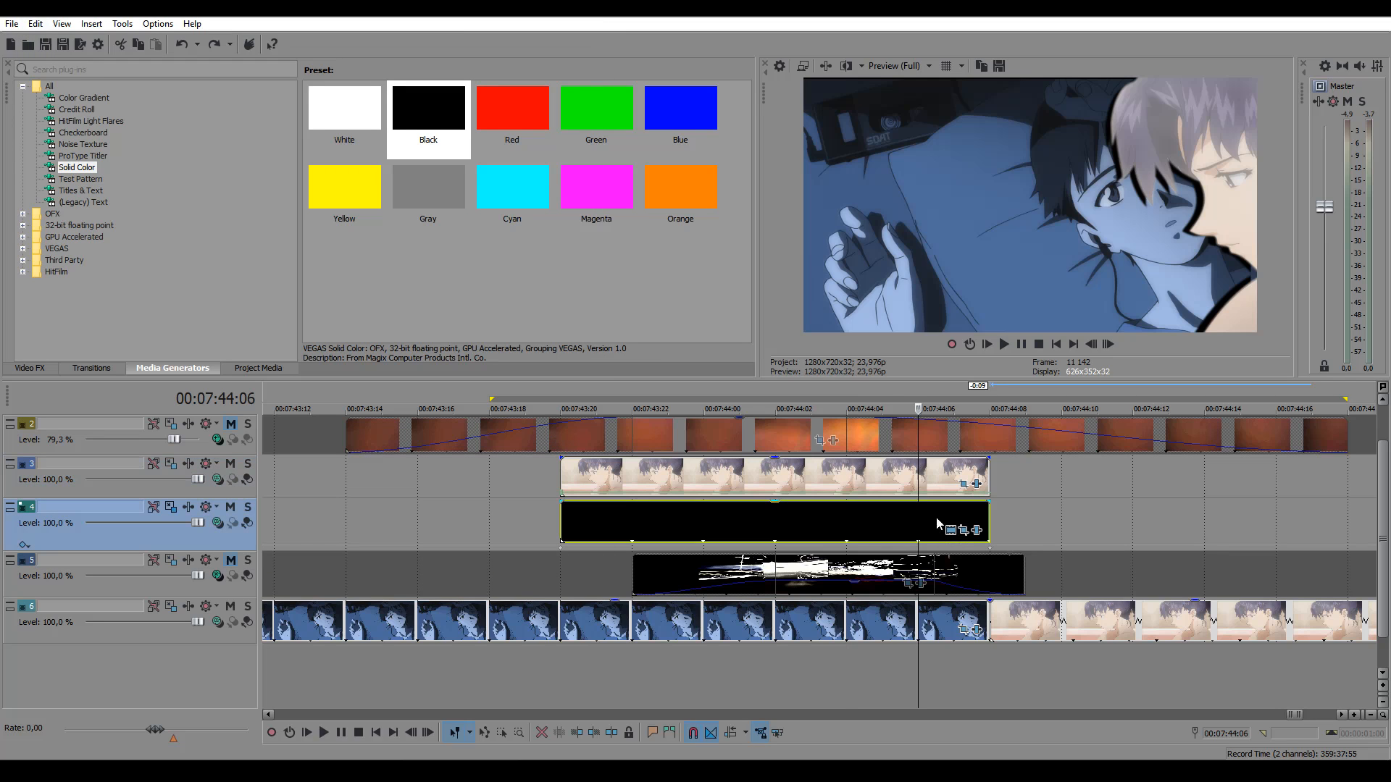
pyautogui.click(964, 531)
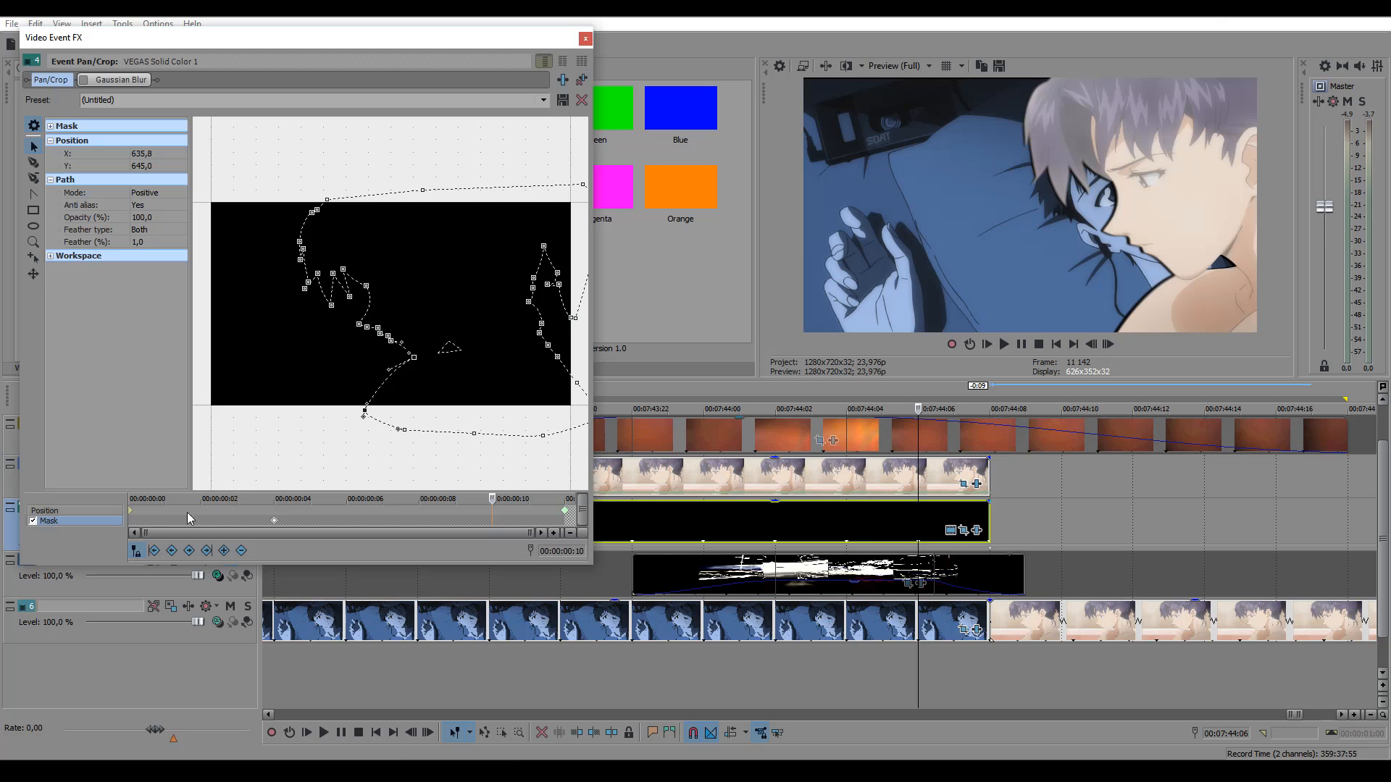
pyautogui.click(275, 520)
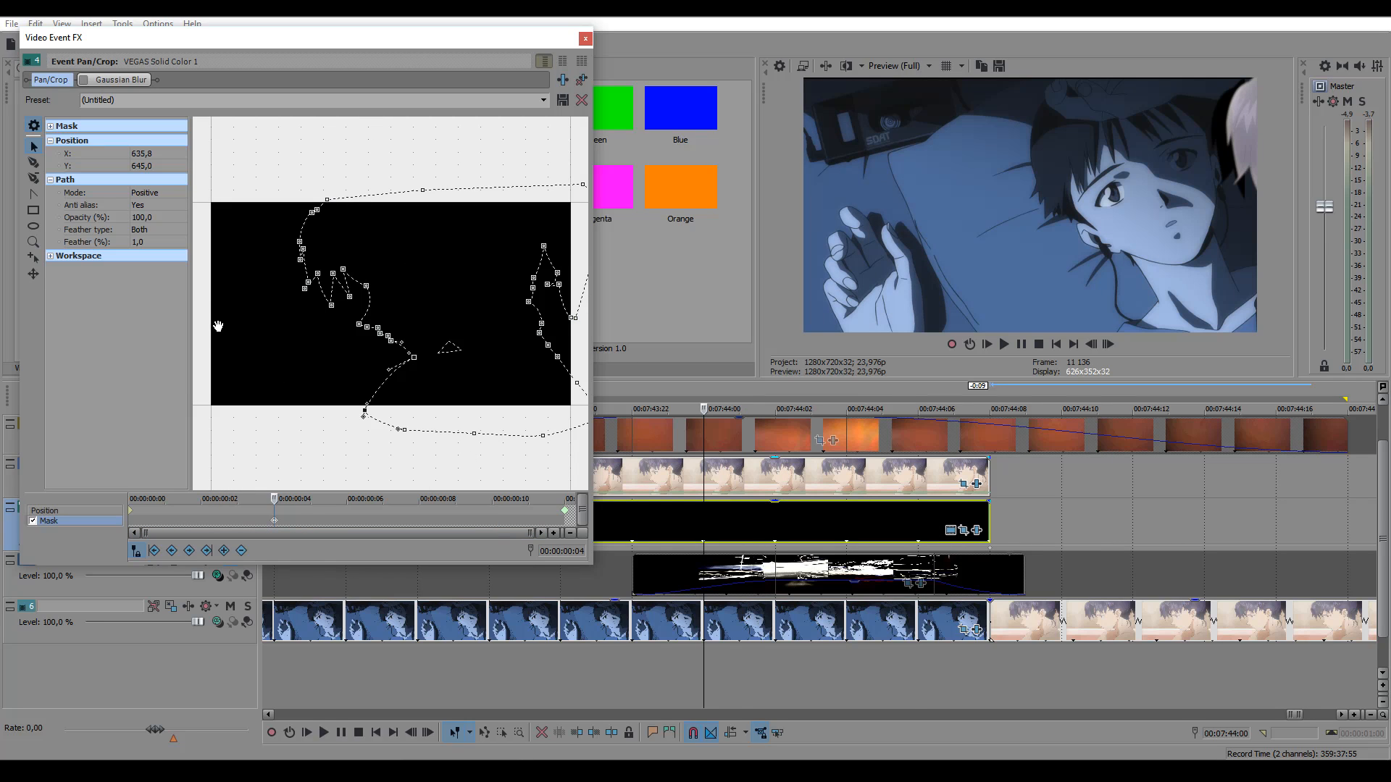
pyautogui.click(585, 38)
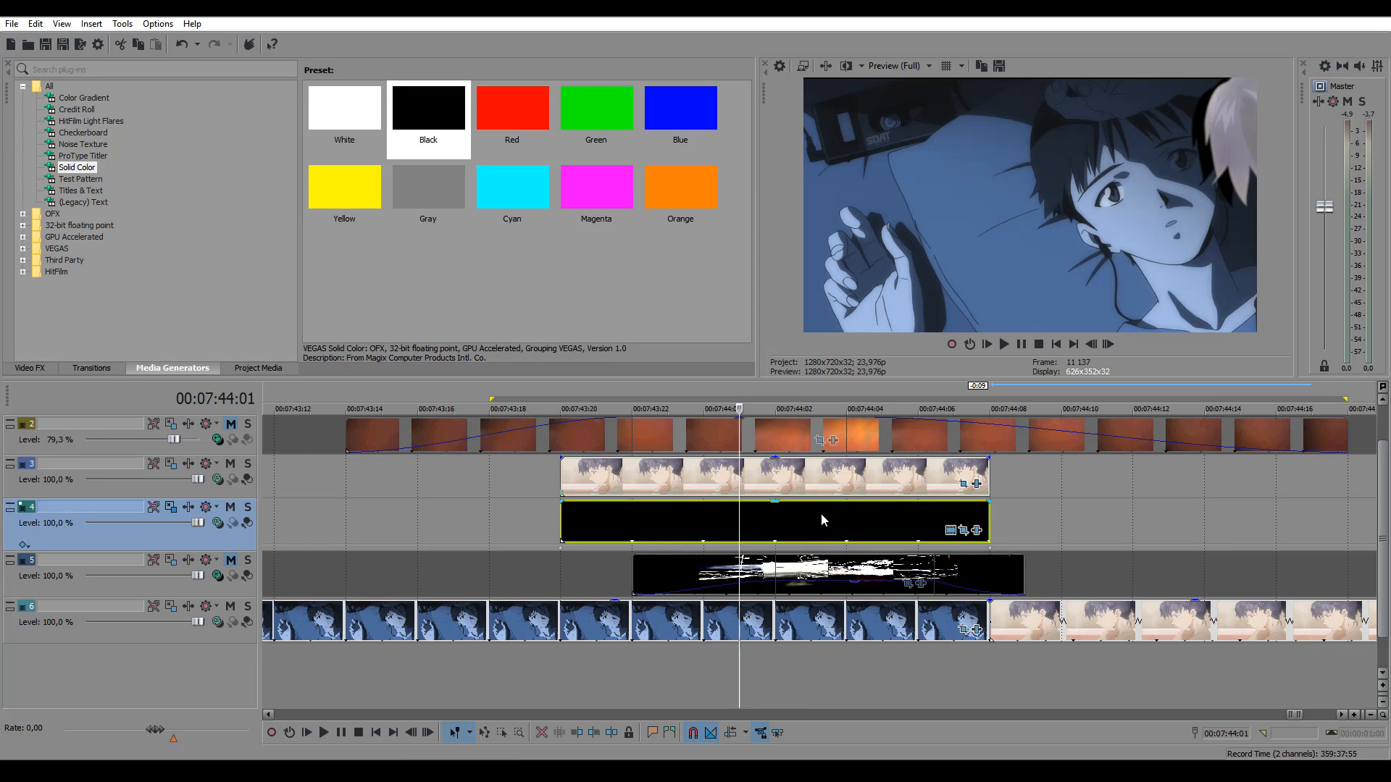
# Open Track Motion for track 4 and check its final position keyframe at the clips' end, 00:07:44:08.
pyautogui.click(885, 481)
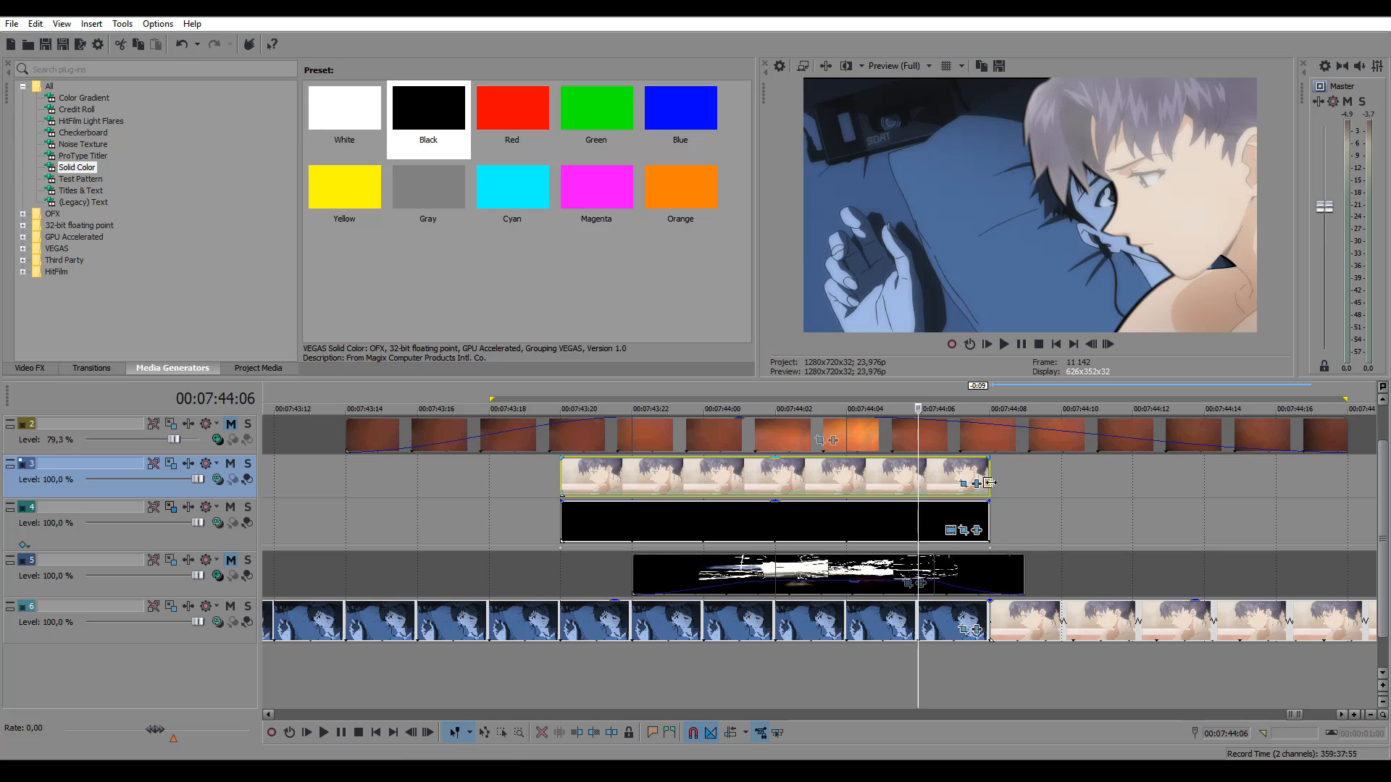
pyautogui.click(989, 525)
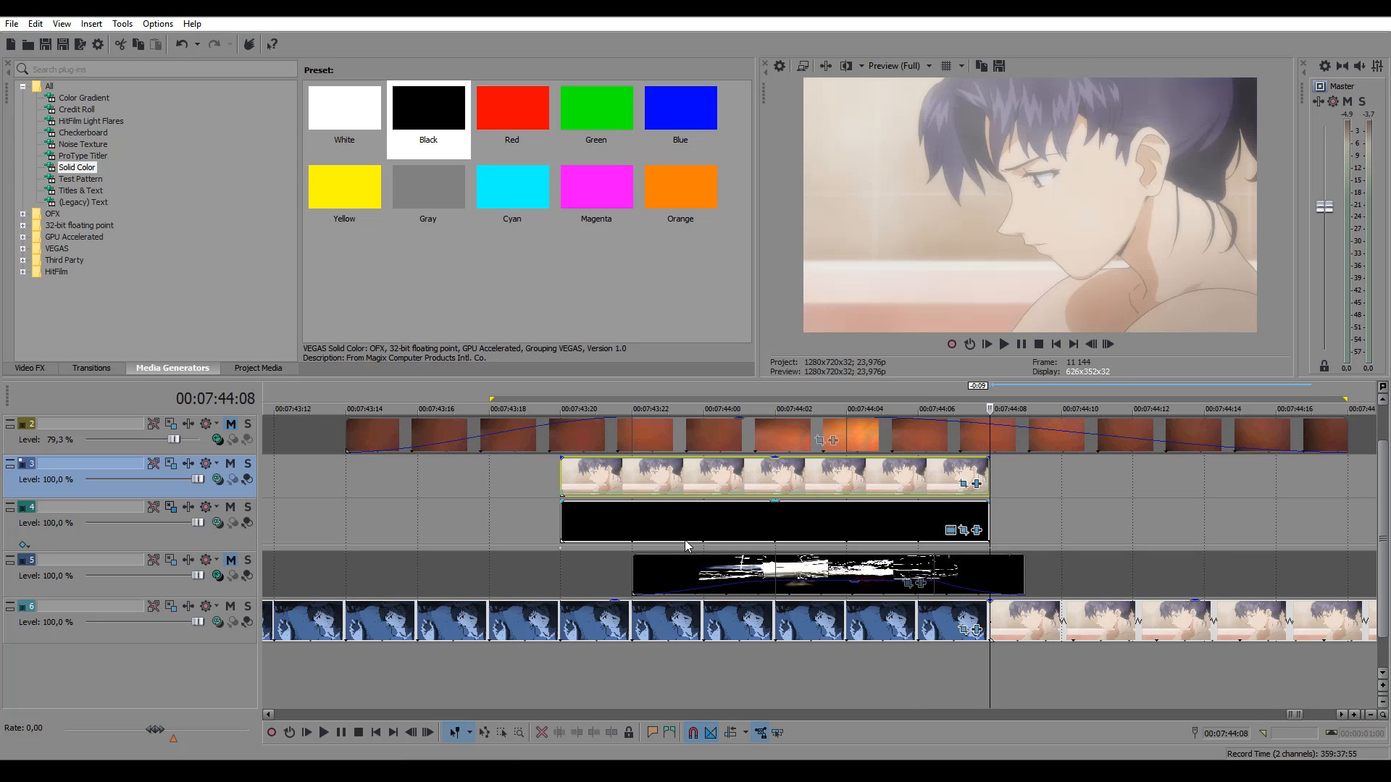
pyautogui.click(155, 538)
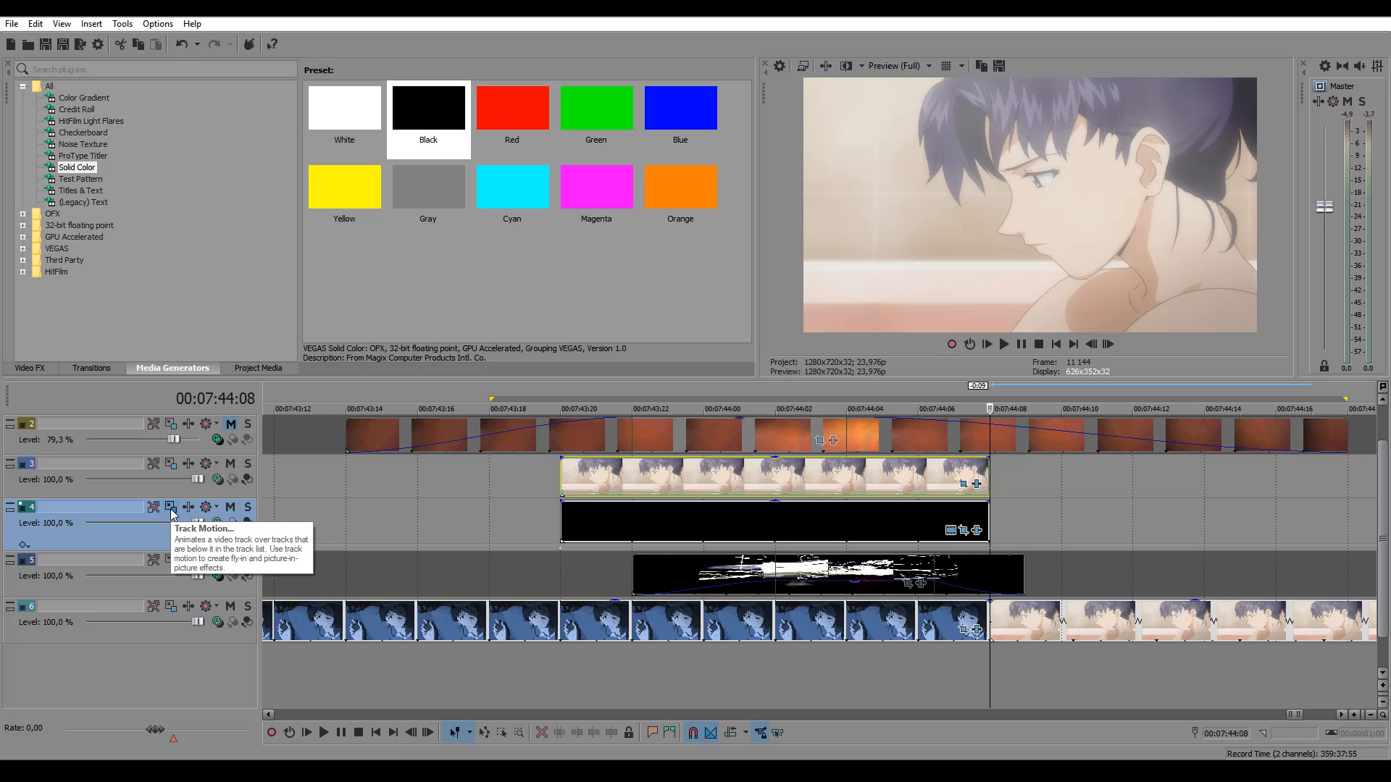
pyautogui.click(170, 507)
pyautogui.moveTo(546, 40); pyautogui.dragTo(521, 25)
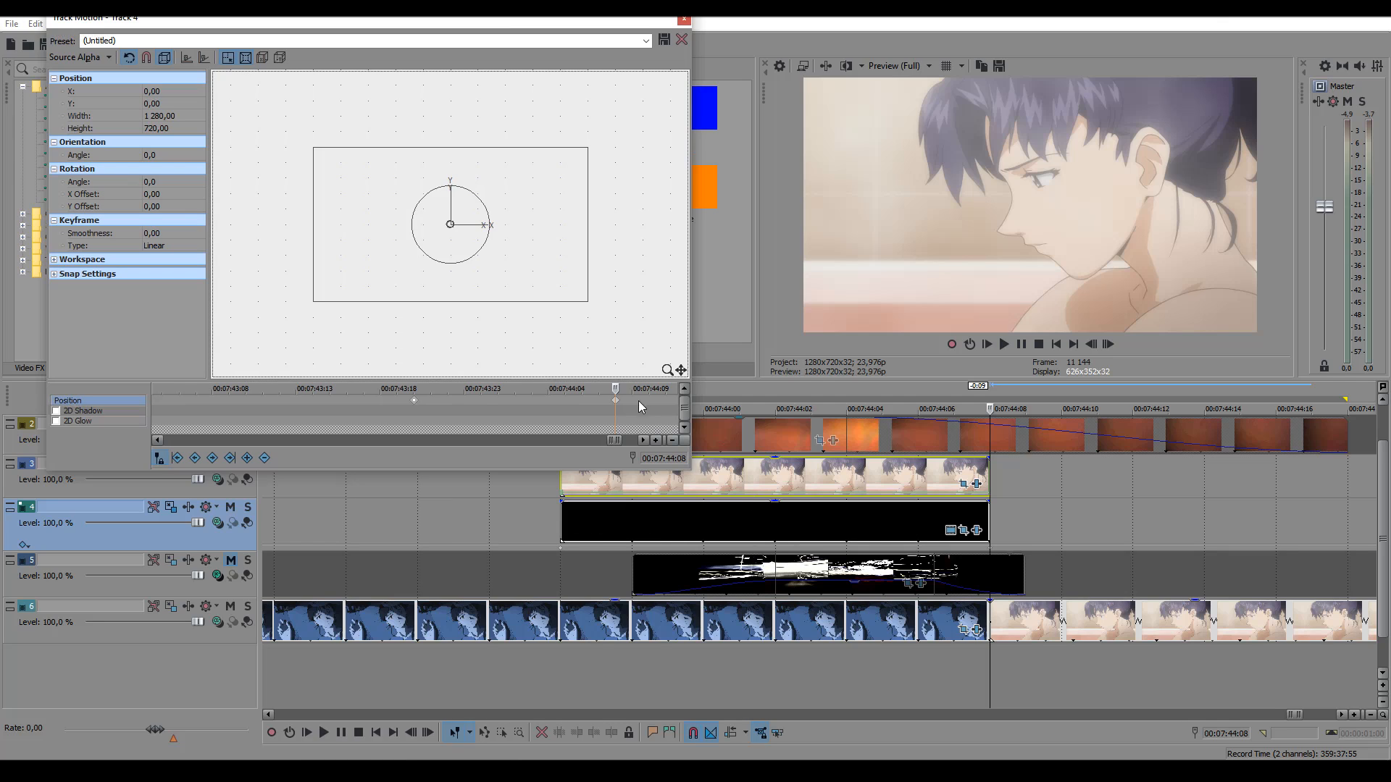
pyautogui.click(613, 406)
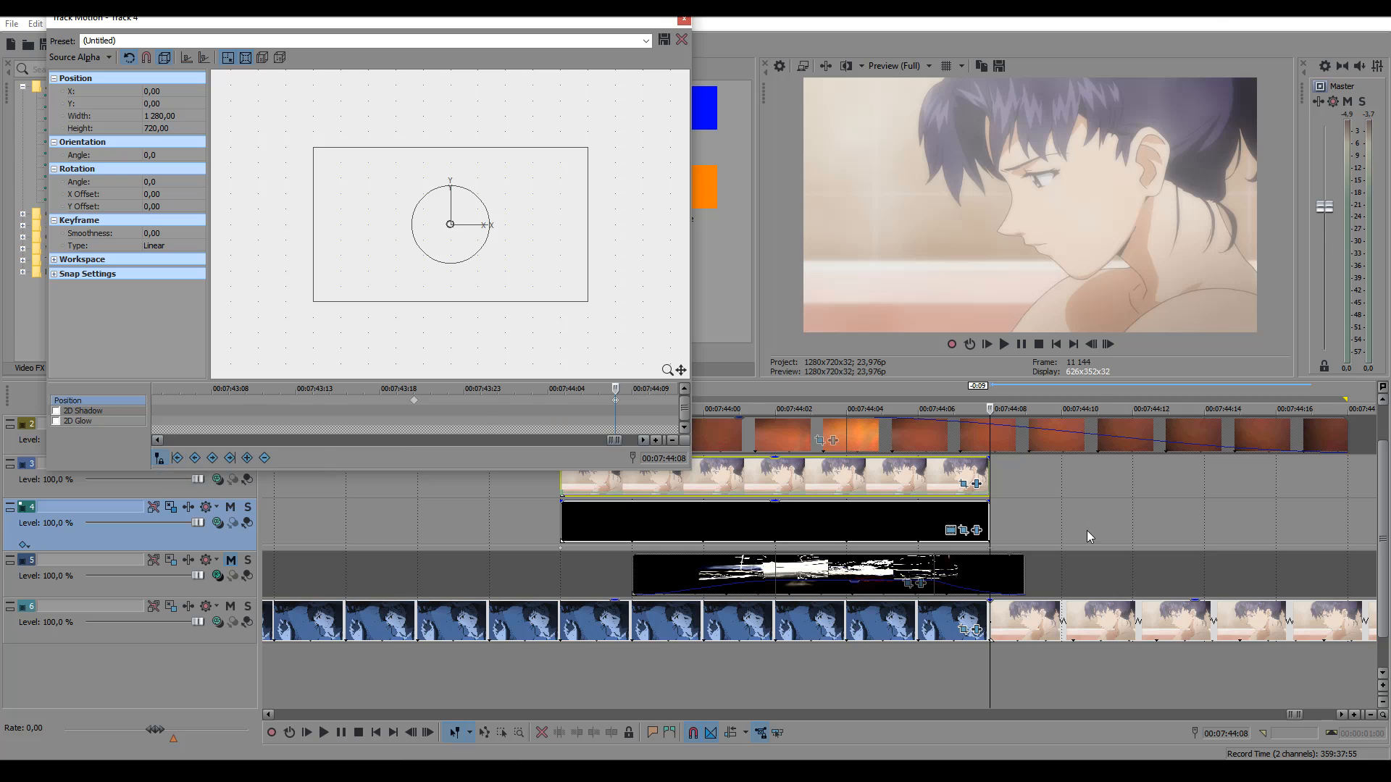
# Try shifting track 4's first Track Motion position keyframe to 00:07:44:04 and on to 00:07:44:05.
pyautogui.click(758, 506)
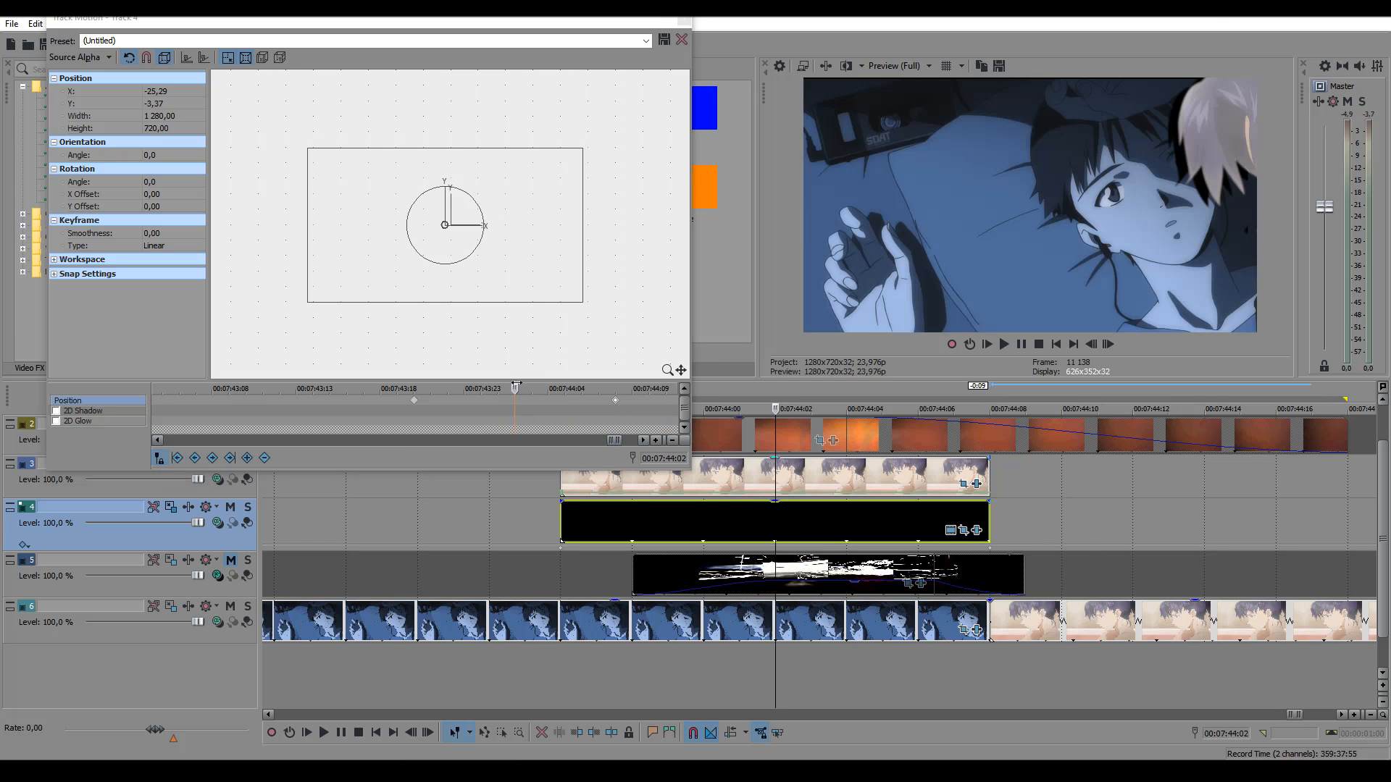
pyautogui.click(1096, 511)
pyautogui.click(883, 534)
pyautogui.click(990, 527)
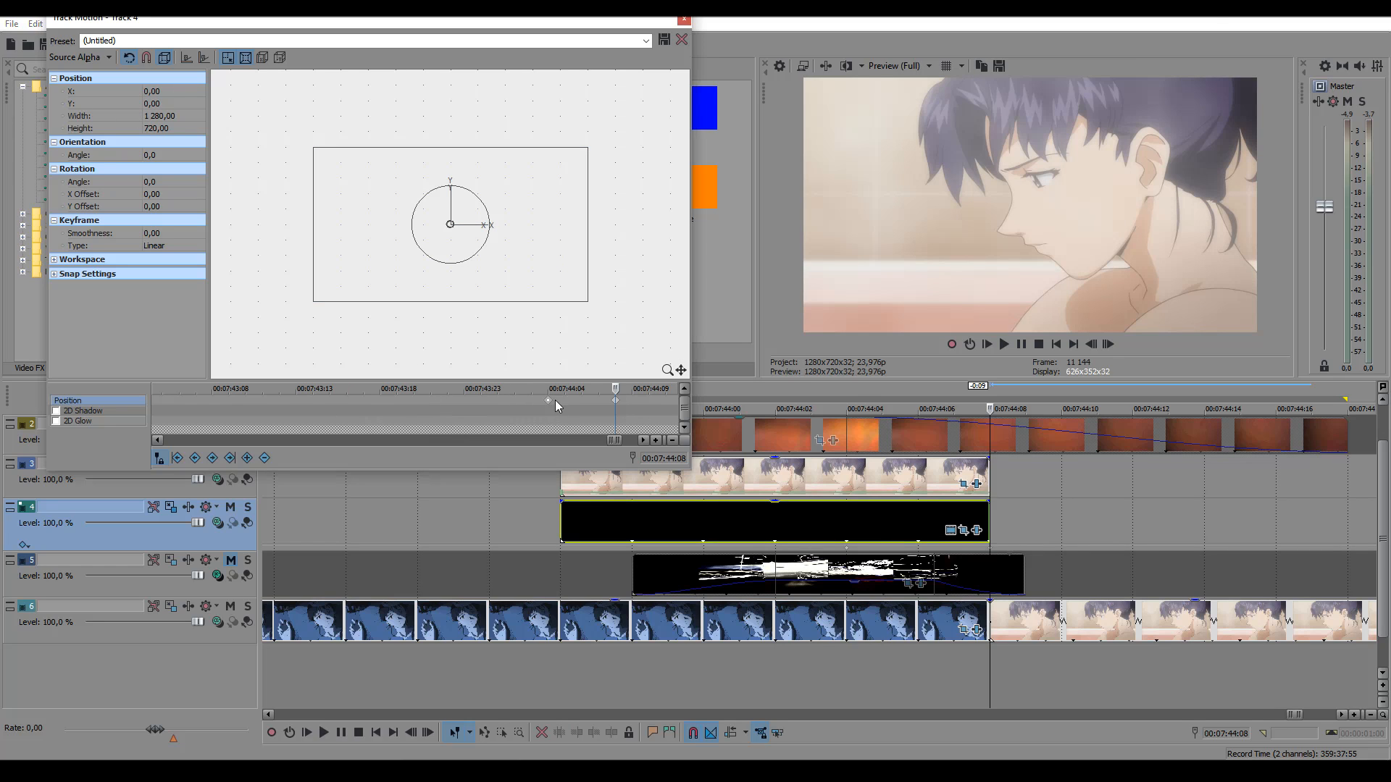
pyautogui.click(549, 401)
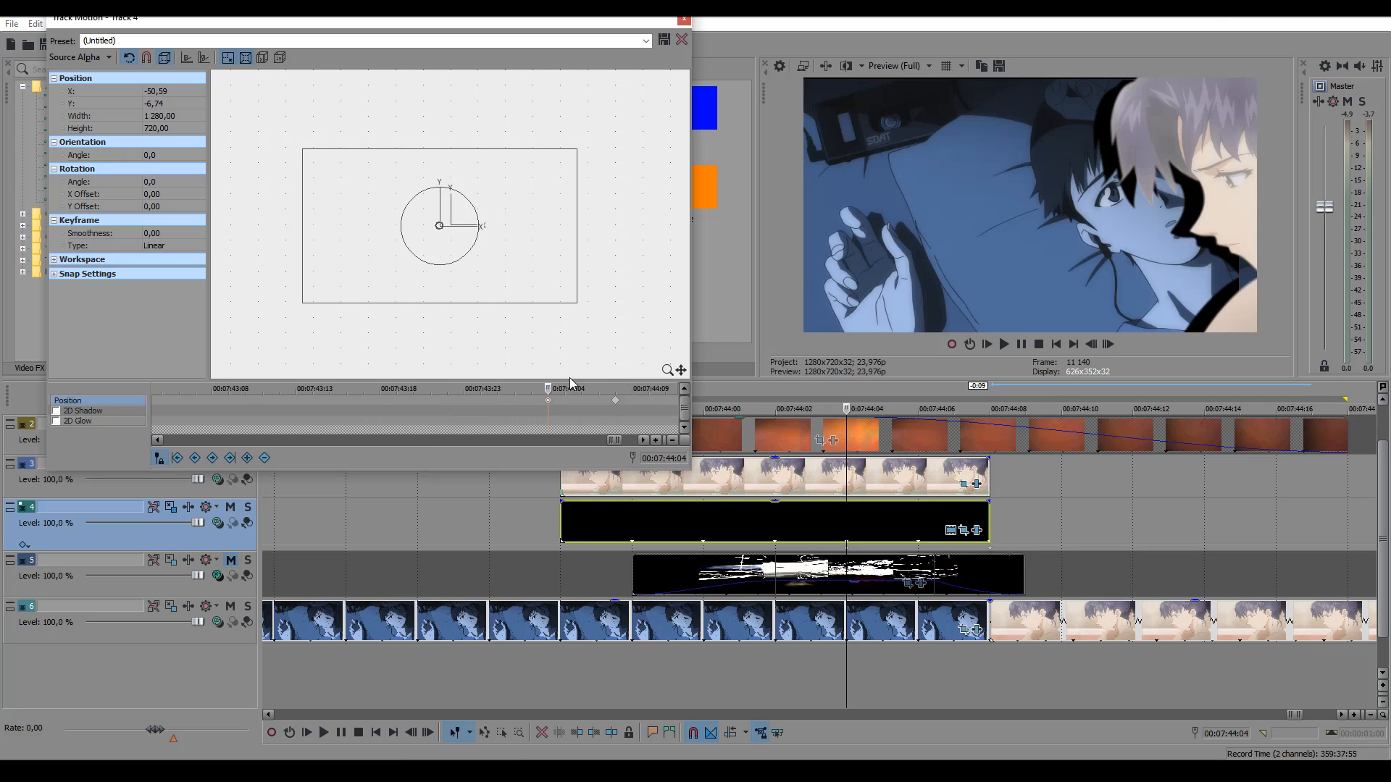
pyautogui.click(566, 400)
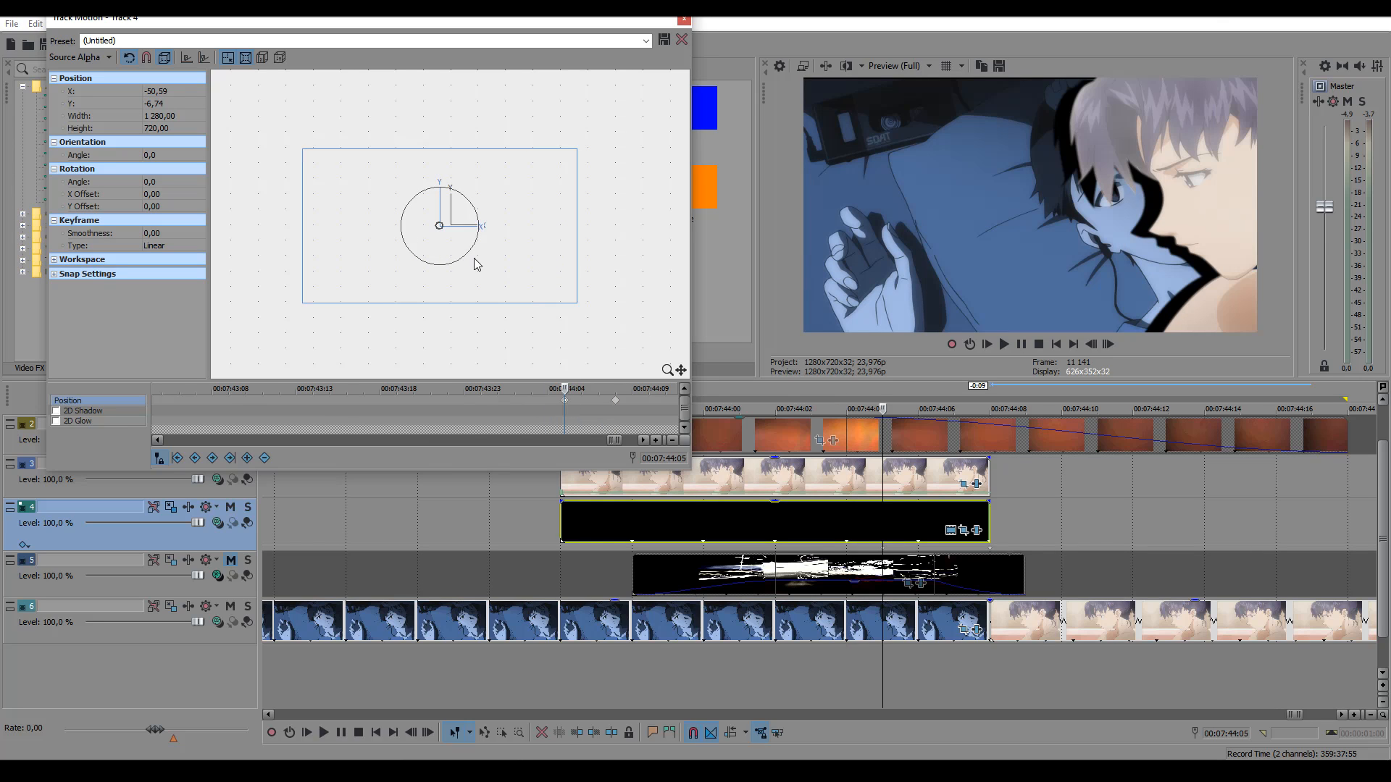
pyautogui.moveTo(477, 250)
pyautogui.mouseDown()
pyautogui.moveTo(455, 237)
pyautogui.moveTo(476, 252)
pyautogui.mouseUp()
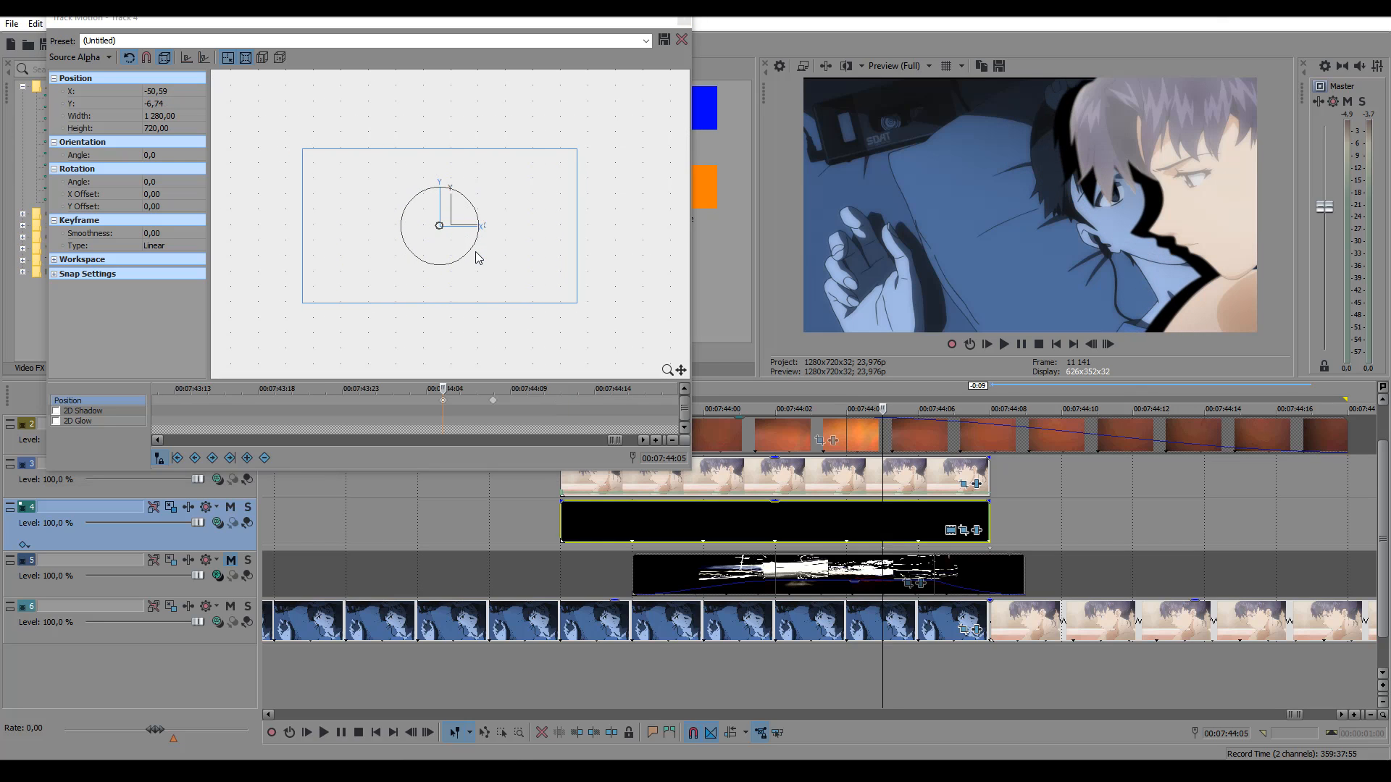
pyautogui.click(443, 400)
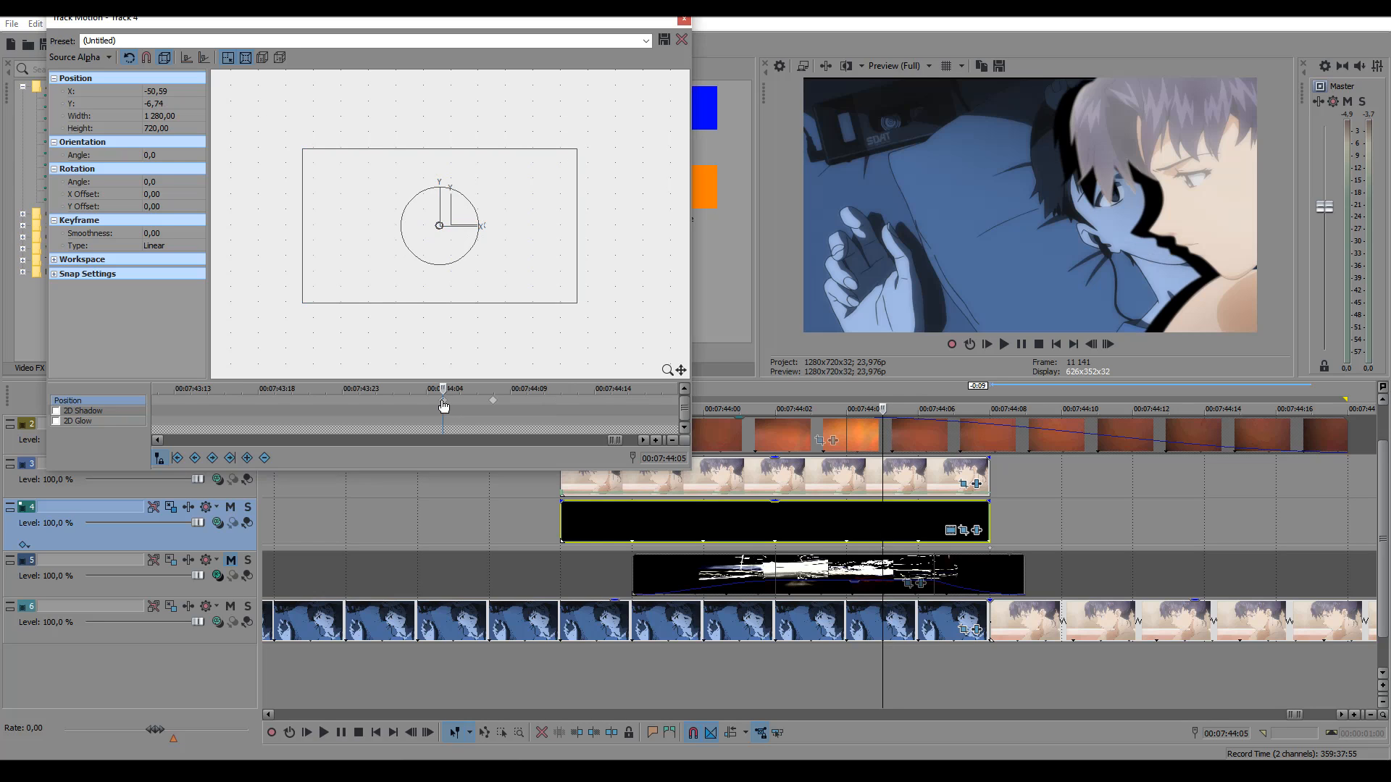
# Move track 4's first Track Motion position keyframe back to the clip start at 00:07:43:20, and close Track Motion.
pyautogui.click(563, 517)
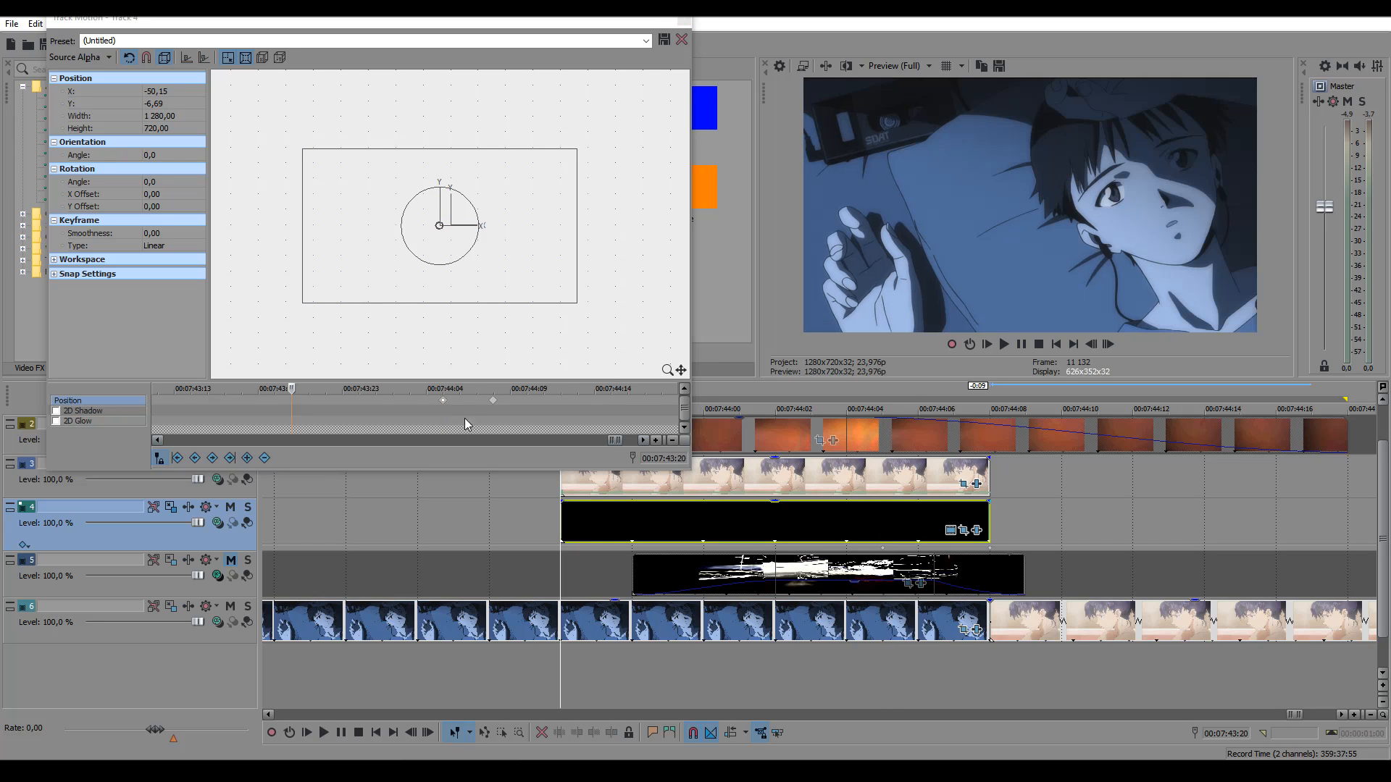
pyautogui.moveTo(446, 405); pyautogui.dragTo(313, 408)
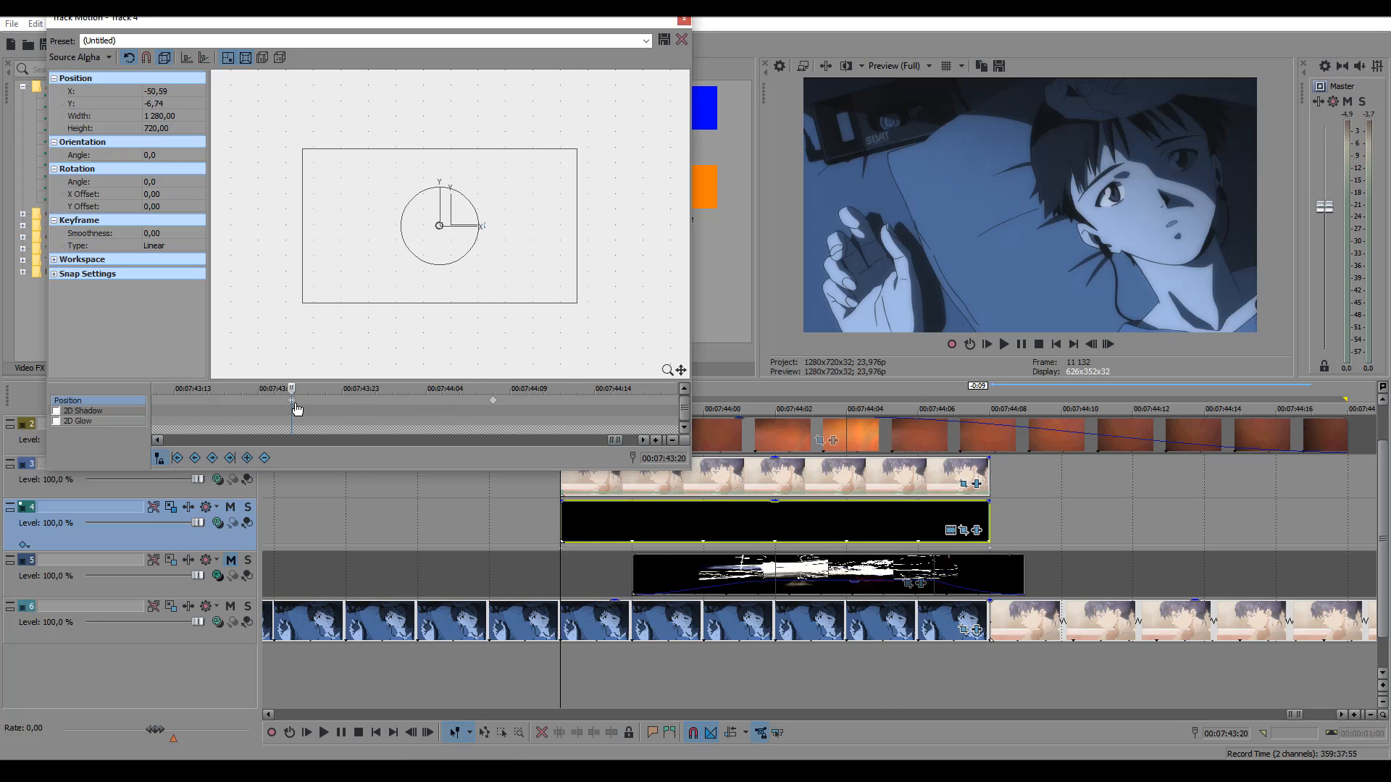
pyautogui.click(682, 22)
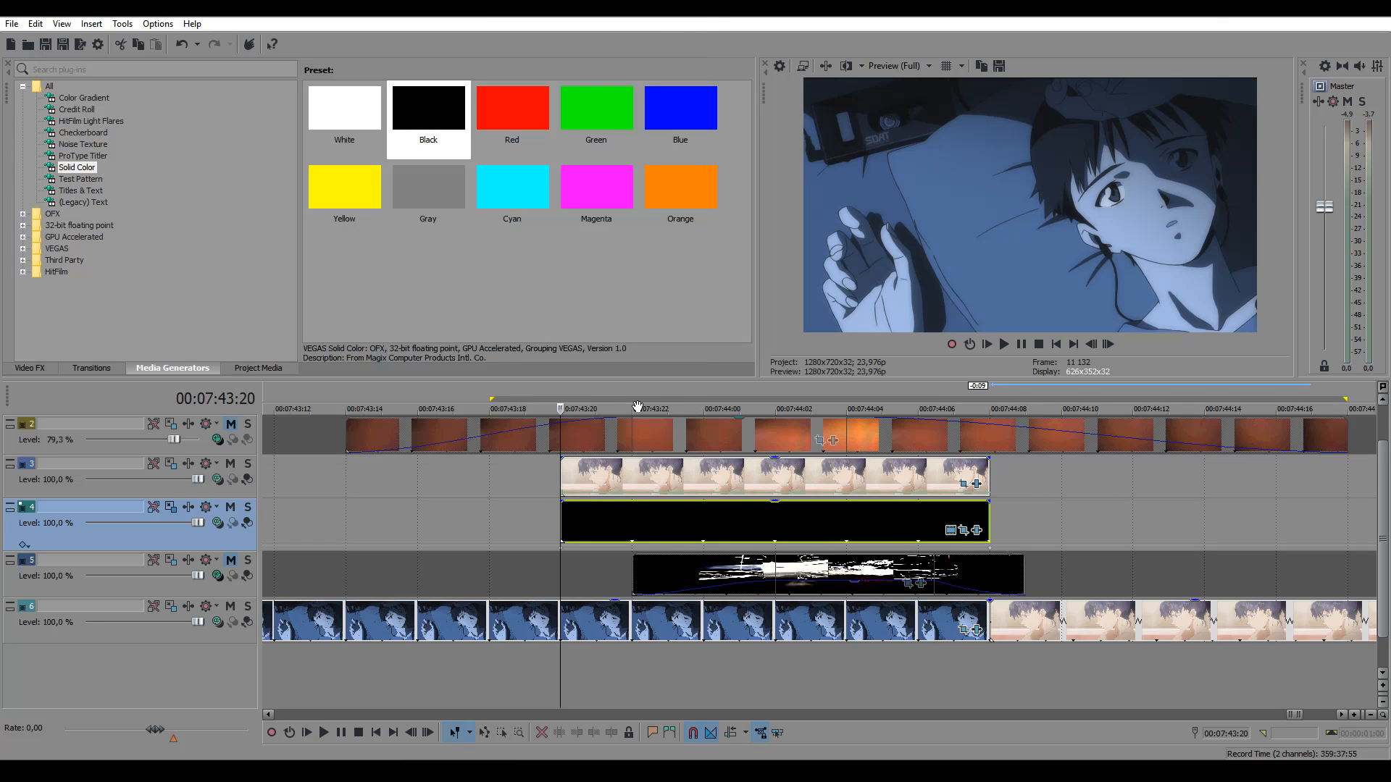
# Examine parts of the transition by selecting 00:07:43:20–00:07:44:00, 00:07:44:00–00:07:44:11 and 00:07:43:23–00:07:44:02, checking frame 00:07:44:06.
pyautogui.moveTo(563, 399); pyautogui.dragTo(696, 403)
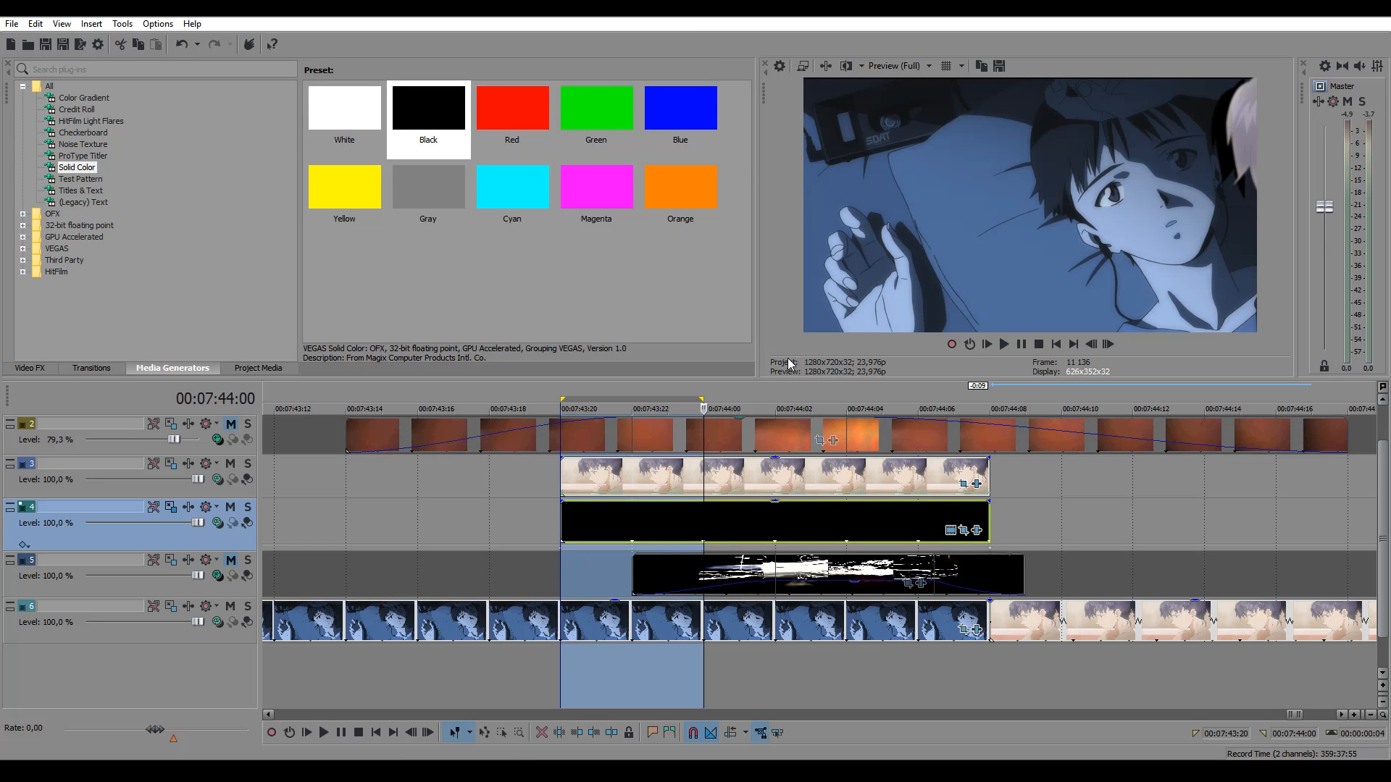
pyautogui.moveTo(706, 397); pyautogui.dragTo(1096, 400)
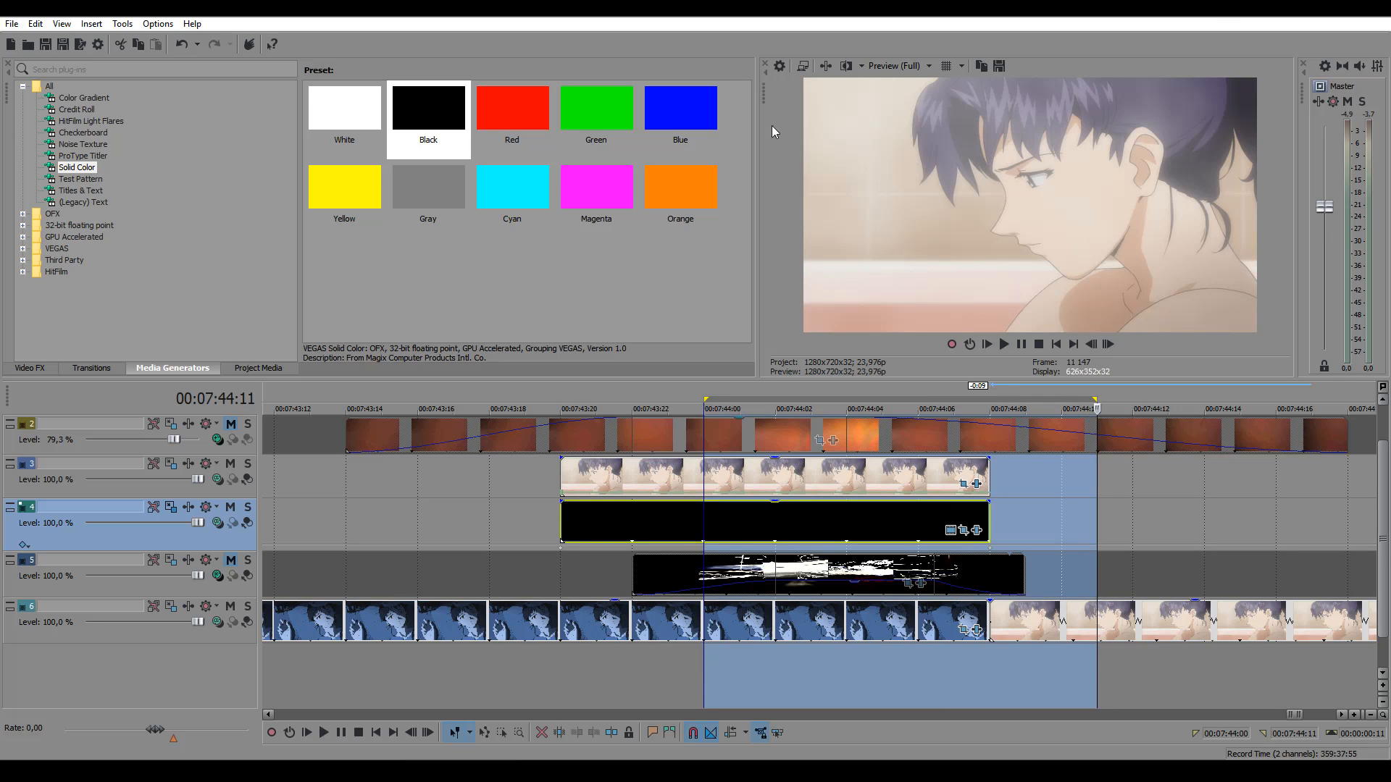
pyautogui.click(918, 407)
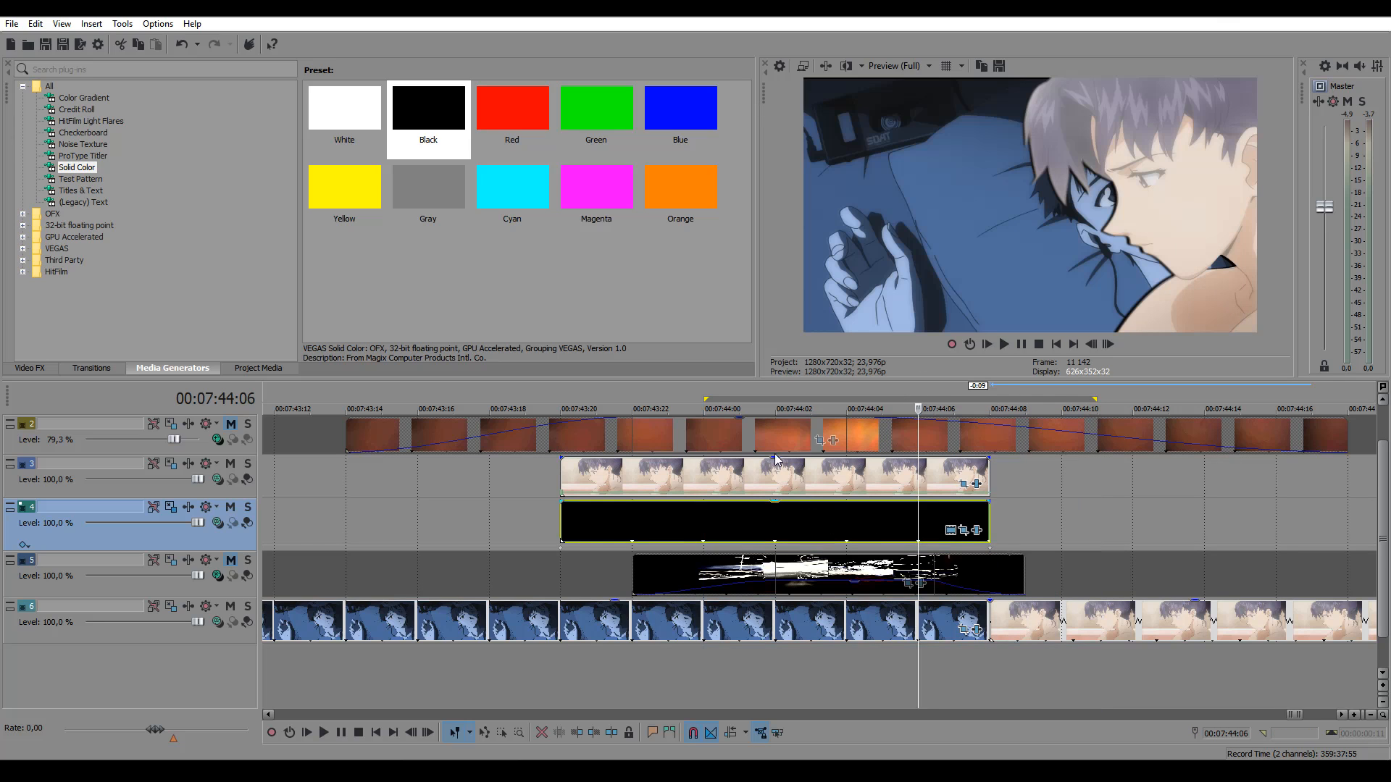
pyautogui.moveTo(681, 398); pyautogui.dragTo(776, 399)
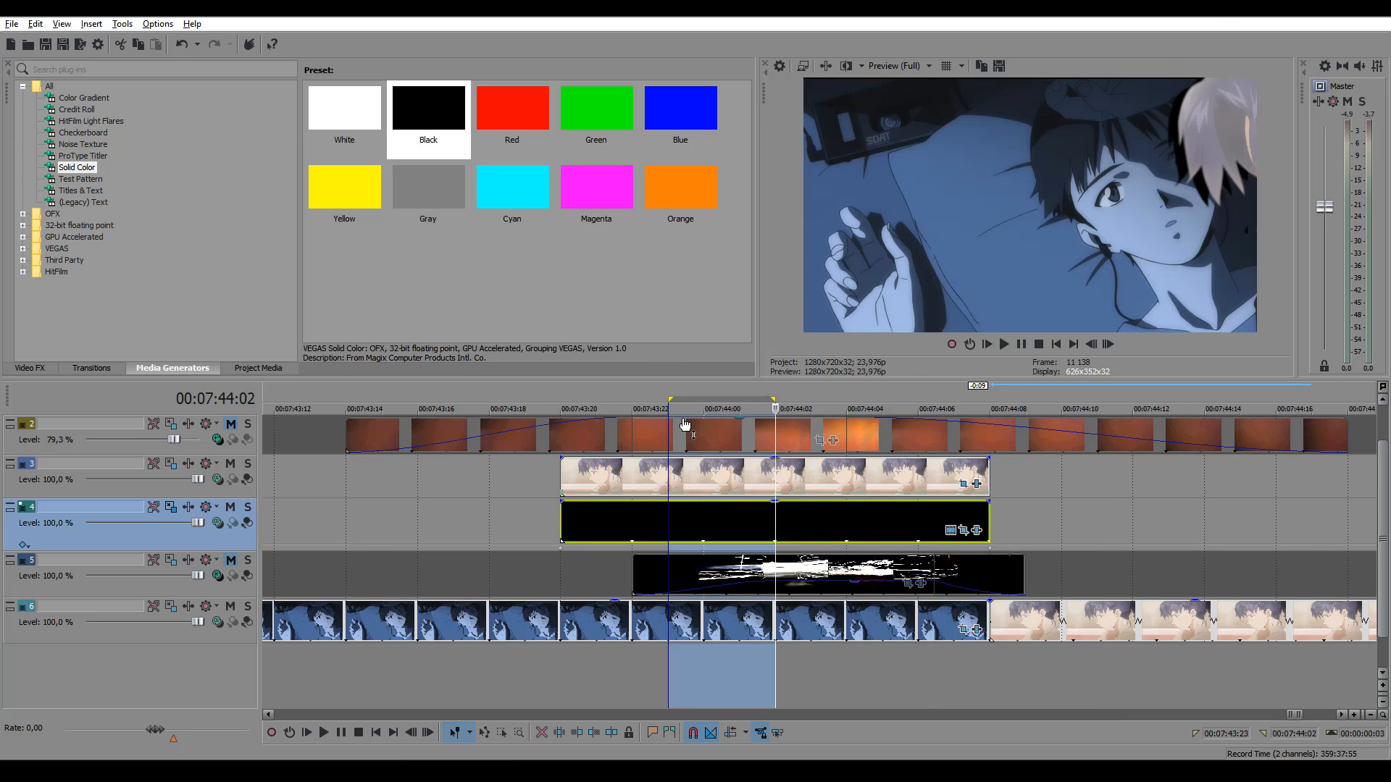
# Set the time selection from 00:07:43:17 to 00:07:44:20 and play the whole transition.
pyautogui.scroll(-2, 675, 410)
pyautogui.press('alt')
pyautogui.moveTo(650, 406); pyautogui.dragTo(1132, 406)
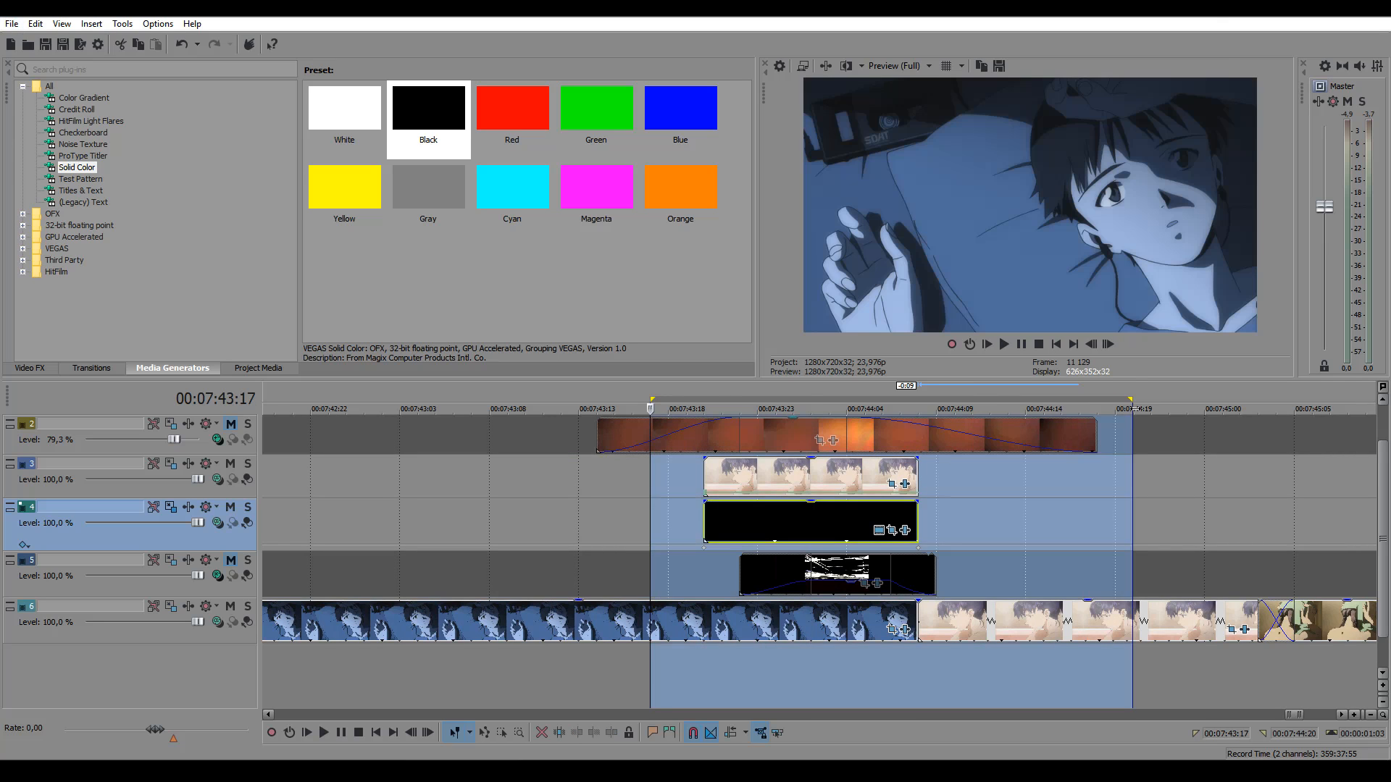
pyautogui.press('space')
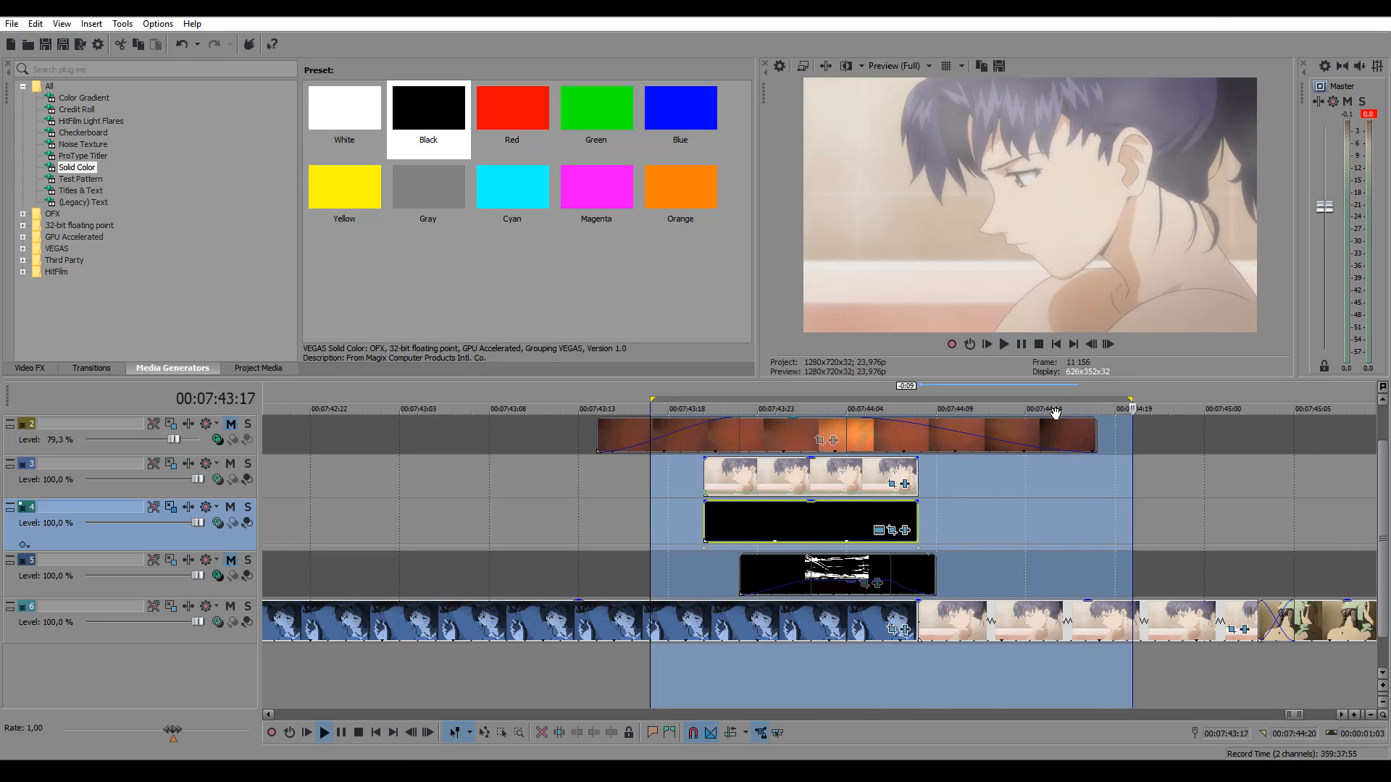
# Inspect the masked clip's frames between 00:07:43:23 and 00:07:44:03, and select the range 00:07:43:22–00:07:44:03.
pyautogui.click(834, 396)
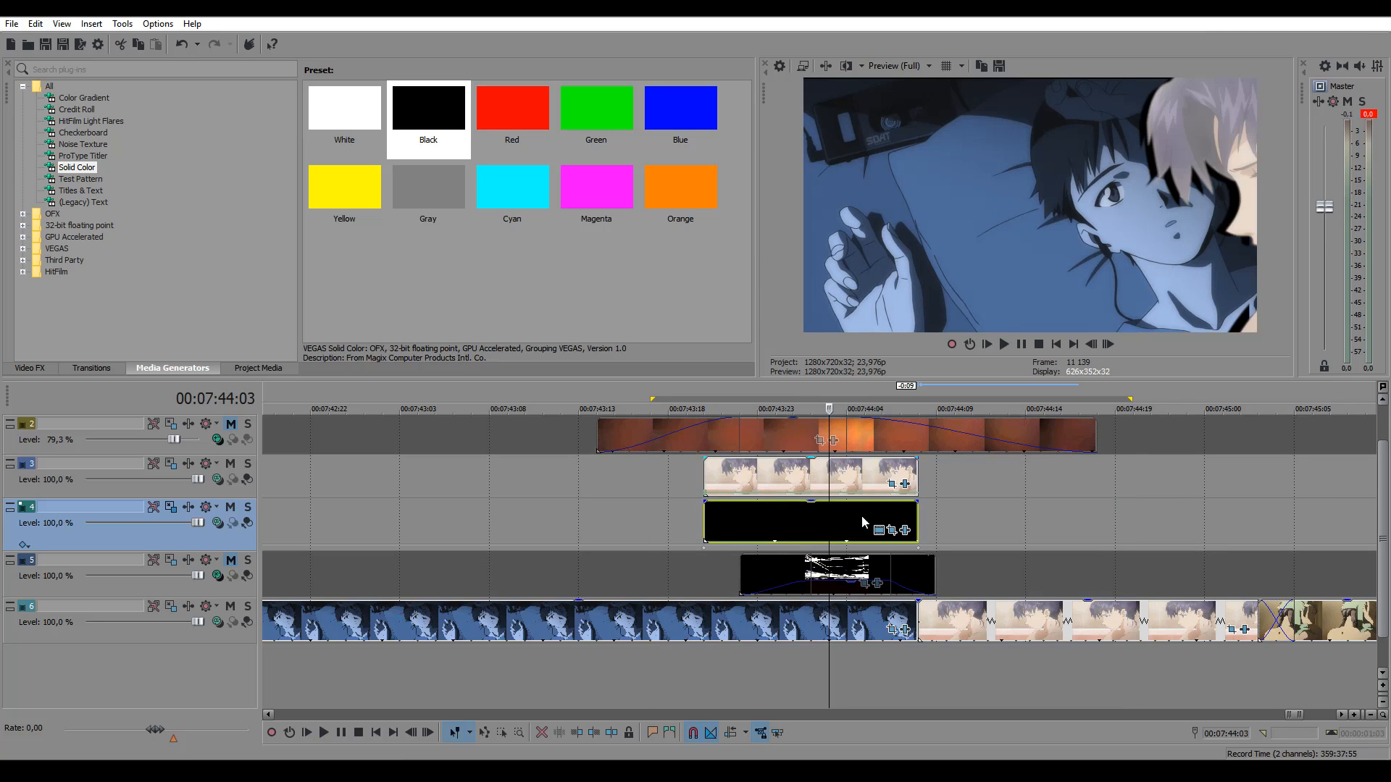
pyautogui.click(858, 491)
pyautogui.click(756, 486)
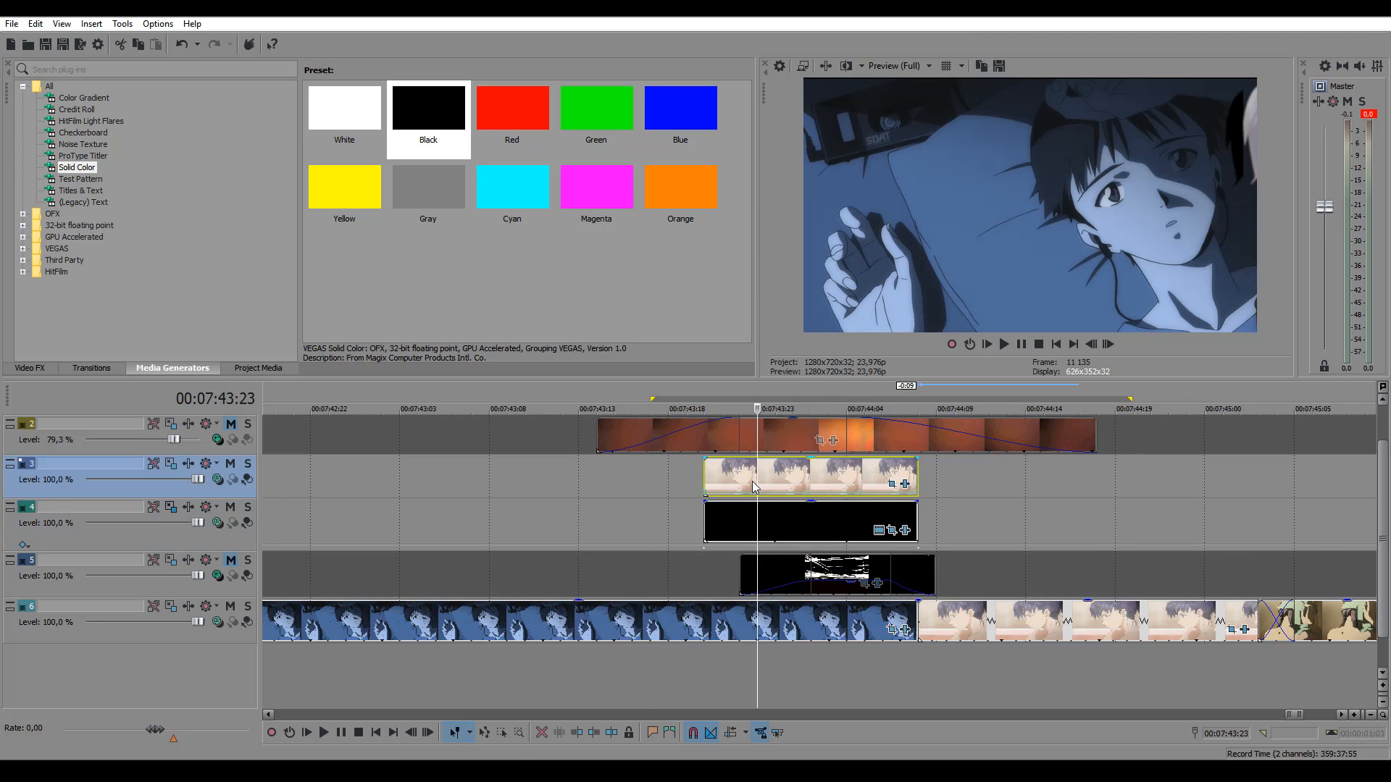
pyautogui.click(810, 484)
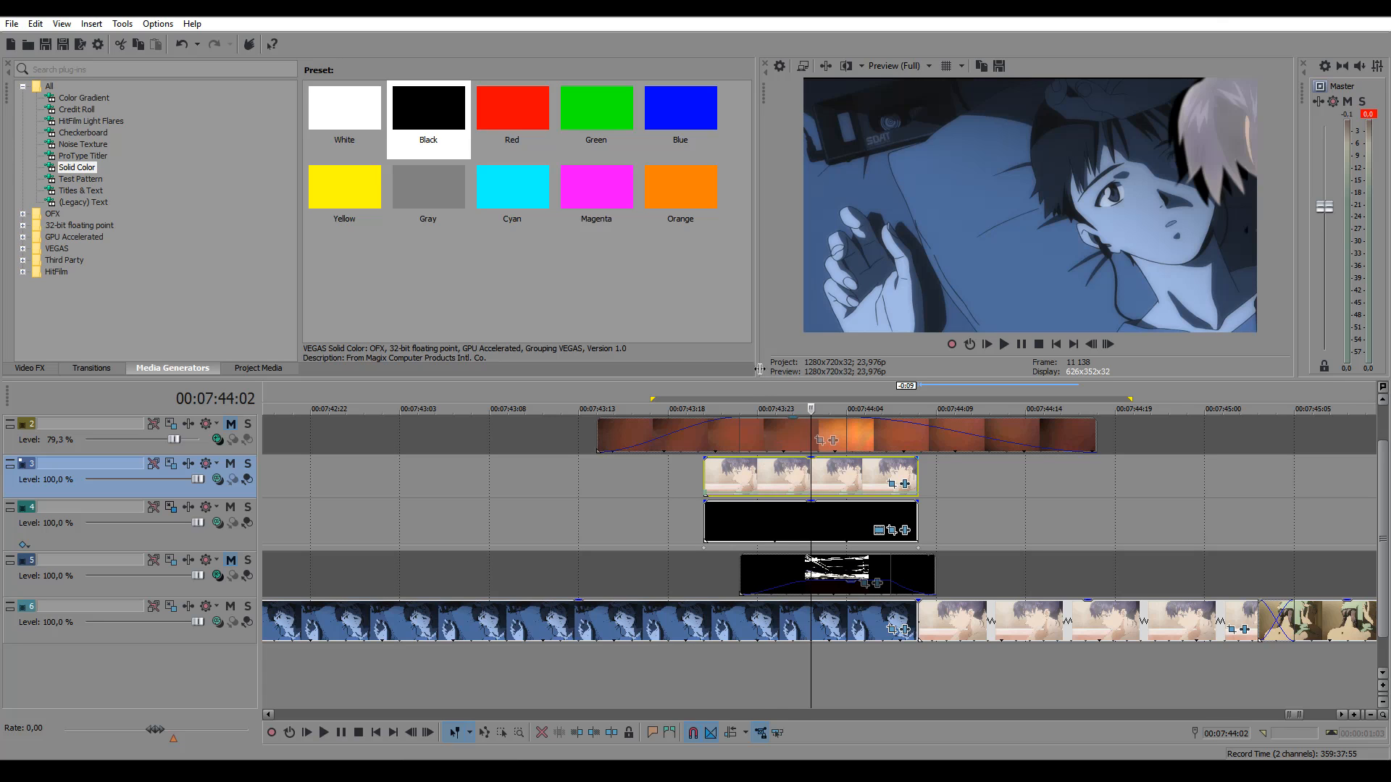
pyautogui.moveTo(739, 393); pyautogui.dragTo(829, 404)
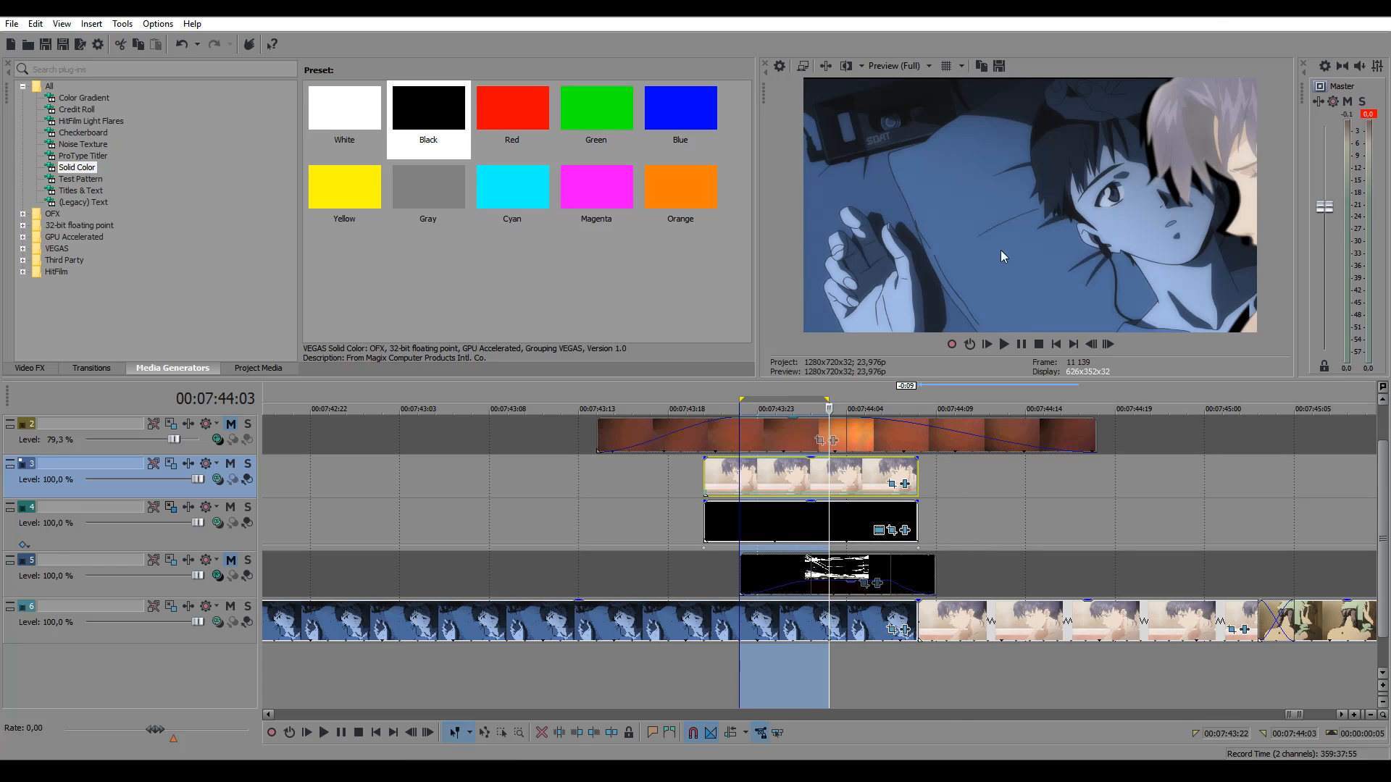
pyautogui.click(790, 404)
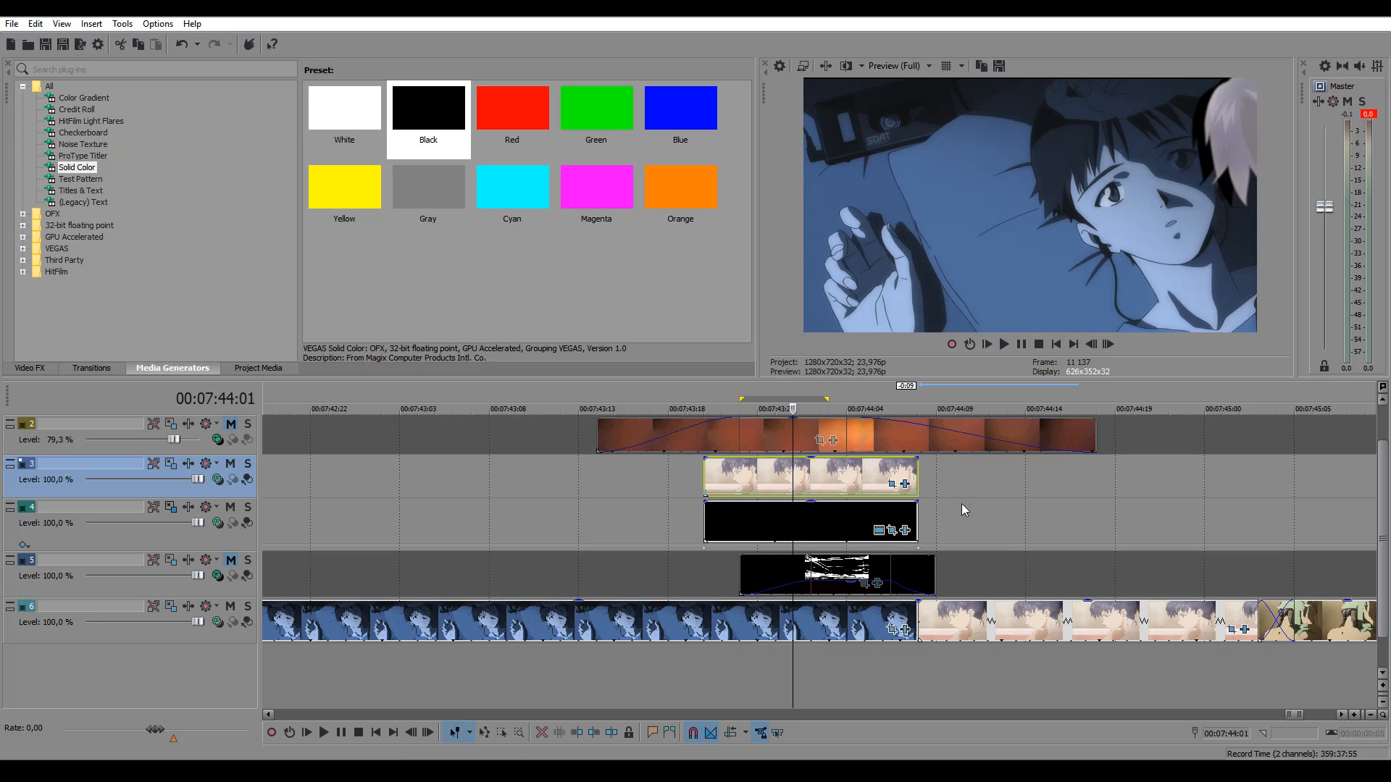
# Open the event effects of the bath scene clip on track 6 and enable its Color Curves effect.
pyautogui.click(1023, 630)
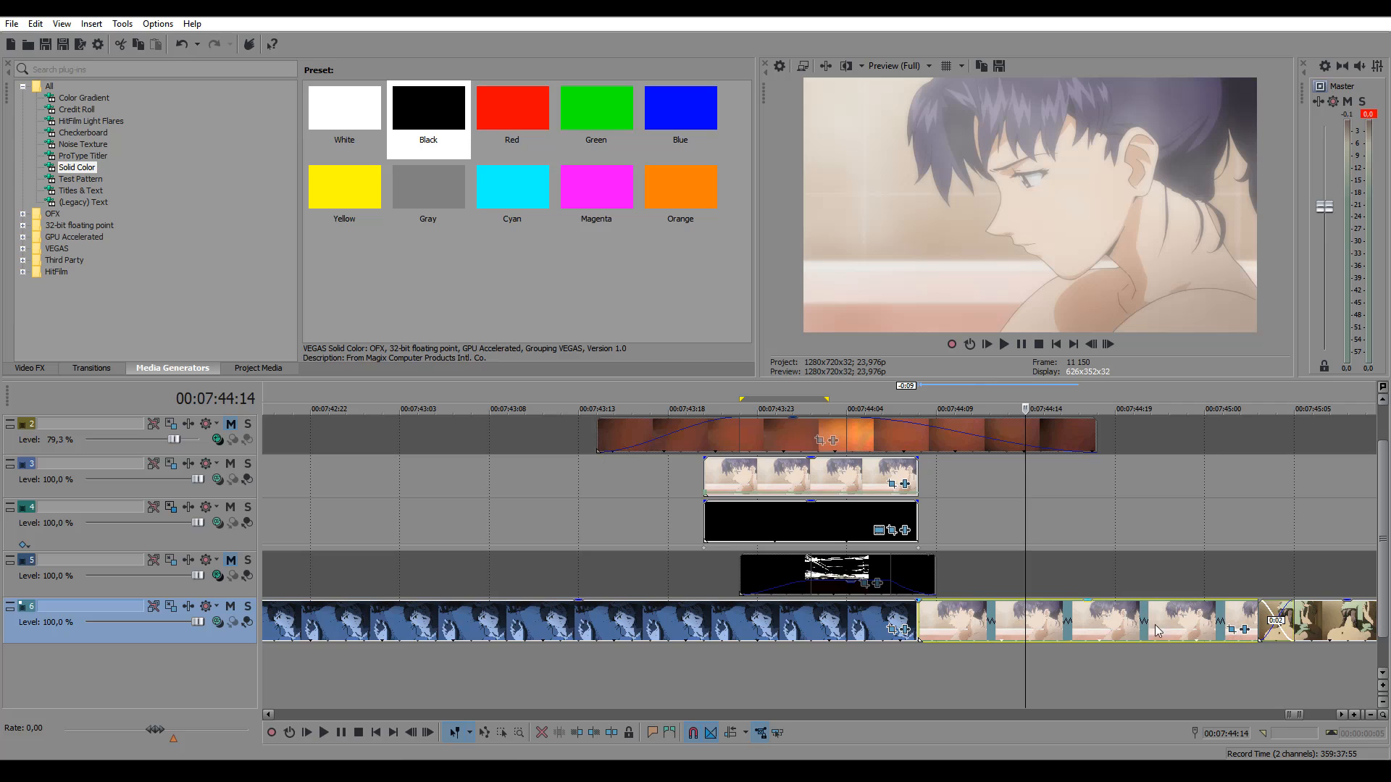
pyautogui.click(1234, 632)
pyautogui.click(230, 81)
pyautogui.click(198, 80)
# Examine the Red, Blue and Green channel curves of the clip's Color Curves effect.
pyautogui.click(89, 143)
pyautogui.click(85, 167)
pyautogui.click(93, 143)
pyautogui.click(78, 185)
pyautogui.click(92, 144)
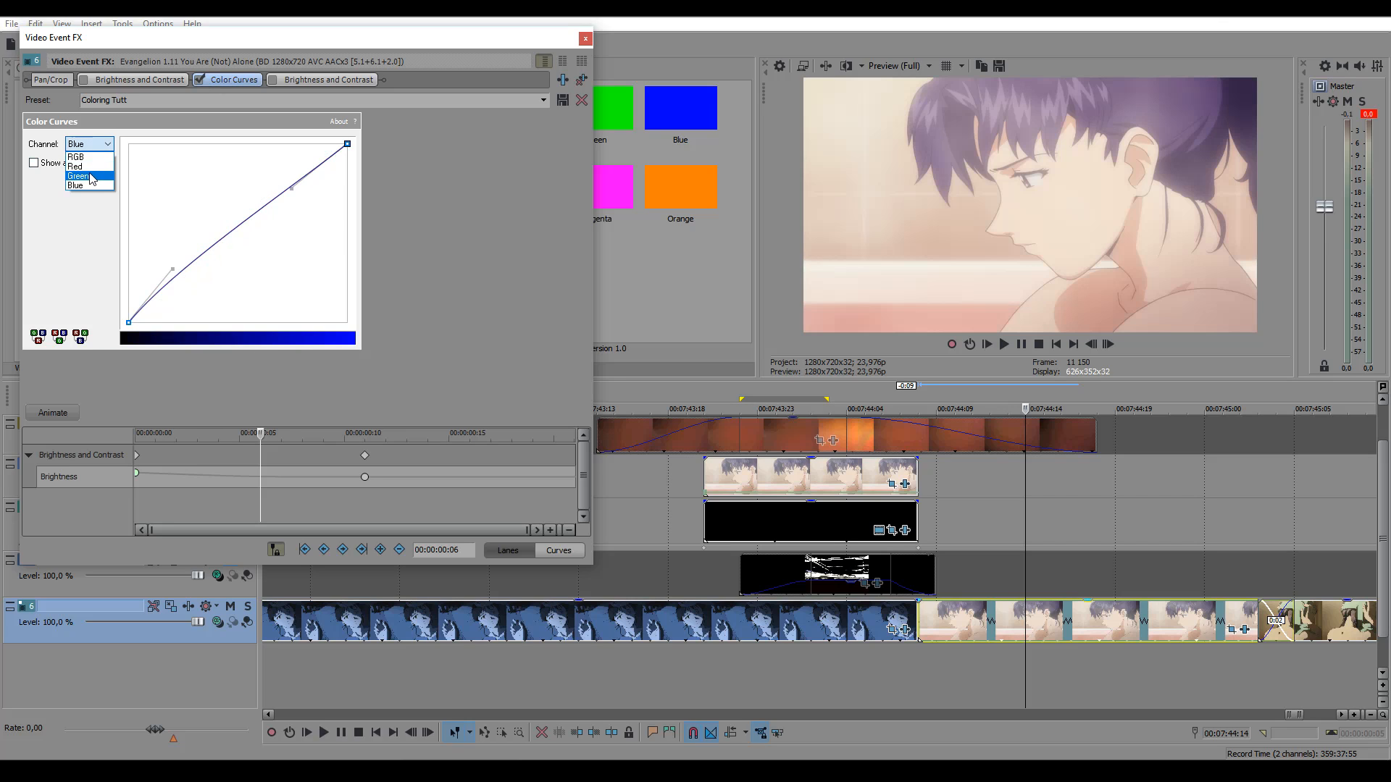
pyautogui.click(79, 176)
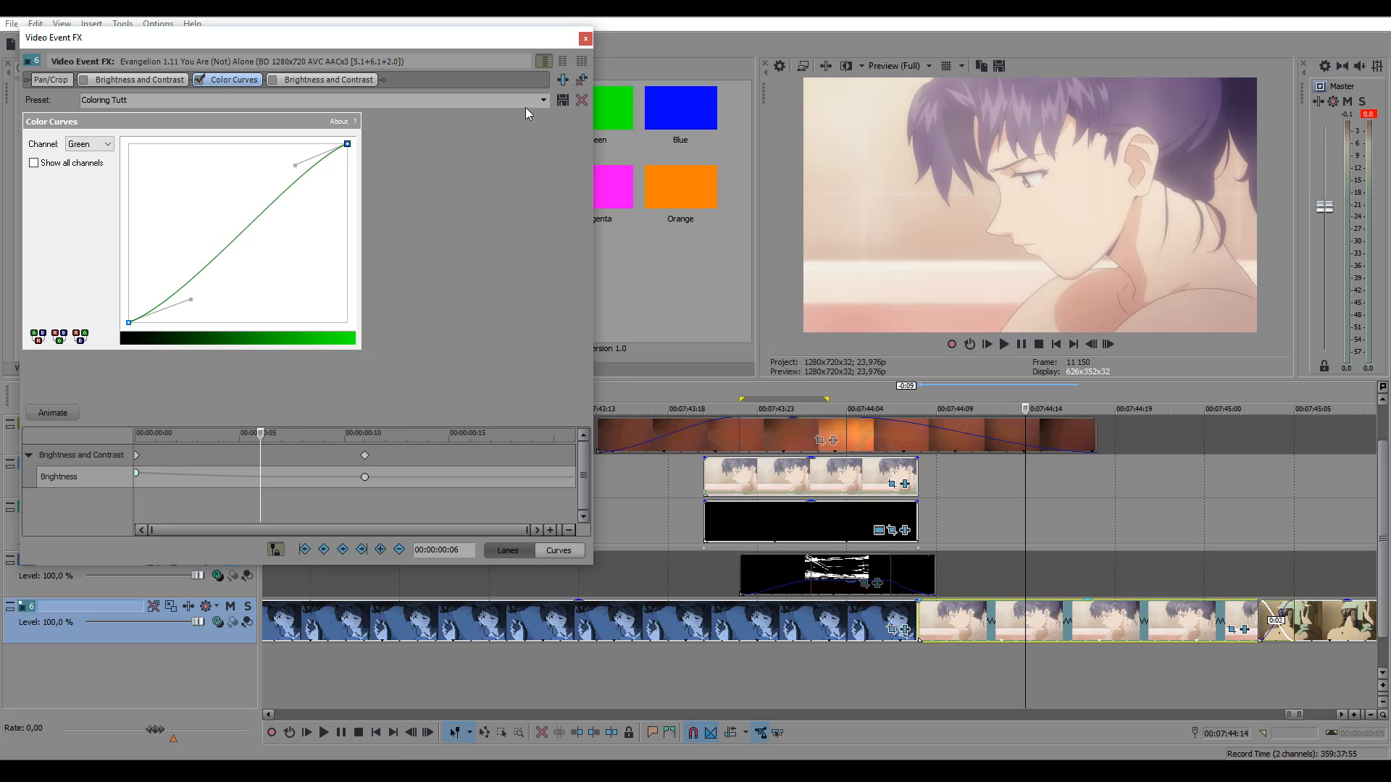
# Enable the Color Curves effect on the blue-toned clip before the bath scene on track 6.
pyautogui.click(585, 38)
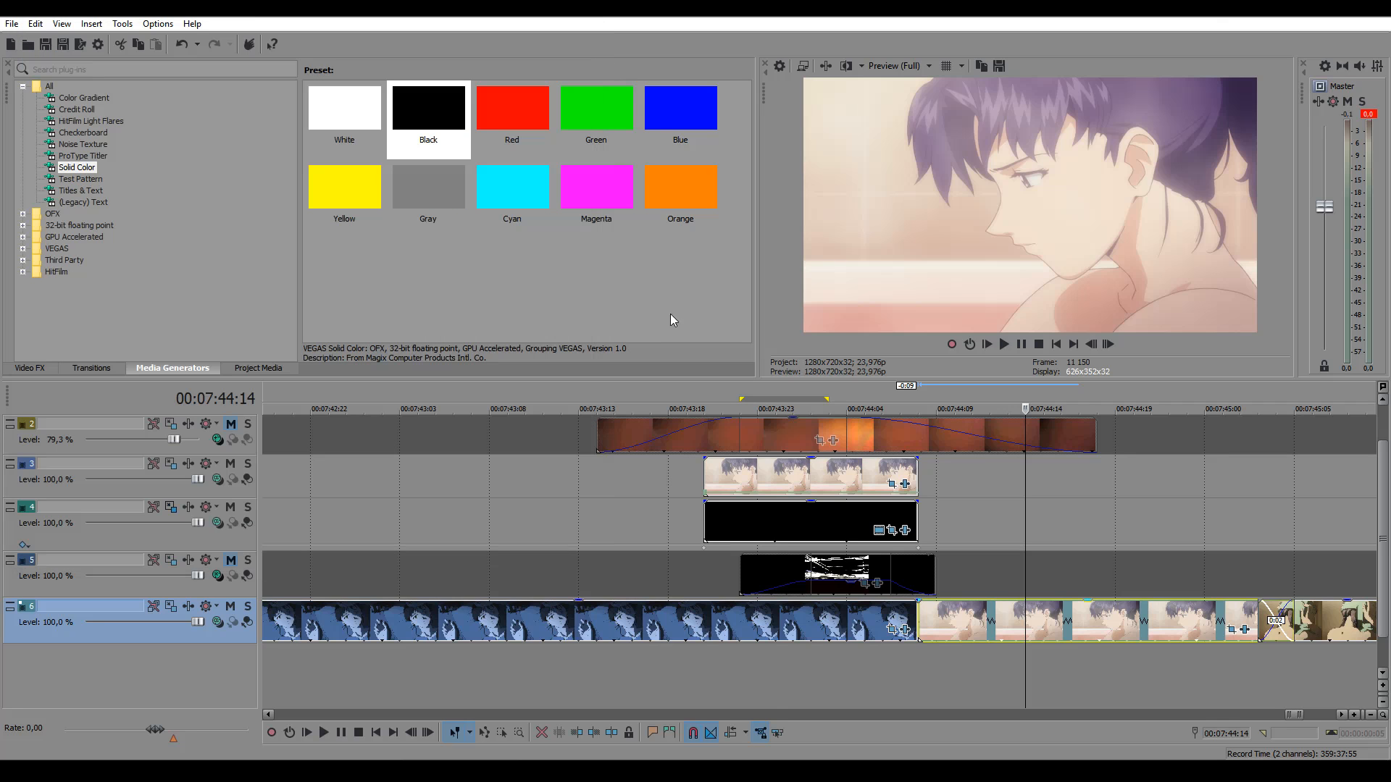
pyautogui.click(781, 627)
pyautogui.click(905, 630)
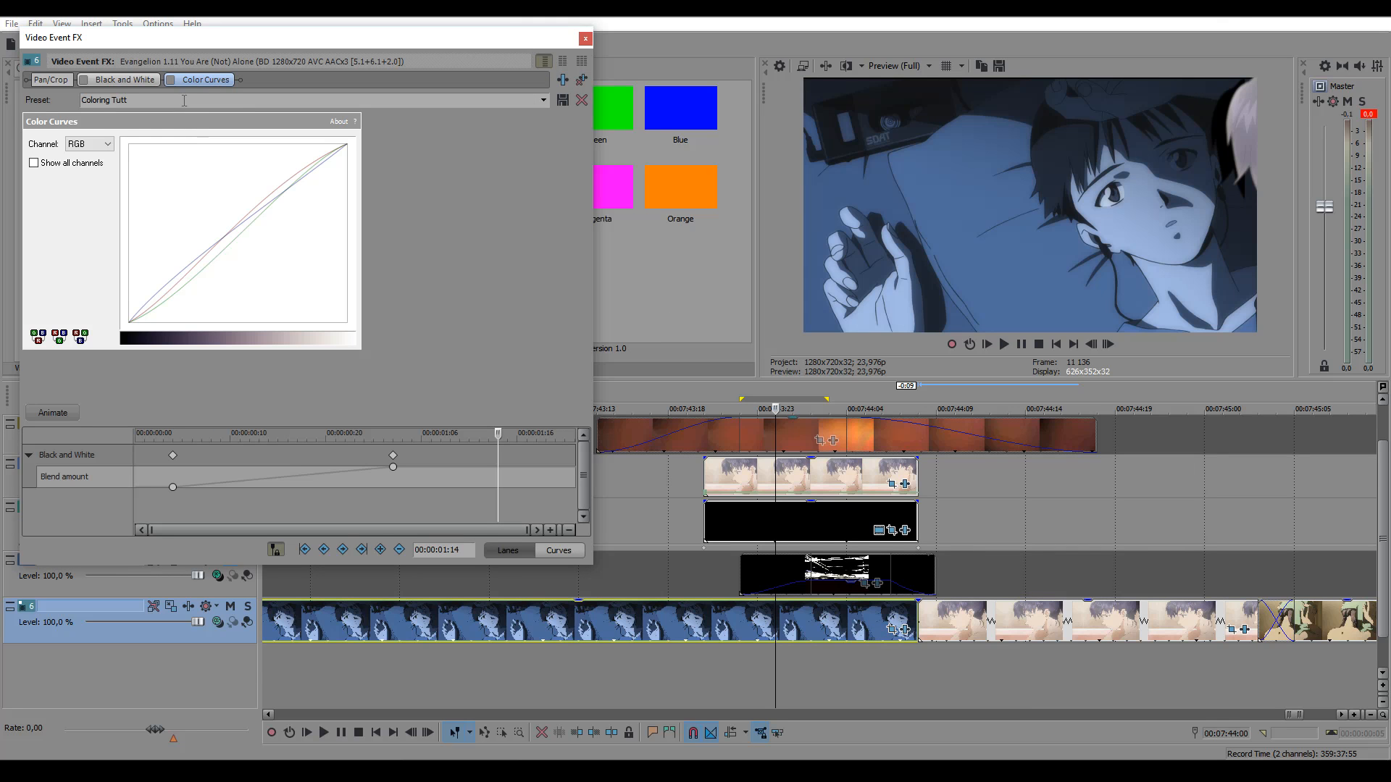
pyautogui.click(585, 39)
# Enable the Color Curves and first Brightness and Contrast effects on the masked bath clip on track 3.
pyautogui.click(811, 478)
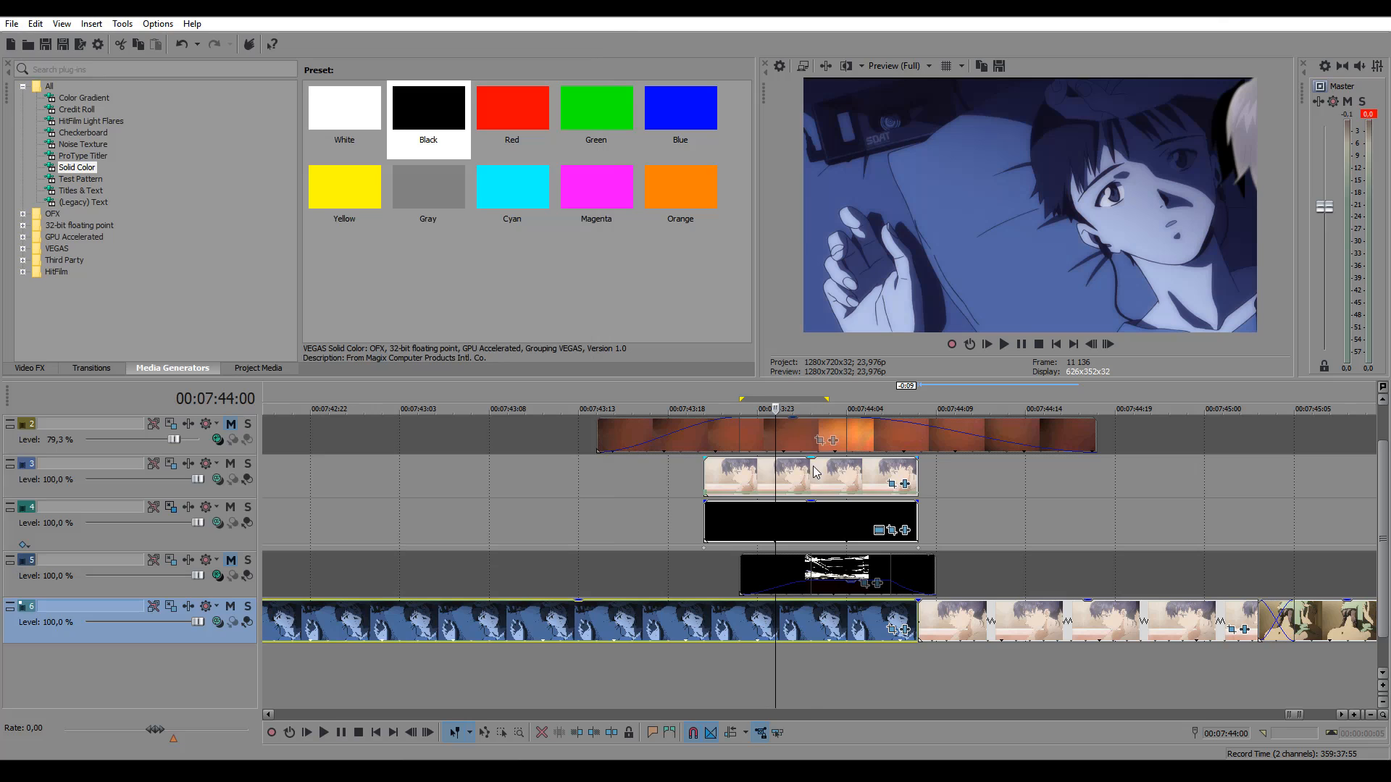
pyautogui.click(893, 485)
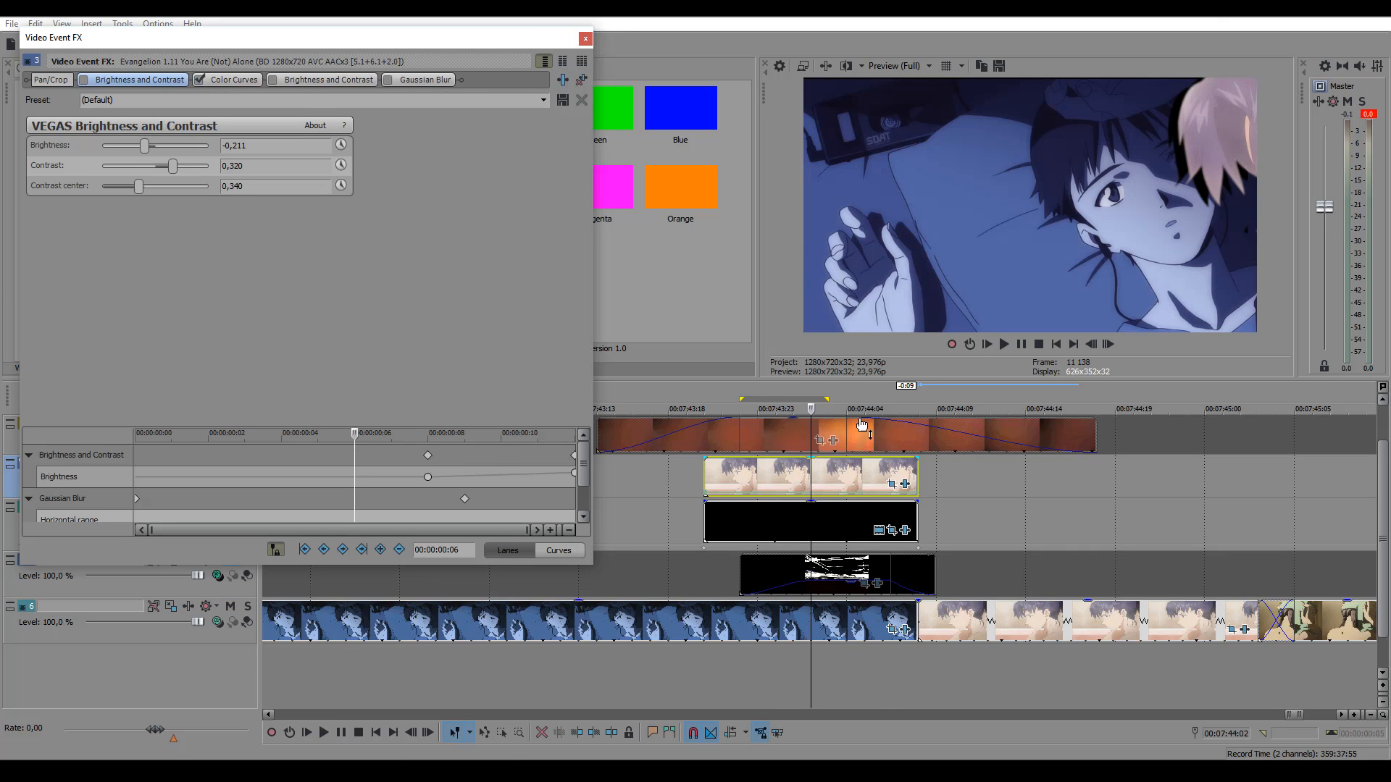
pyautogui.click(880, 396)
pyautogui.click(146, 80)
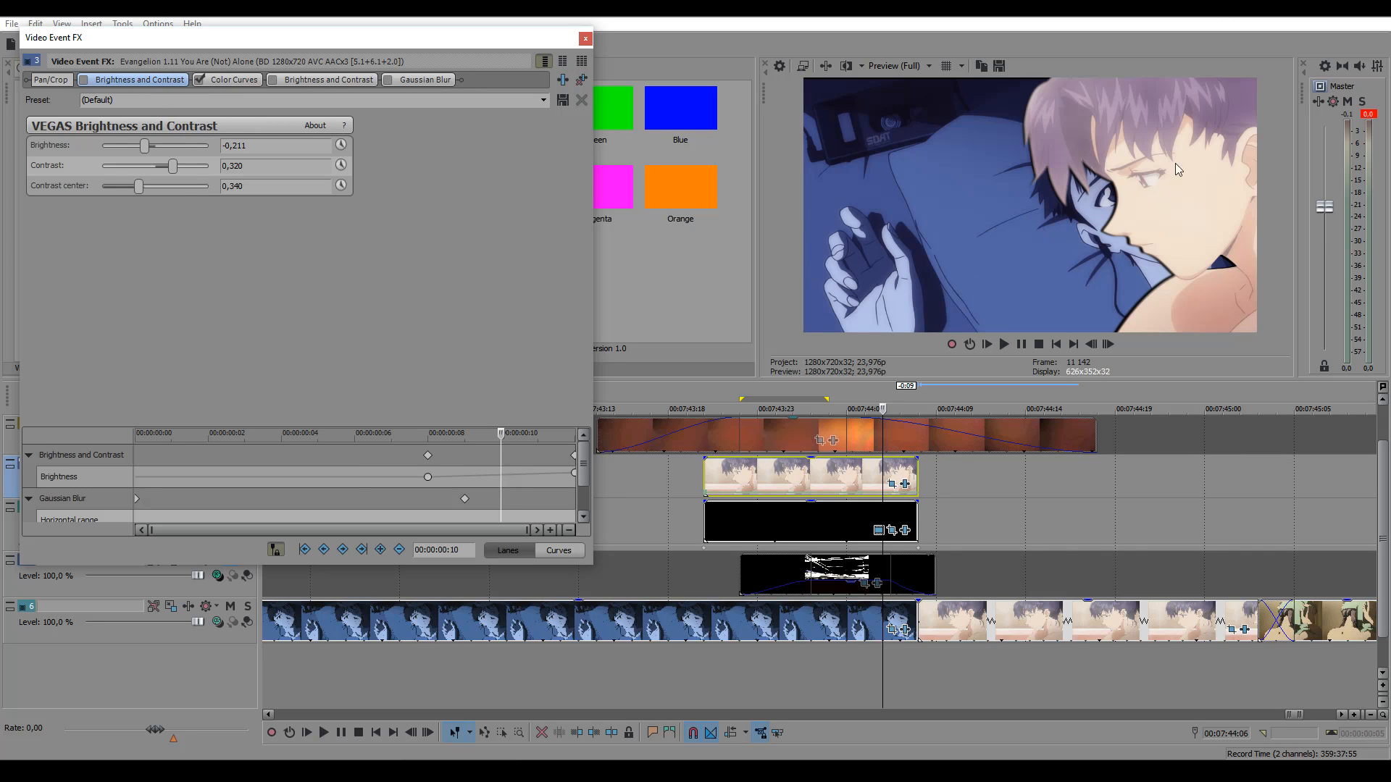
pyautogui.click(84, 80)
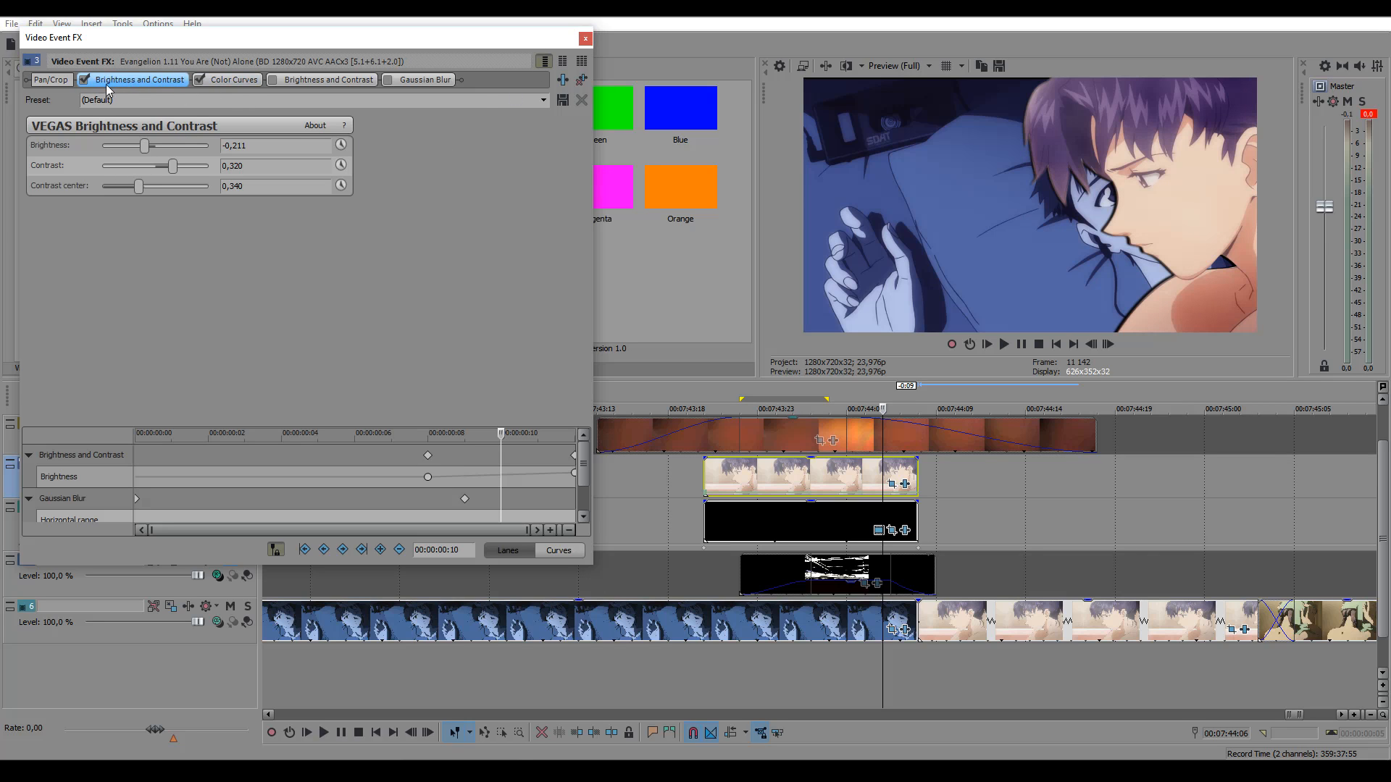
pyautogui.click(586, 40)
# Enable the first Brightness and Contrast effect on the bath scene clip on track 6.
pyautogui.click(1060, 618)
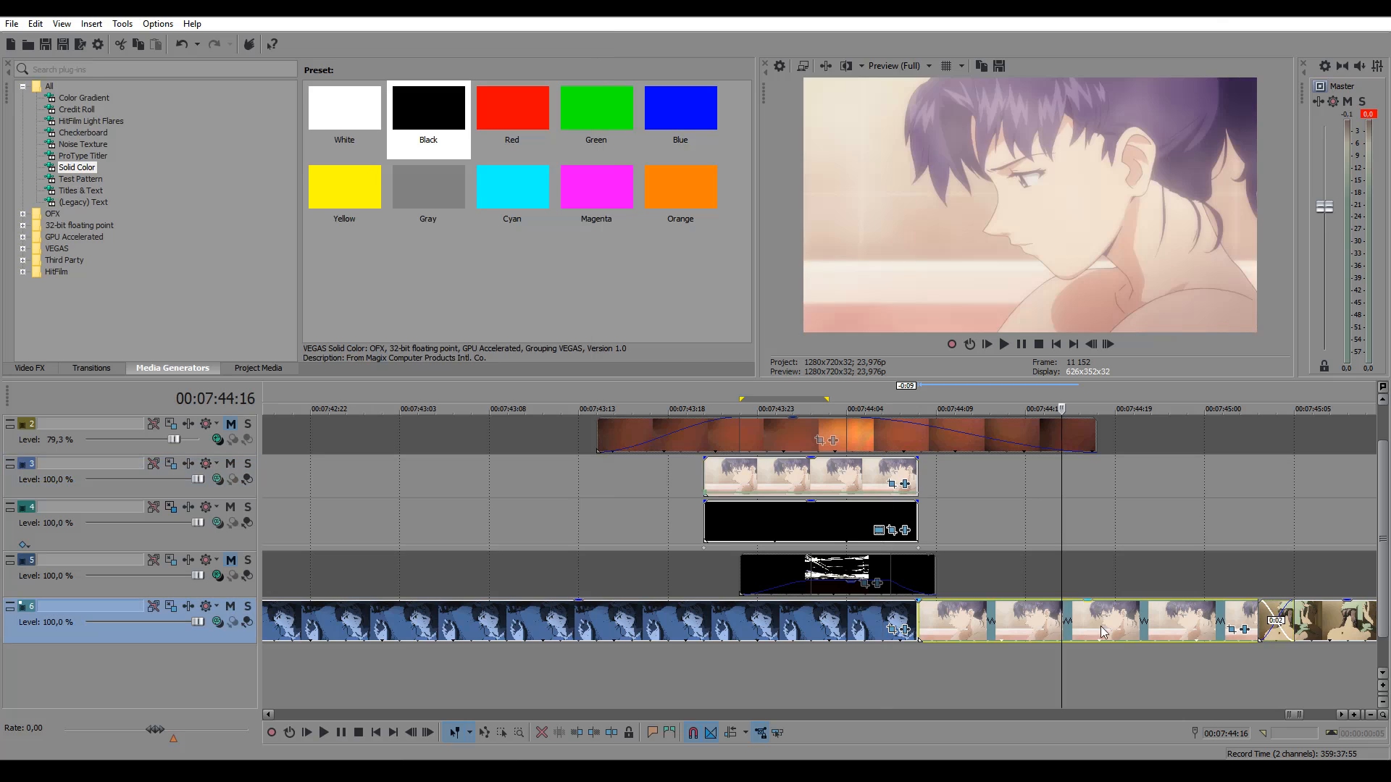
pyautogui.click(1232, 631)
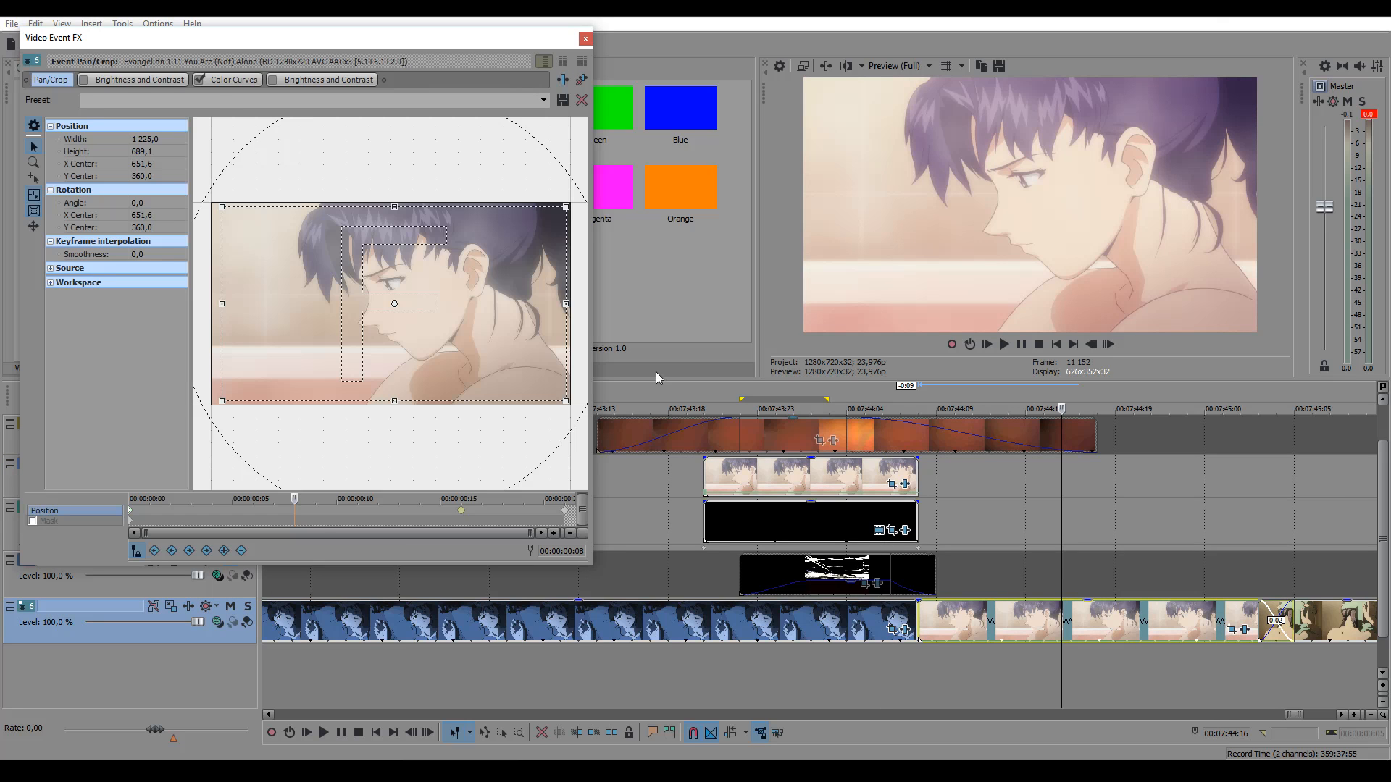
pyautogui.click(84, 80)
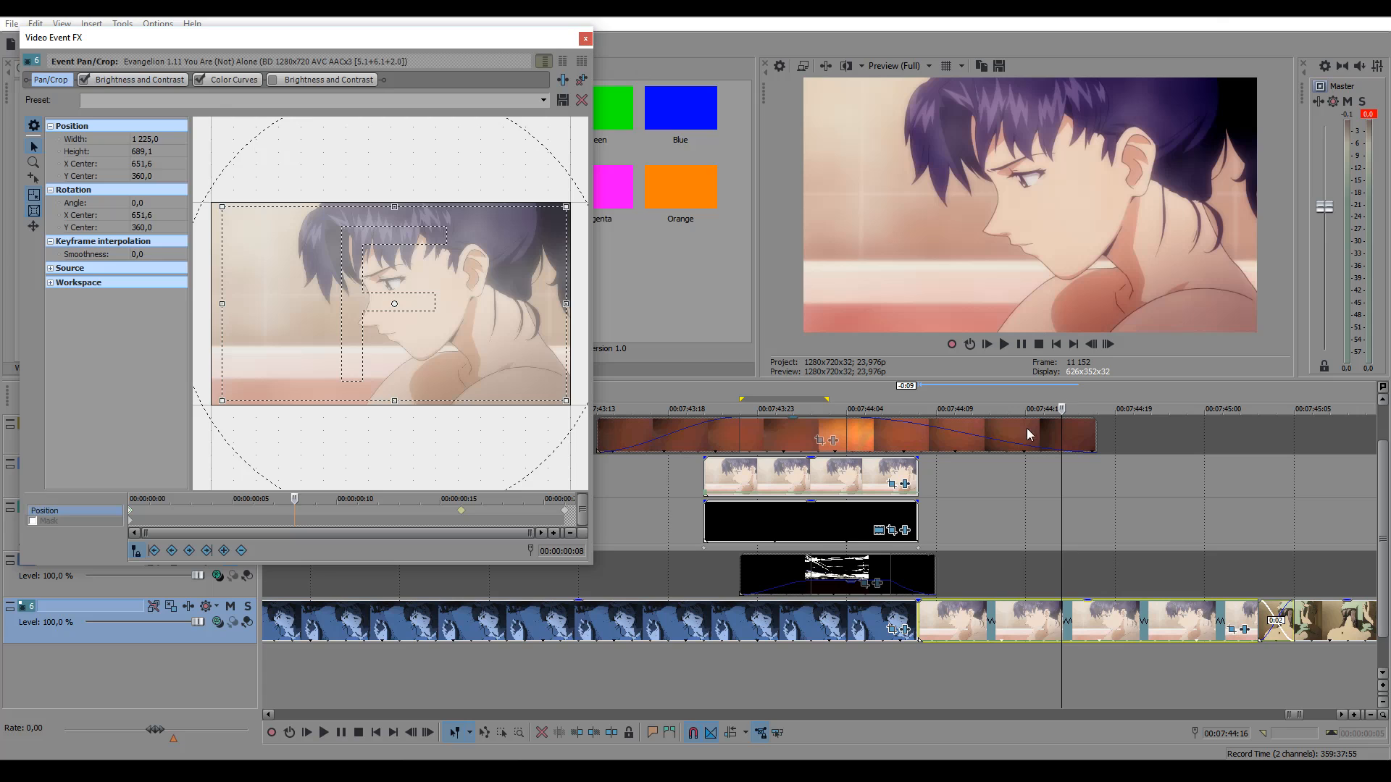
# Set the time selection from 00:07:43:14 to 00:07:44:19 and play the color-corrected transition.
pyautogui.moveTo(740, 673); pyautogui.dragTo(989, 674)
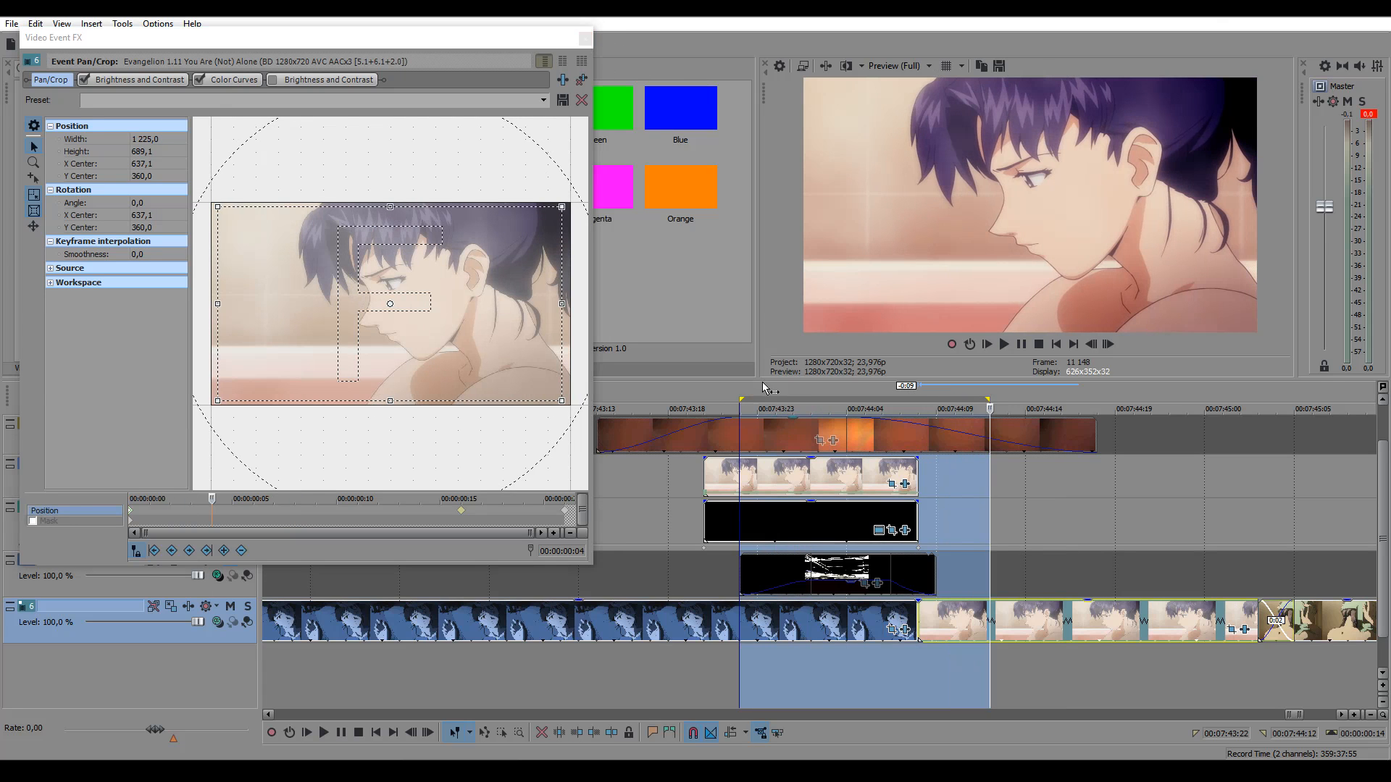
pyautogui.moveTo(759, 397); pyautogui.dragTo(936, 395)
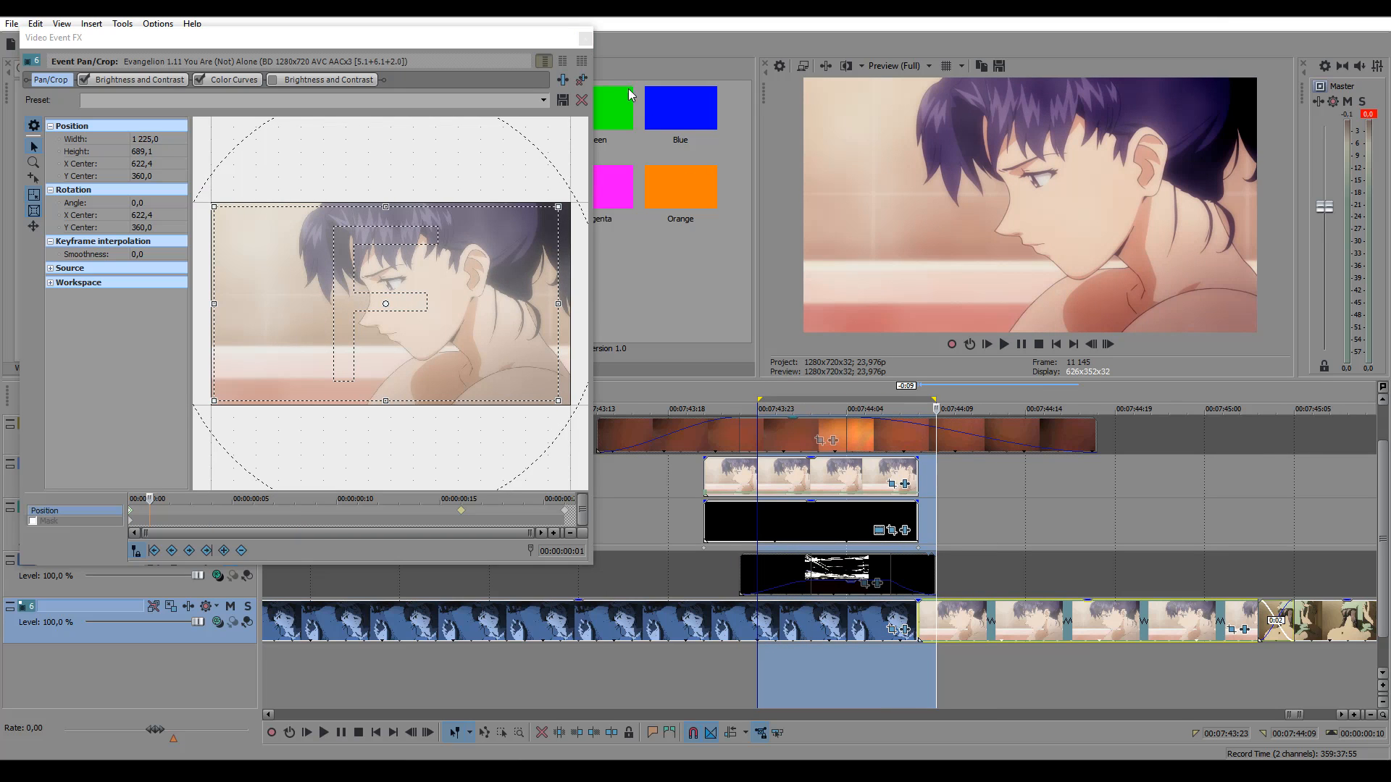
pyautogui.click(586, 37)
pyautogui.moveTo(597, 398); pyautogui.dragTo(1114, 398)
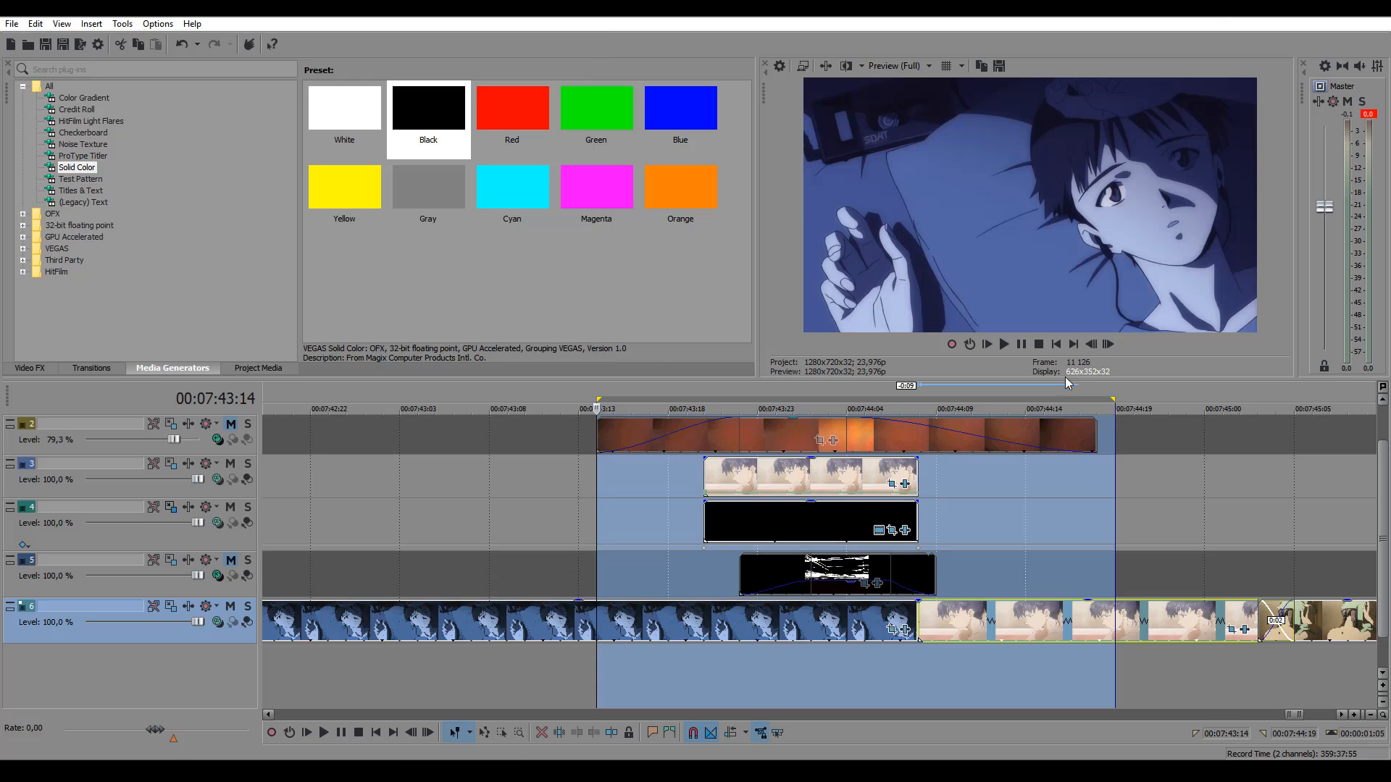
pyautogui.press('space')
pyautogui.press('space')
pyautogui.press('space')
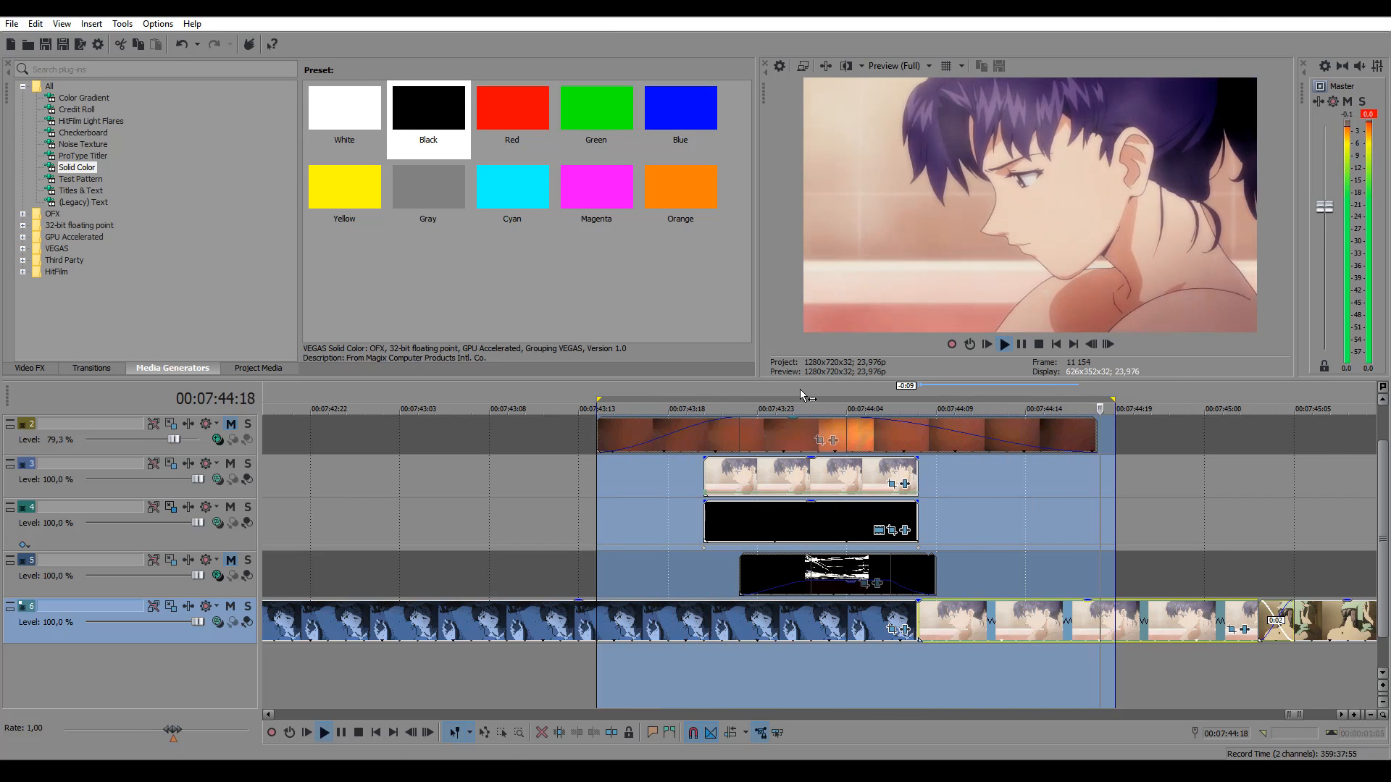
# Enable the second Brightness and Contrast effect on the masked clip on track 3.
pyautogui.click(806, 395)
pyautogui.click(865, 479)
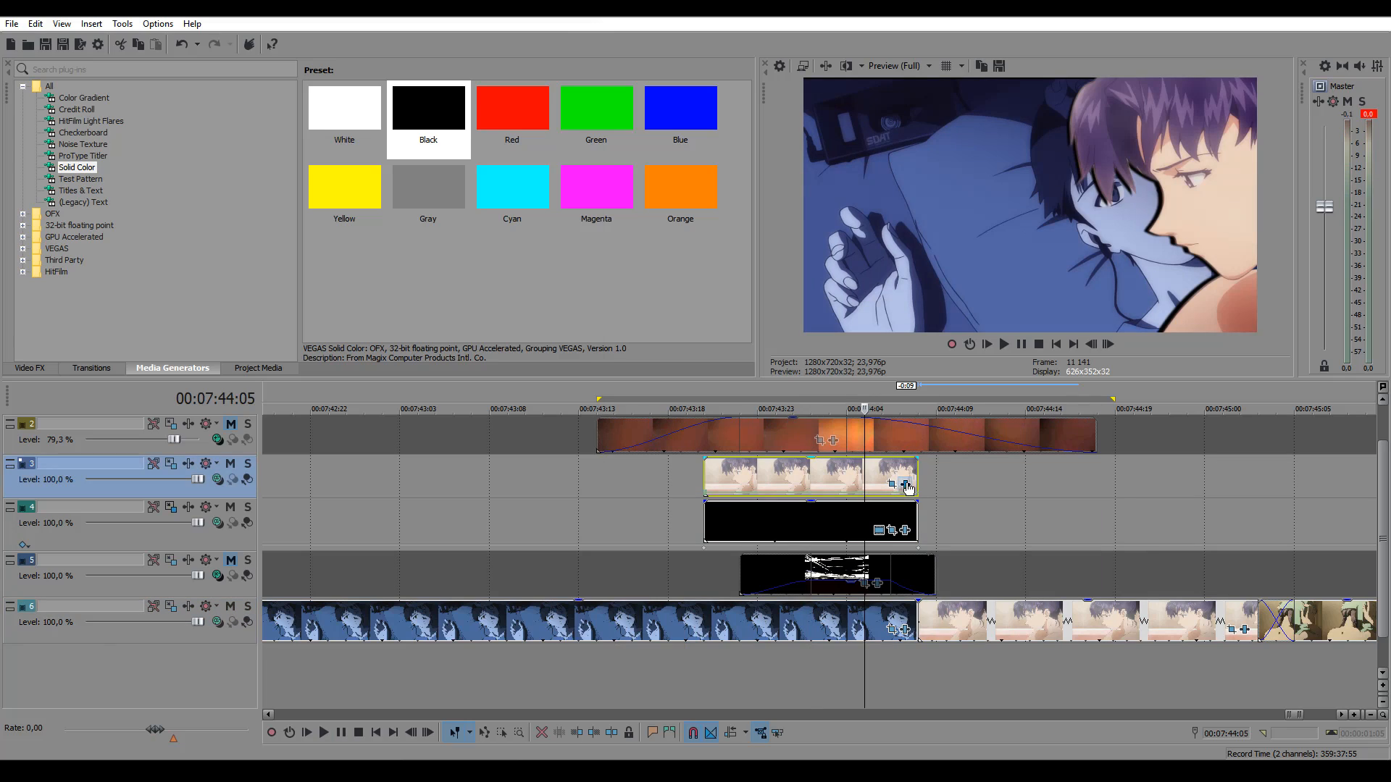
pyautogui.click(905, 484)
pyautogui.click(326, 83)
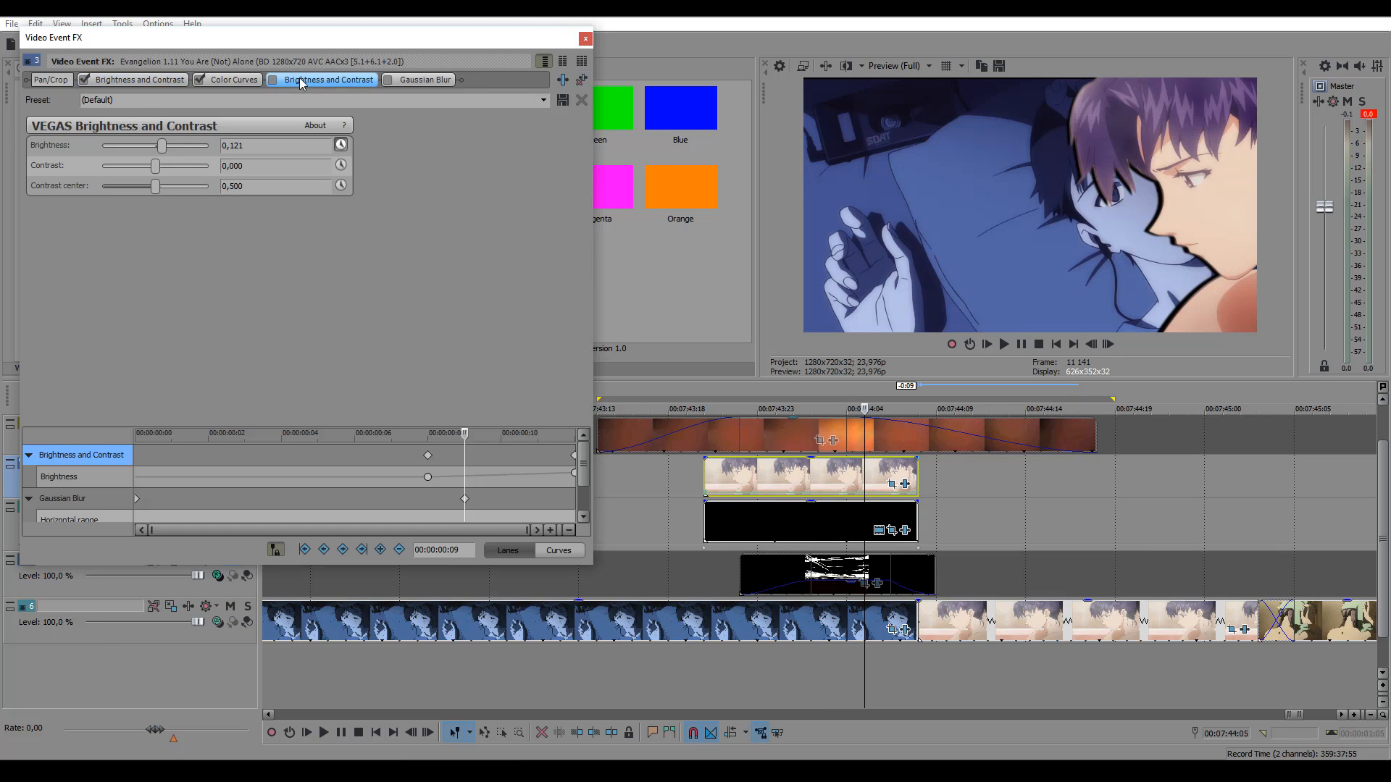
pyautogui.click(273, 80)
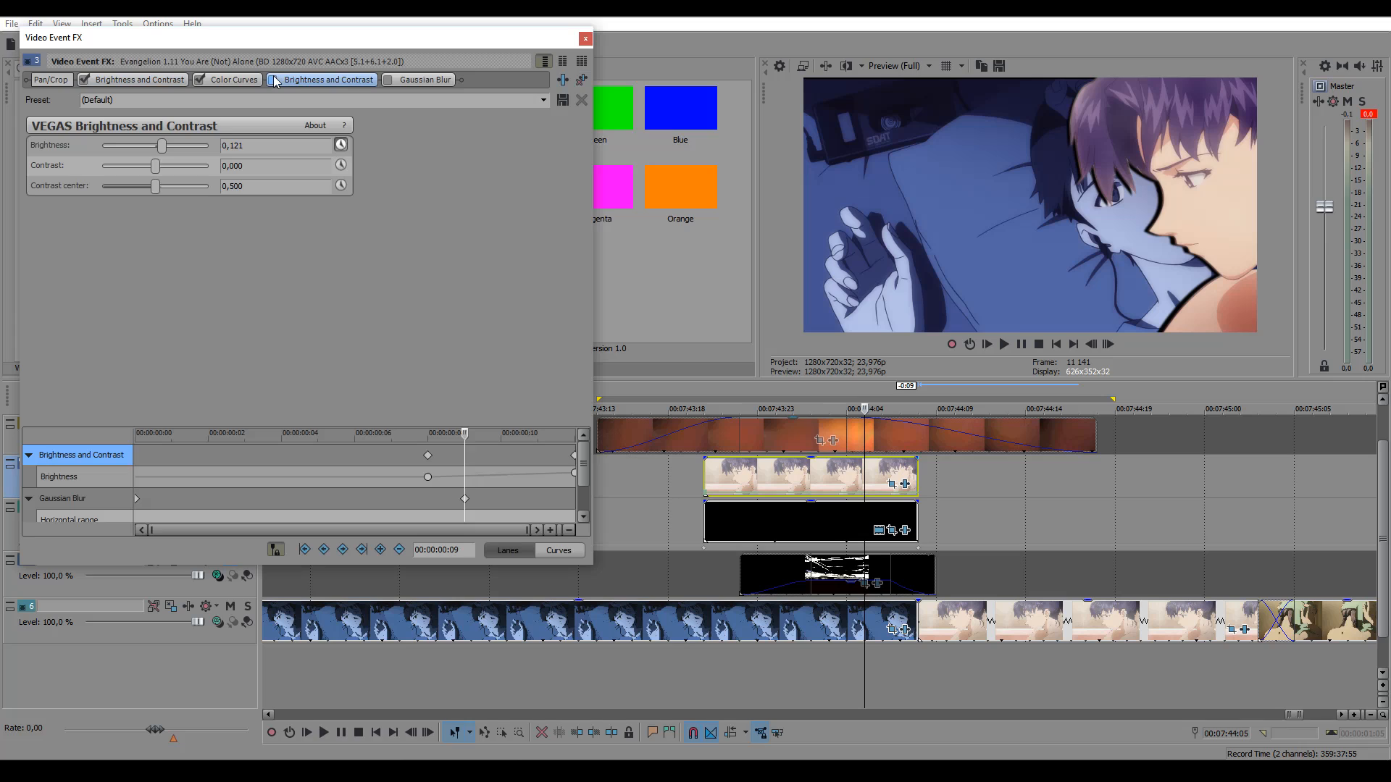
# Examine the masked clip's Brightness keyframes at 00:00:00:08 and 00:00:00:12.
pyautogui.click(427, 477)
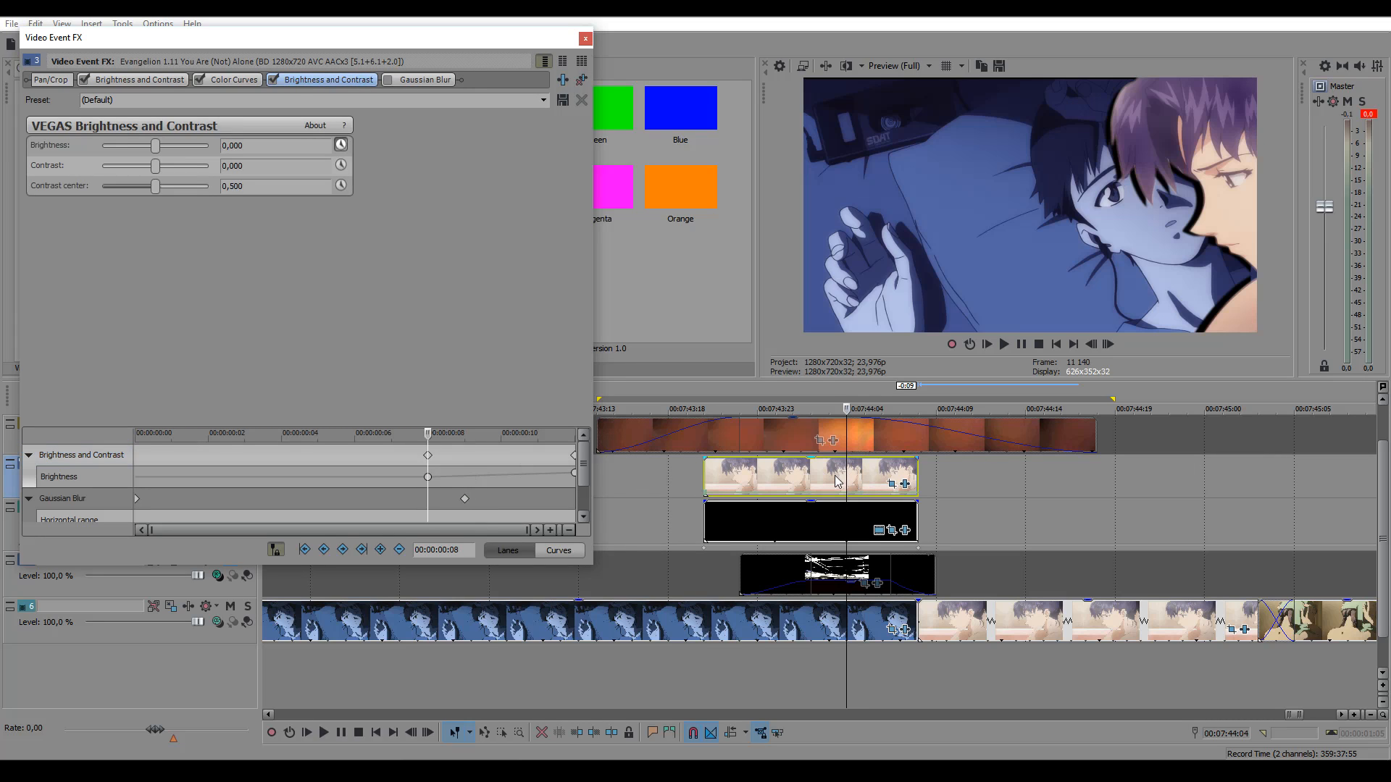
pyautogui.click(428, 455)
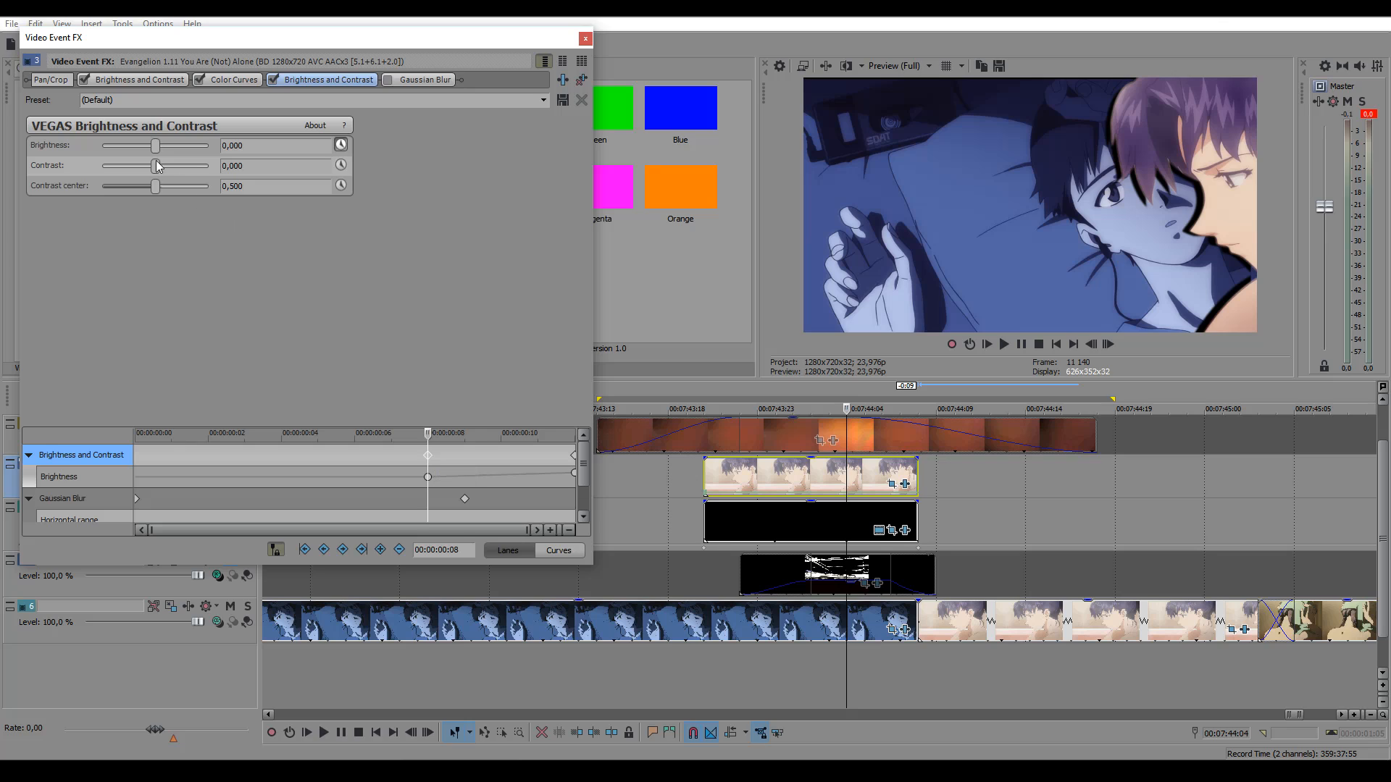
pyautogui.click(573, 458)
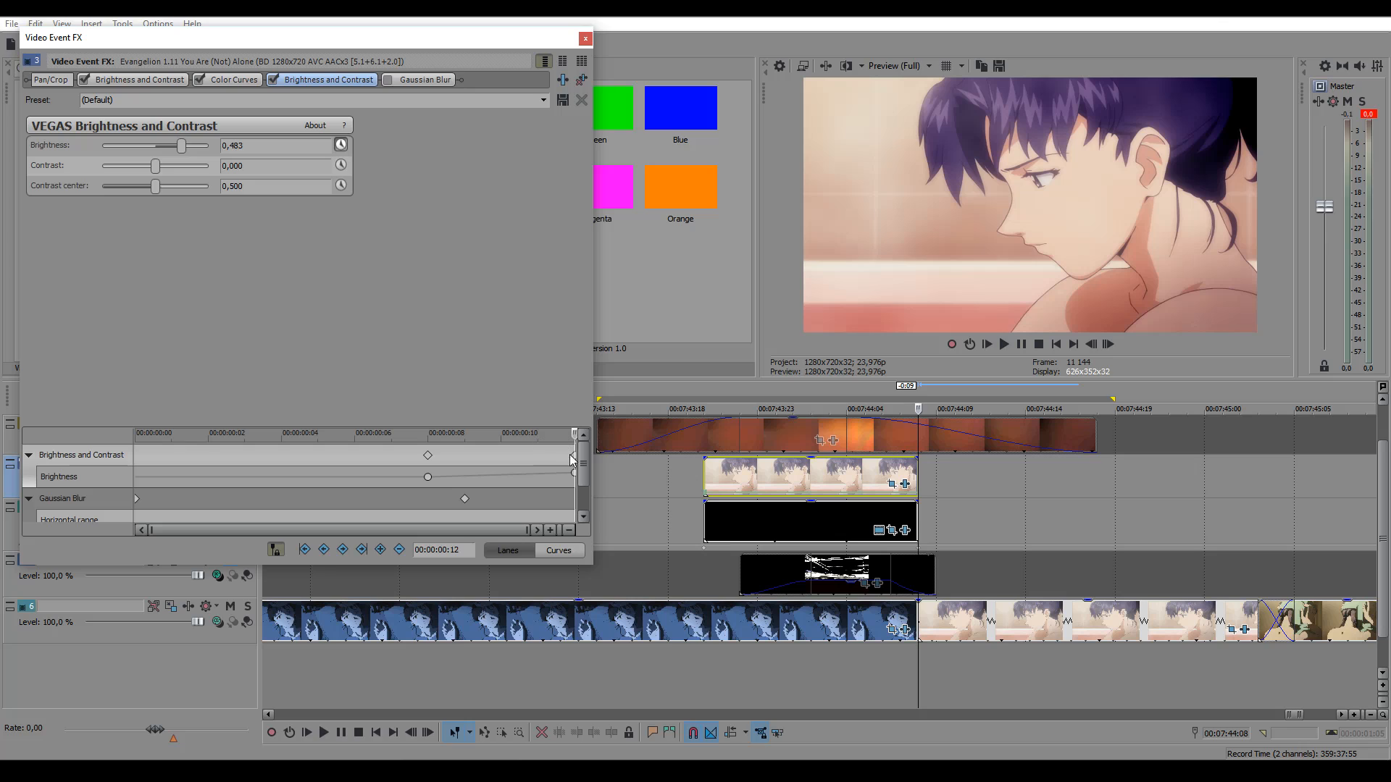
# Shift the masked clip's last Brightness keyframe one frame earlier to inspect the flash, and return it to the clip's end.
pyautogui.moveTo(572, 457); pyautogui.dragTo(546, 455)
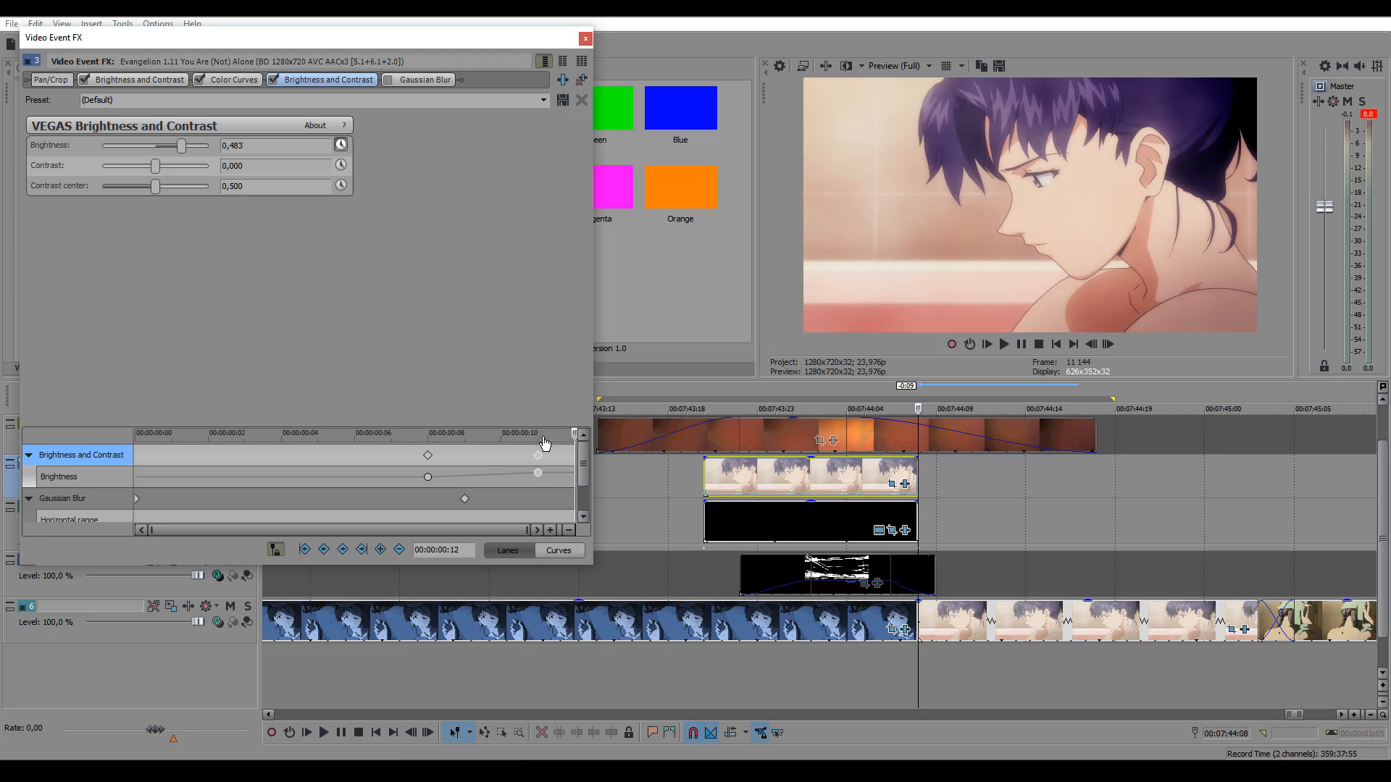
pyautogui.click(896, 475)
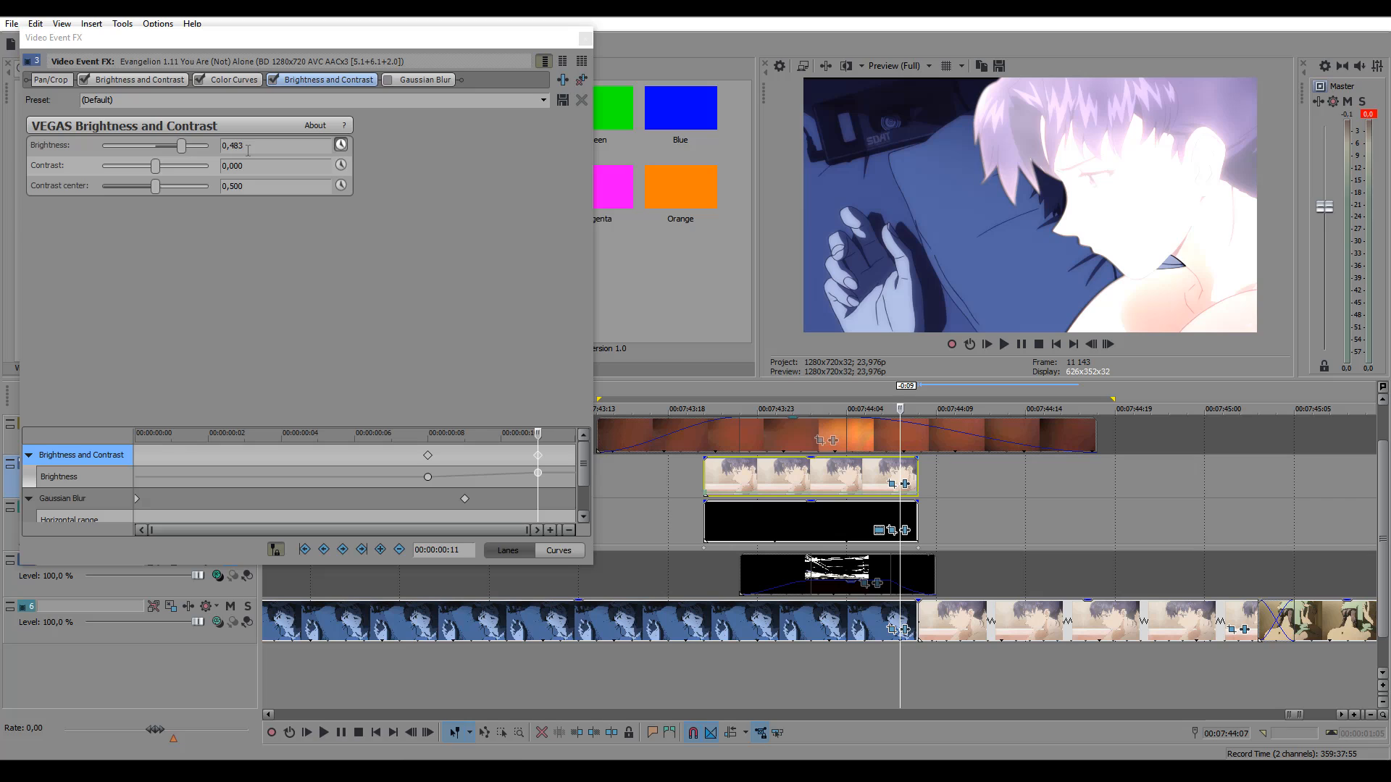
pyautogui.moveTo(254, 150); pyautogui.dragTo(220, 147)
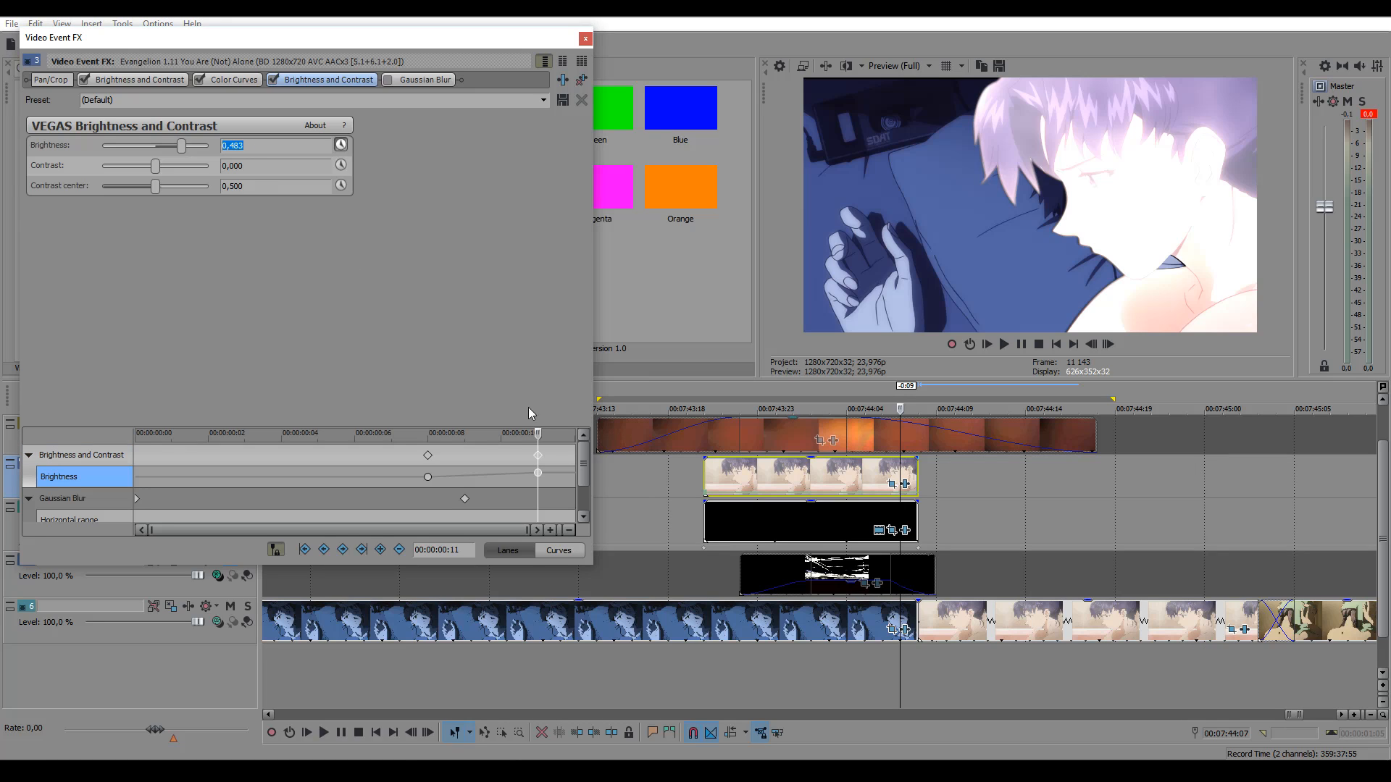
pyautogui.click(554, 463)
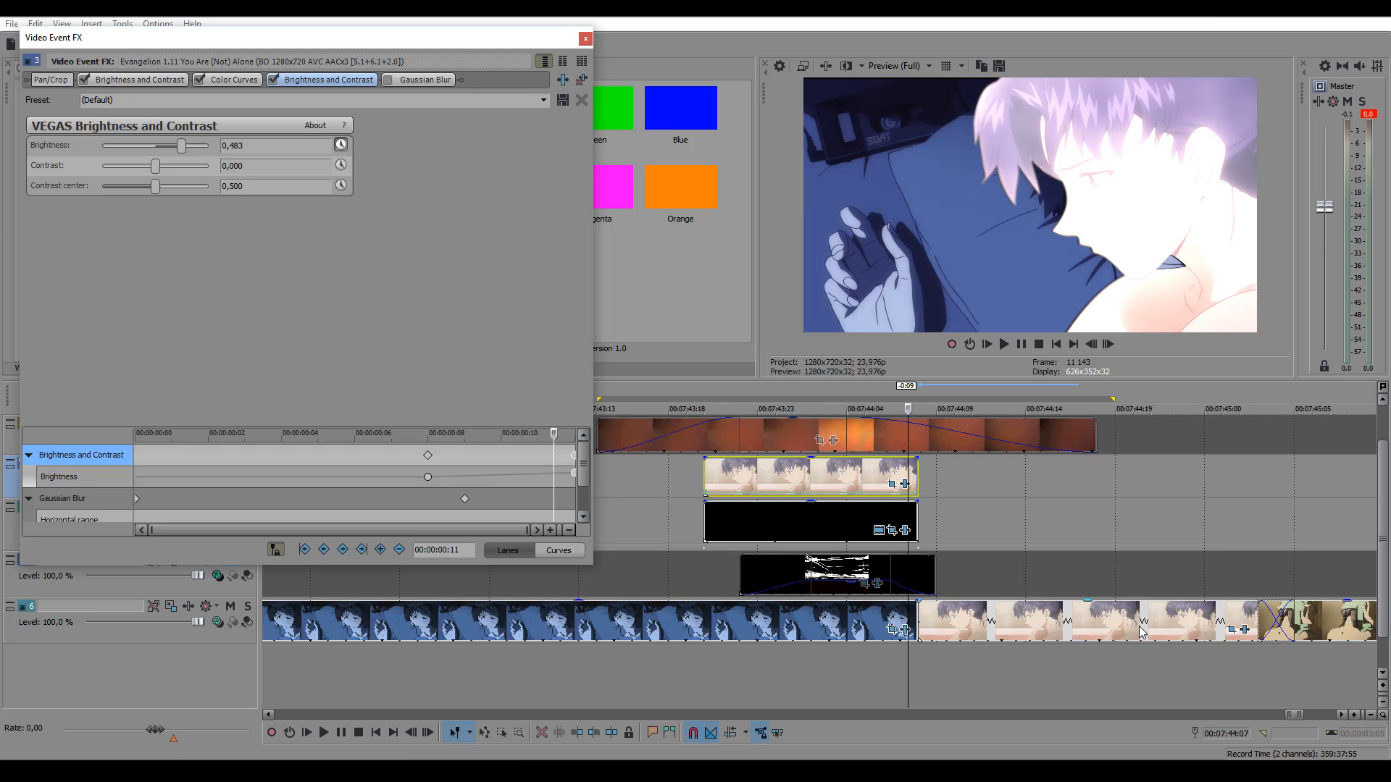
# Enable the second Brightness and Contrast effect on the bath scene clip on track 6.
pyautogui.click(1150, 622)
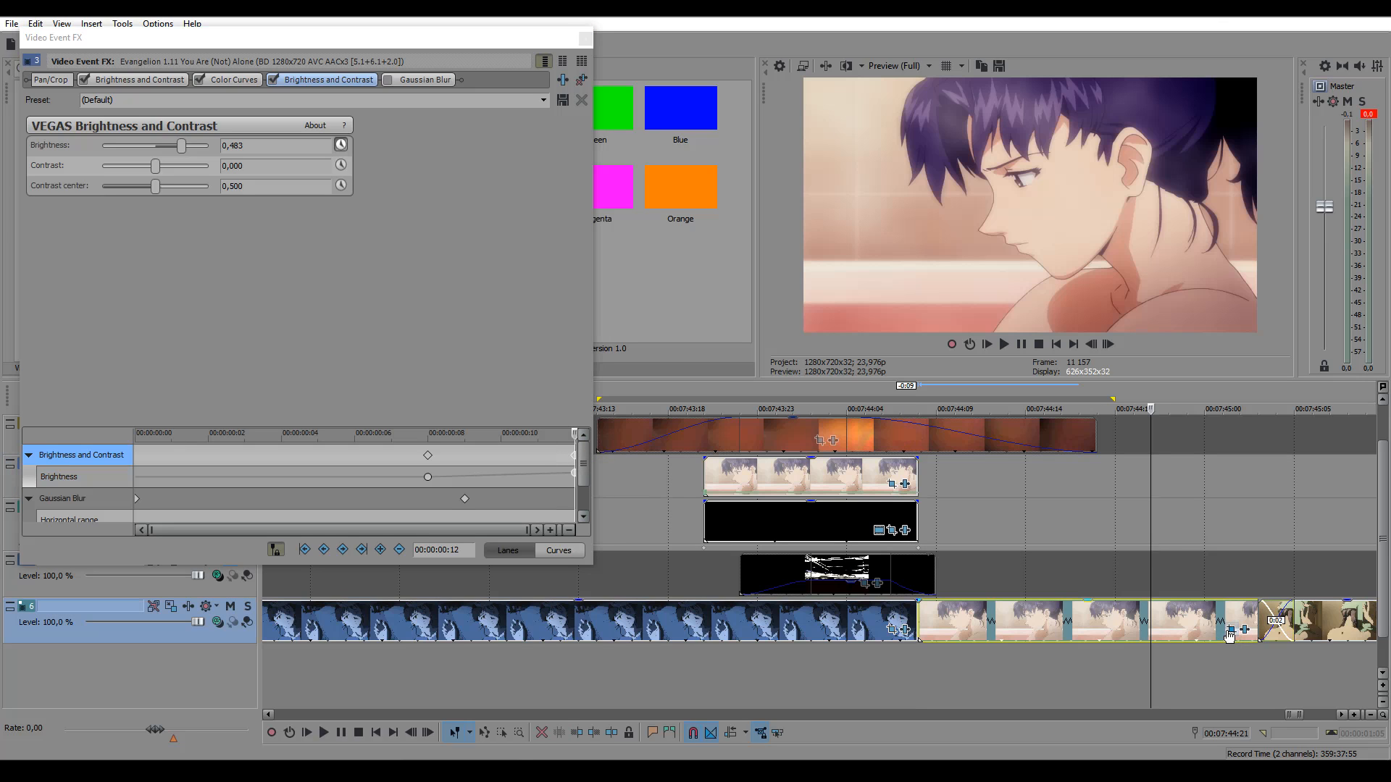
pyautogui.click(1096, 628)
pyautogui.click(1237, 632)
pyautogui.click(274, 79)
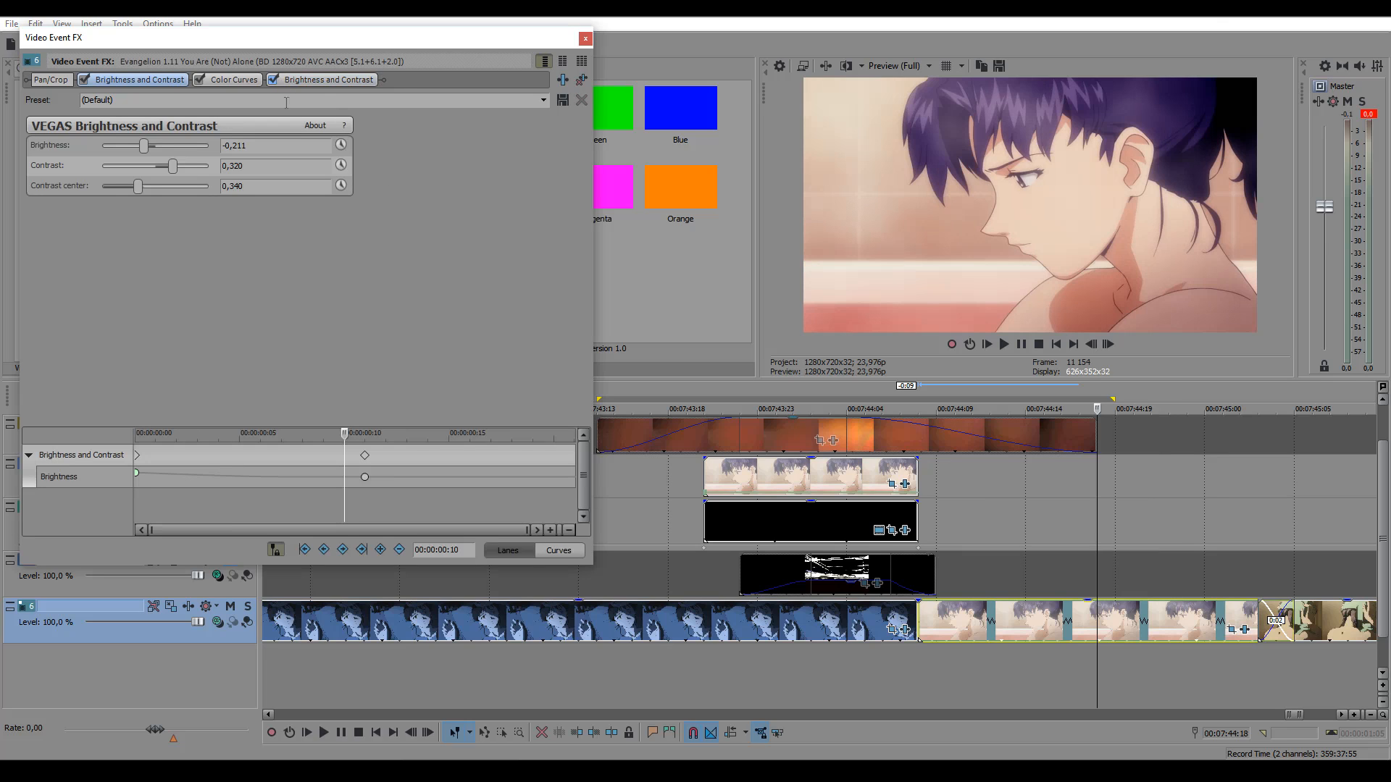
# Examine the bath scene clip's Brightness keyframes at 00:00:00:00 and 00:00:00:11, including the first keyframe's fade type.
pyautogui.click(145, 453)
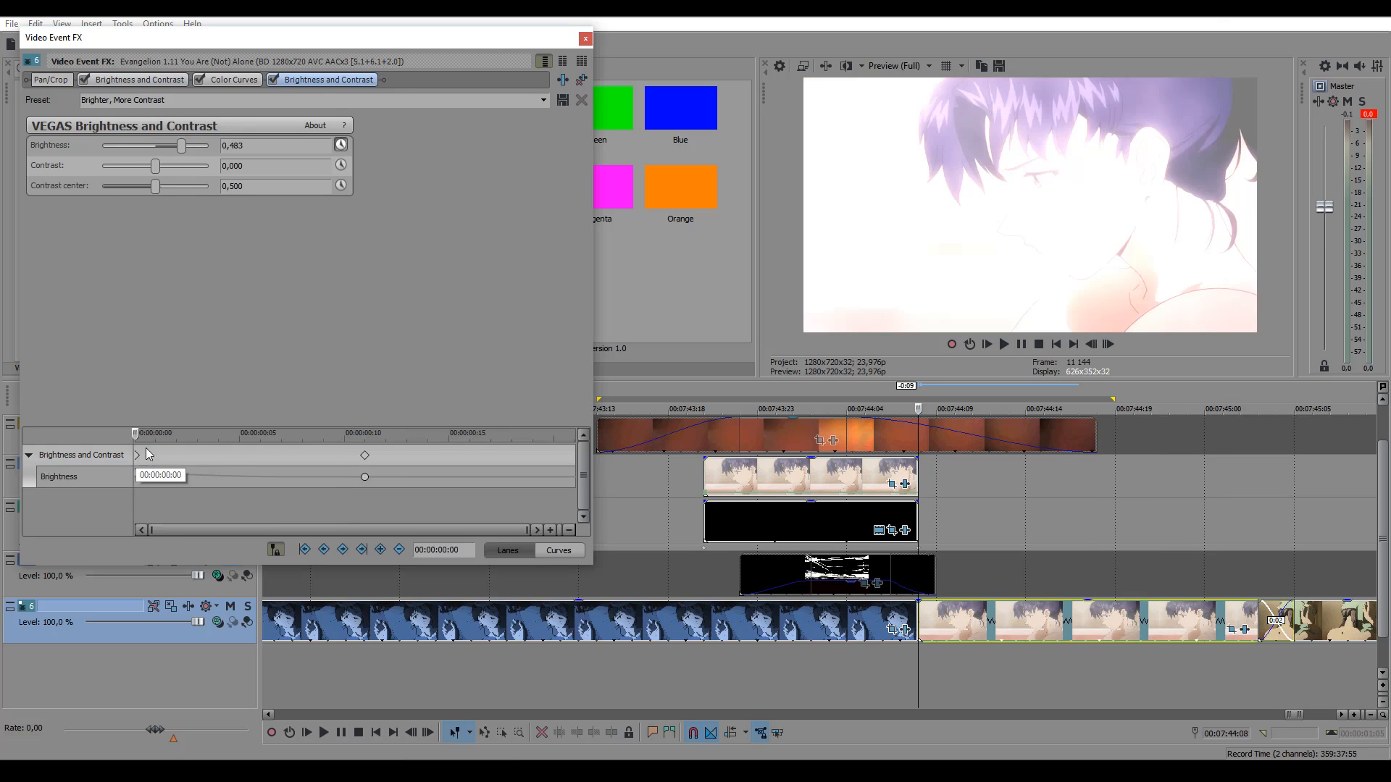
pyautogui.click(252, 145)
pyautogui.click(1079, 623)
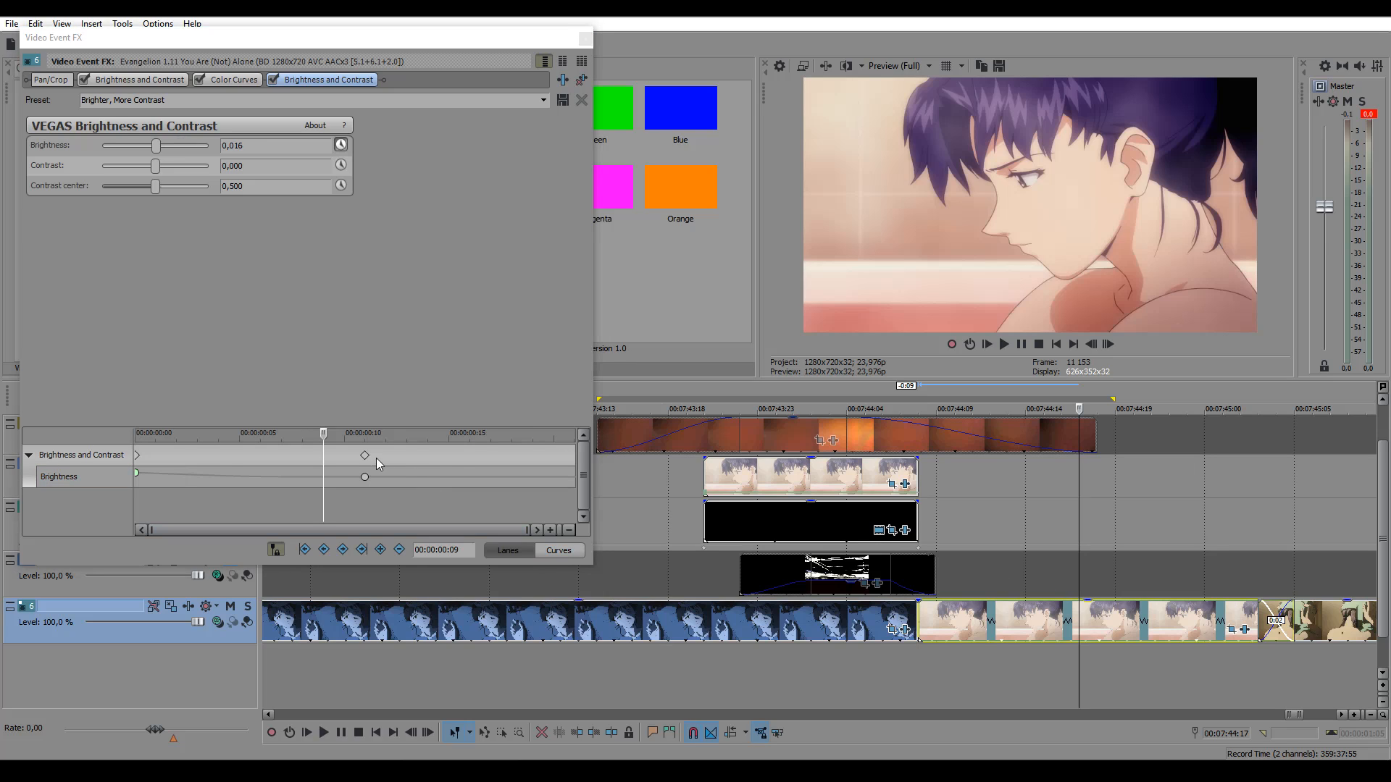
pyautogui.click(365, 456)
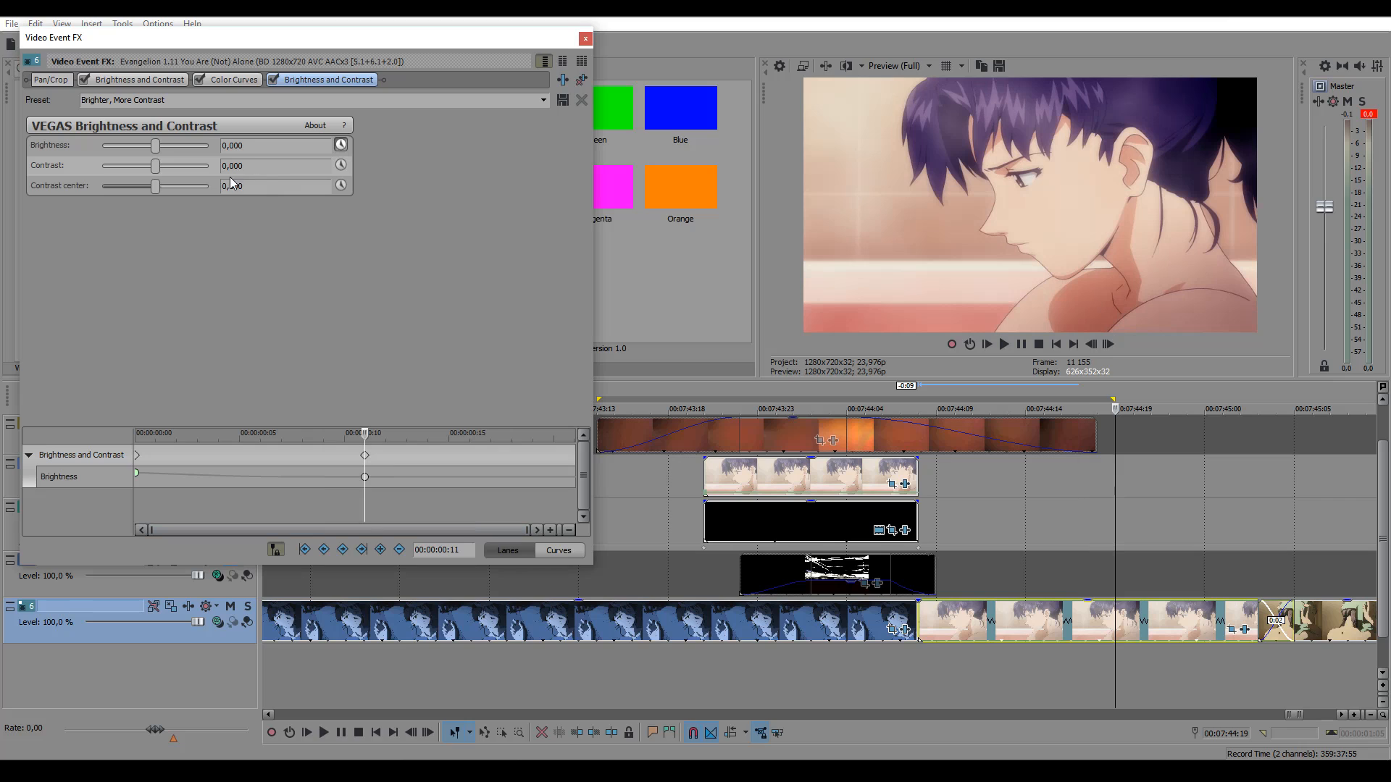
pyautogui.rightClick(134, 474)
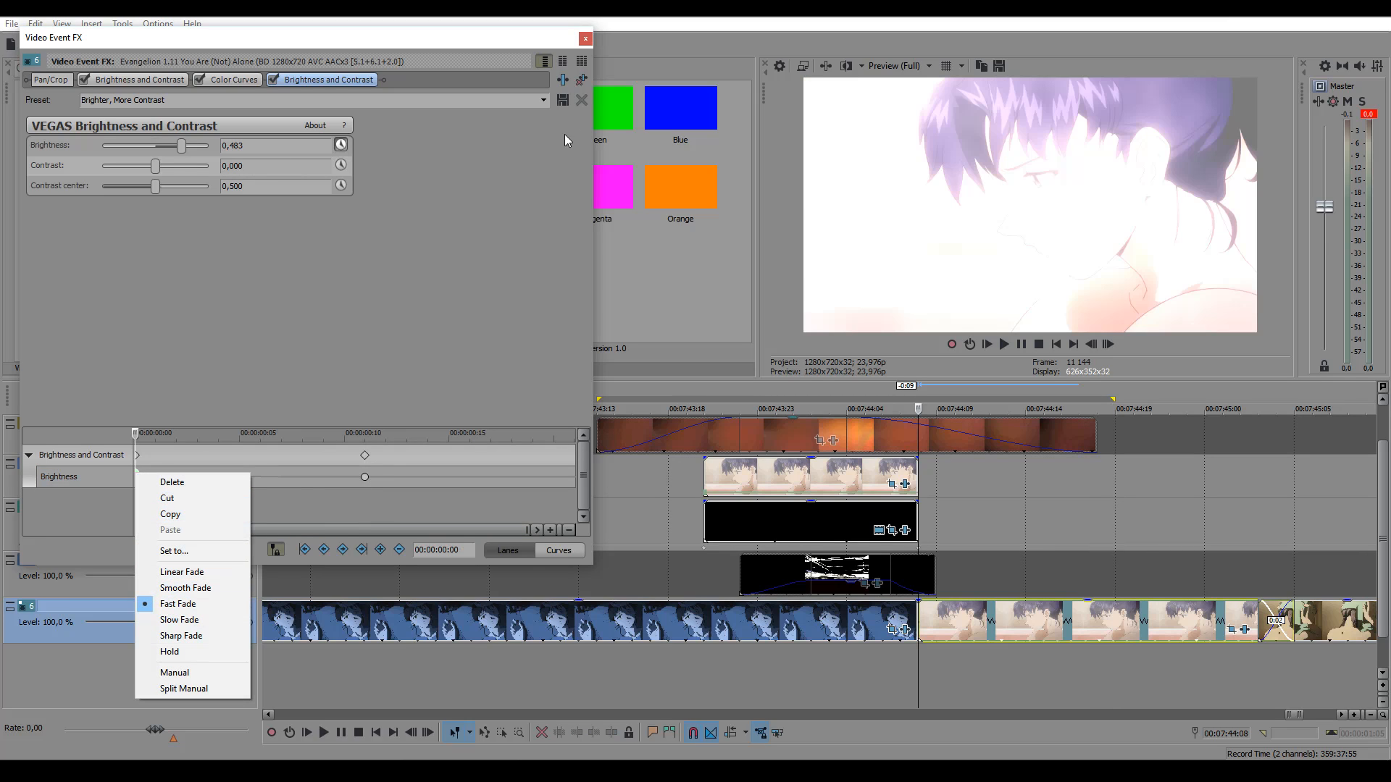
pyautogui.click(584, 39)
# Set the time selection from 00:07:43:11 to 00:07:45:02 and play the transition with the brightness flash.
pyautogui.moveTo(901, 398); pyautogui.dragTo(1001, 433)
pyautogui.moveTo(543, 402); pyautogui.dragTo(1239, 423)
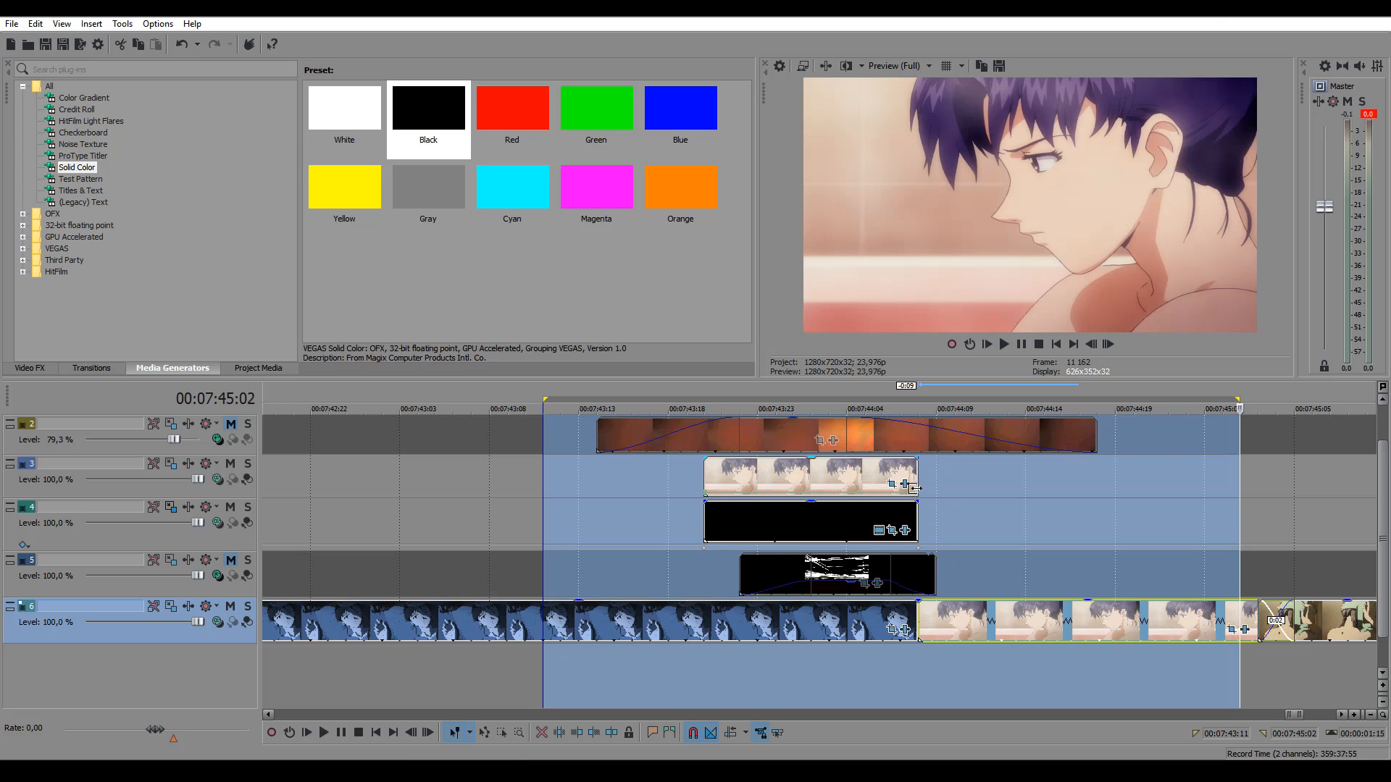
pyautogui.press('space')
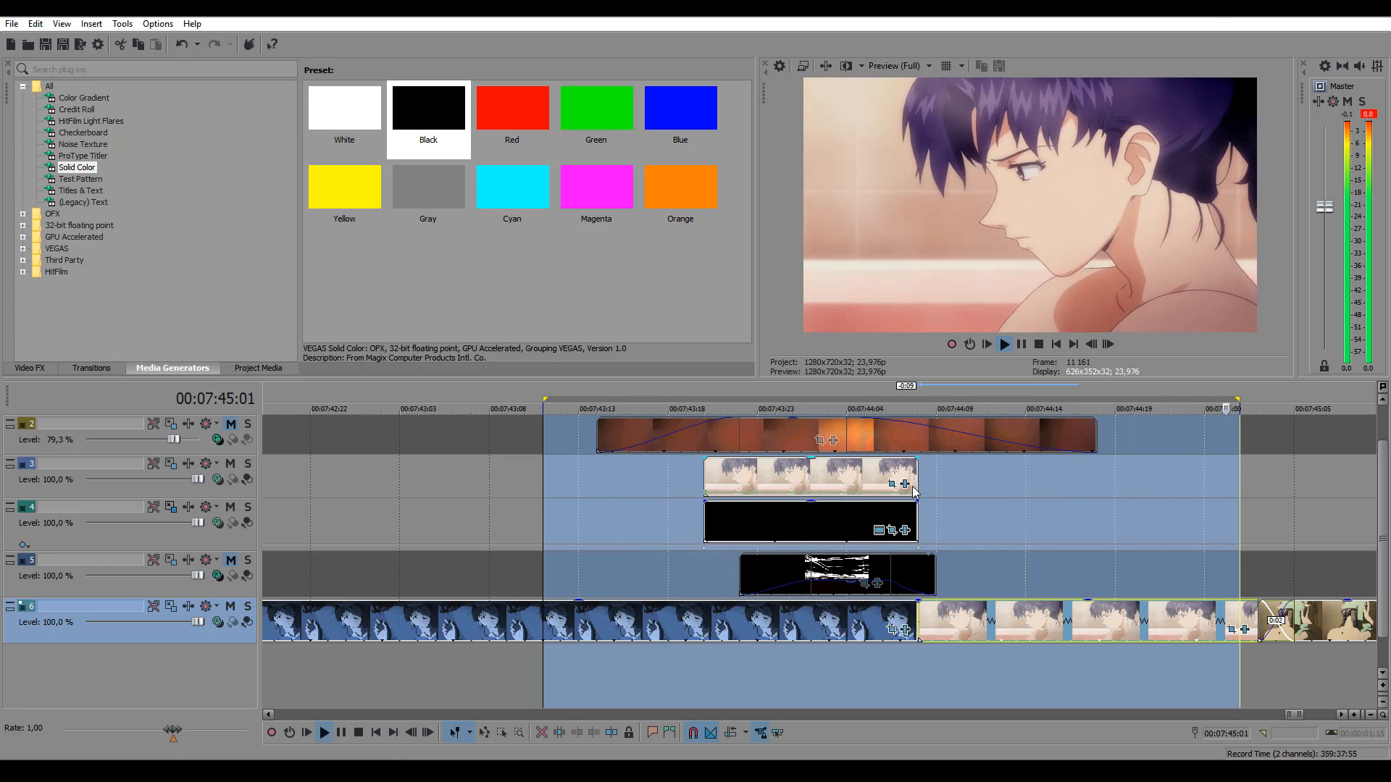
pyautogui.press('space')
pyautogui.press('space')
pyautogui.press('space')
# Unmute track 2 with the orange overlay and track 5 with the black-and-white texture overlay.
pyautogui.click(949, 516)
pyautogui.moveTo(830, 405); pyautogui.dragTo(969, 411)
pyautogui.scroll(-2, 862, 510)
pyautogui.press('alt')
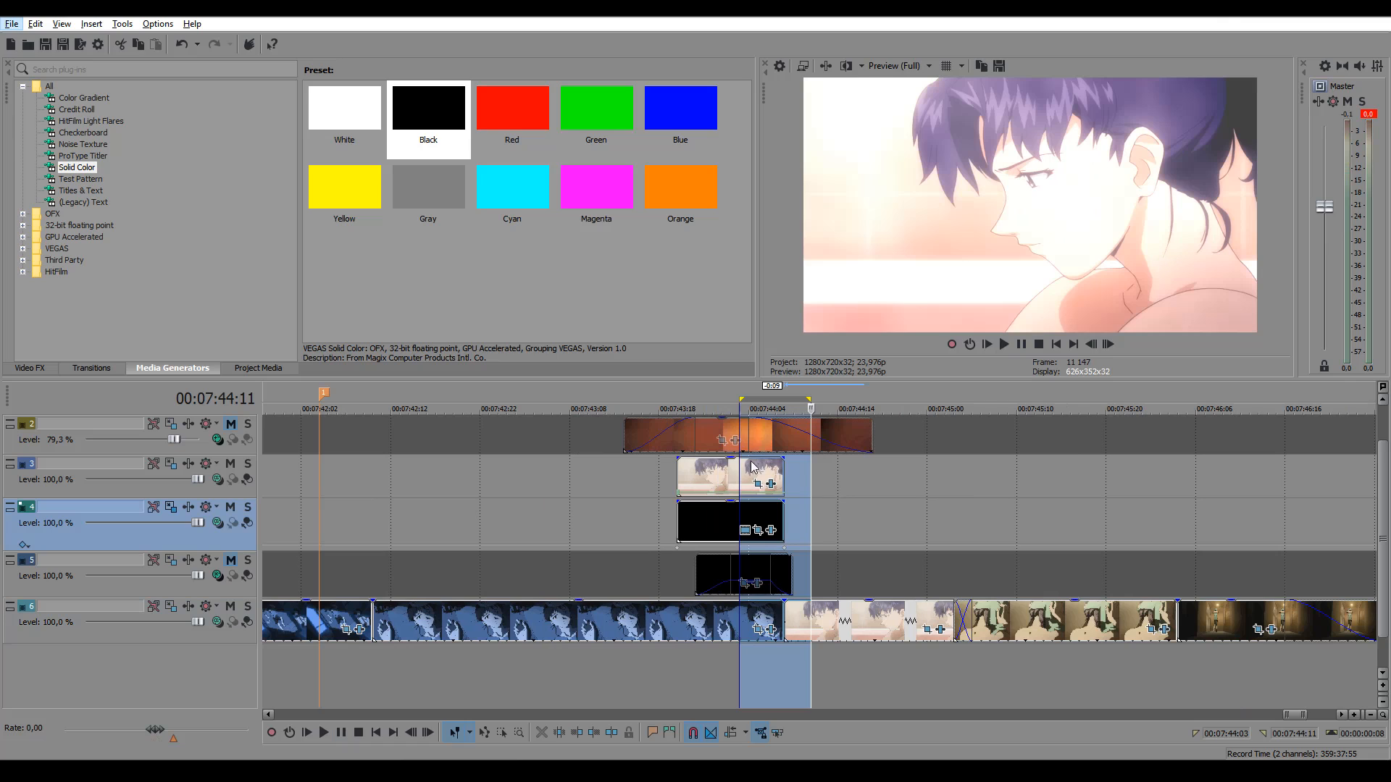
pyautogui.click(732, 442)
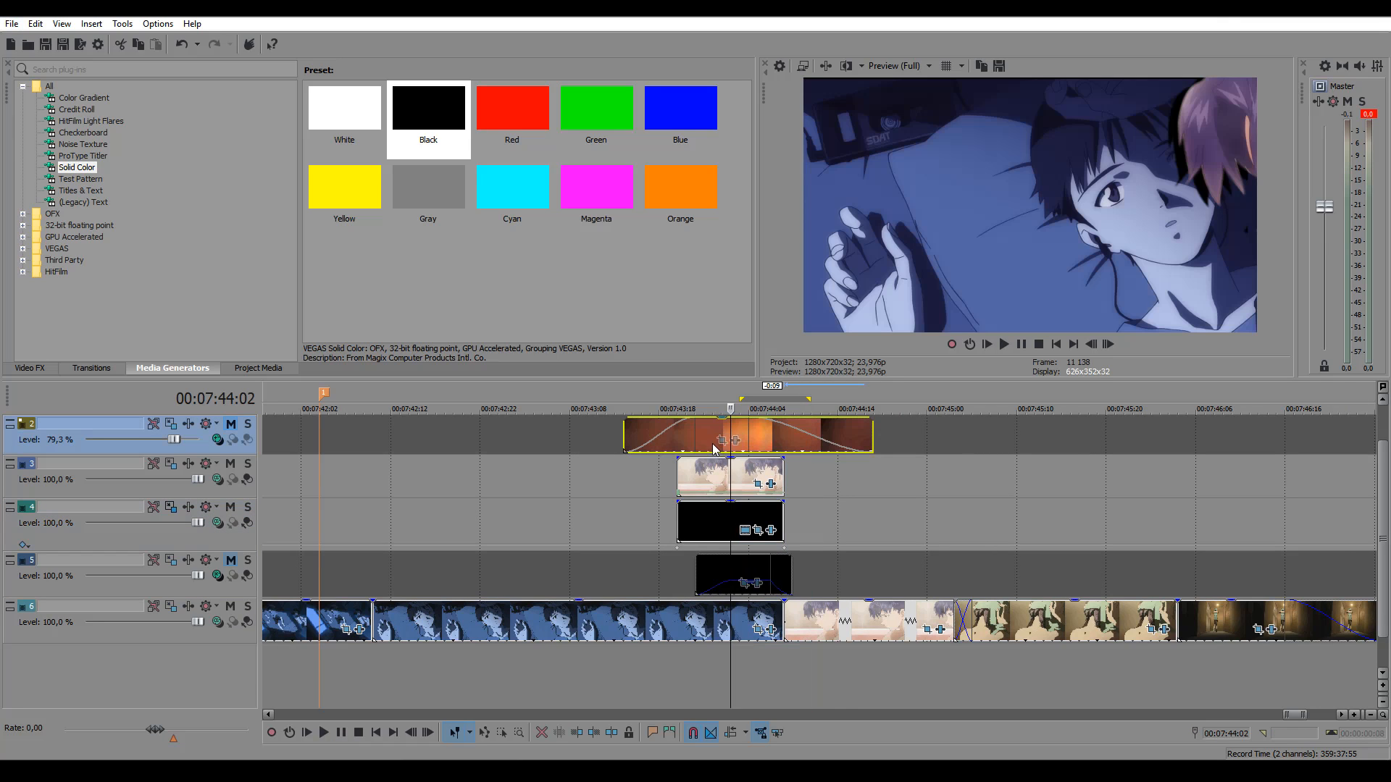
pyautogui.click(231, 425)
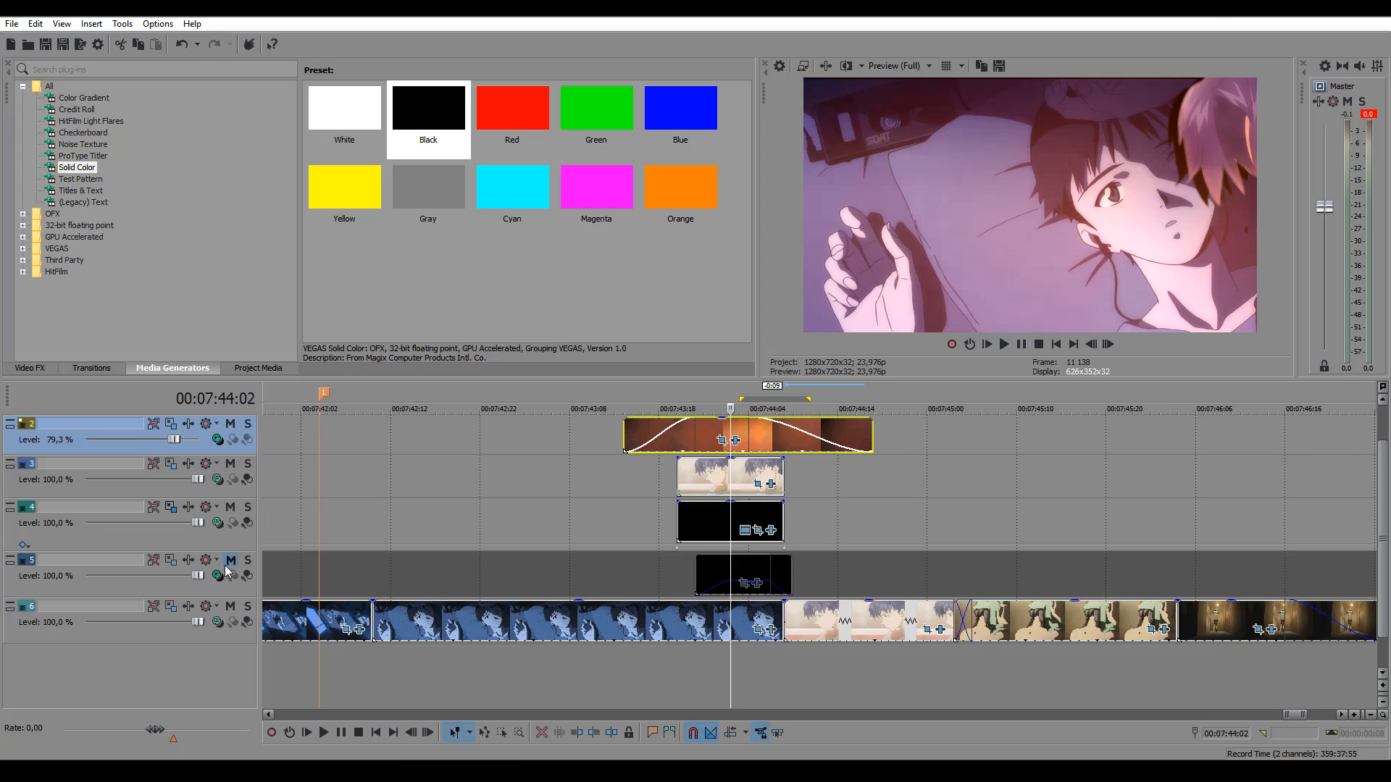
pyautogui.click(721, 489)
pyautogui.click(727, 612)
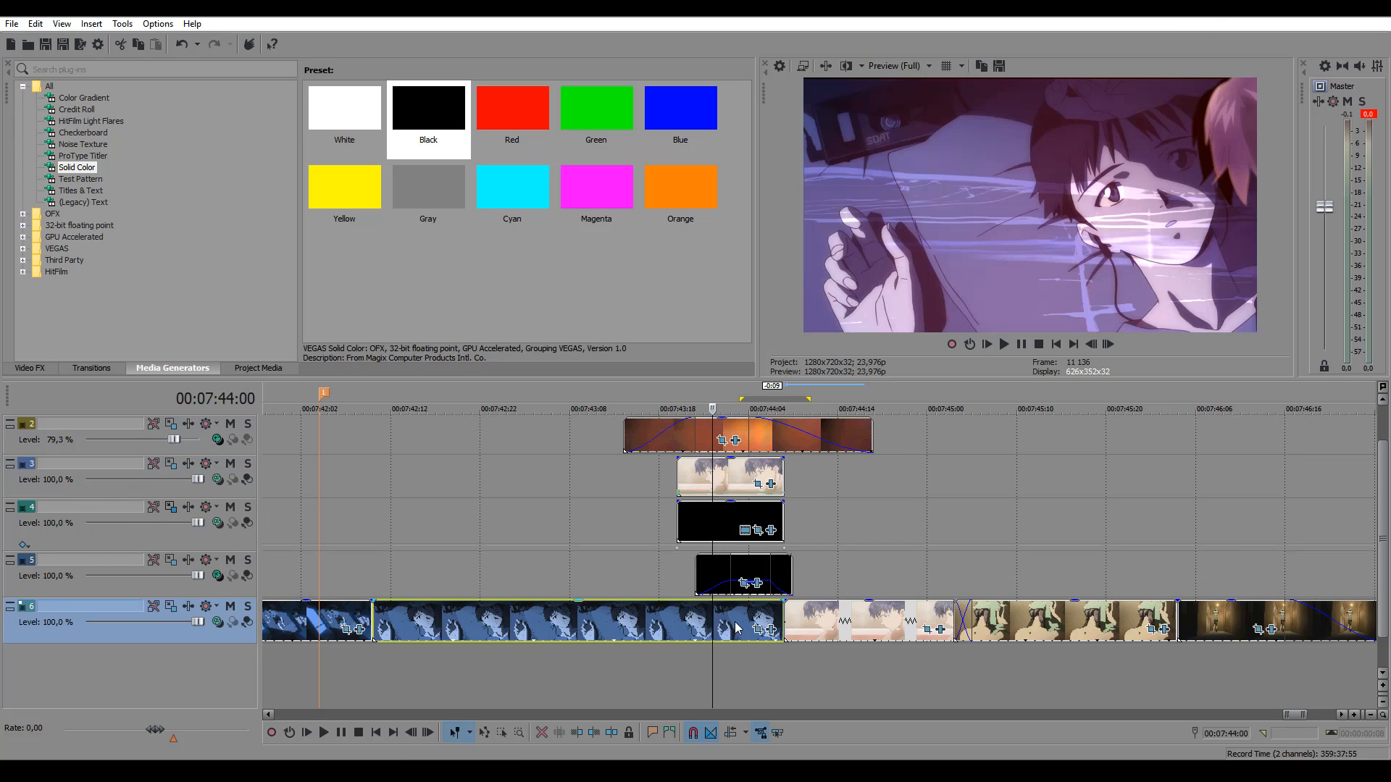
# Compare the orange overlay on track 2 with its Color Corrector (Secondary) effect switched off and on again.
pyautogui.scroll(2, 748, 598)
pyautogui.click(821, 432)
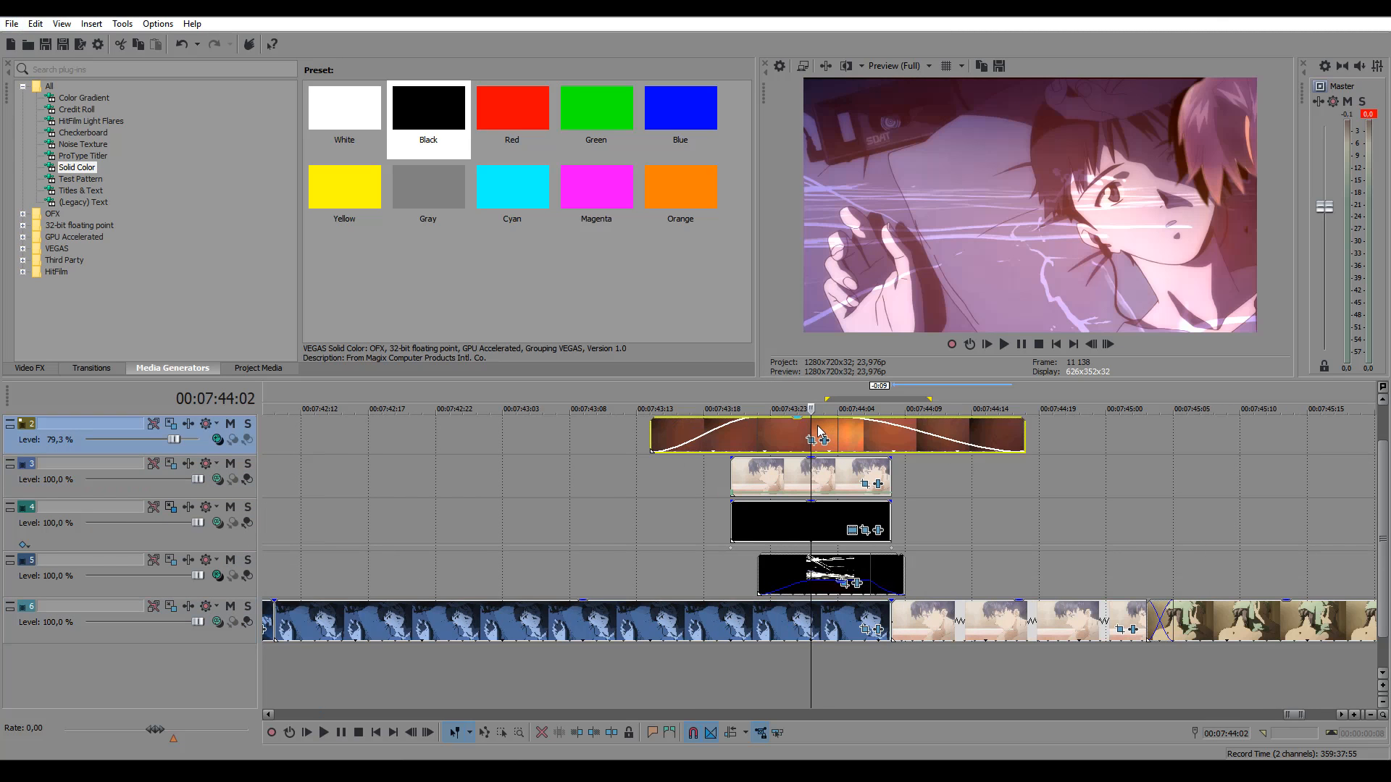
pyautogui.click(825, 439)
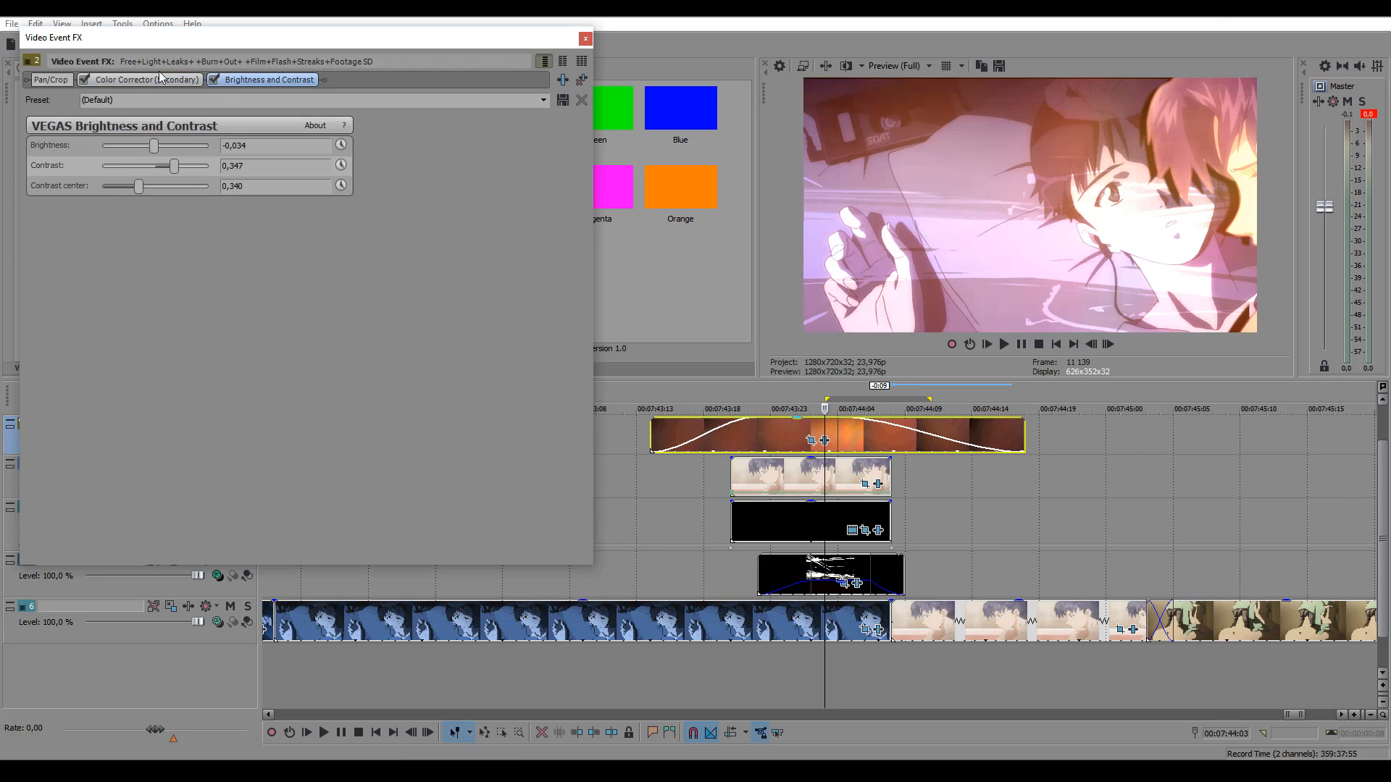
pyautogui.click(84, 79)
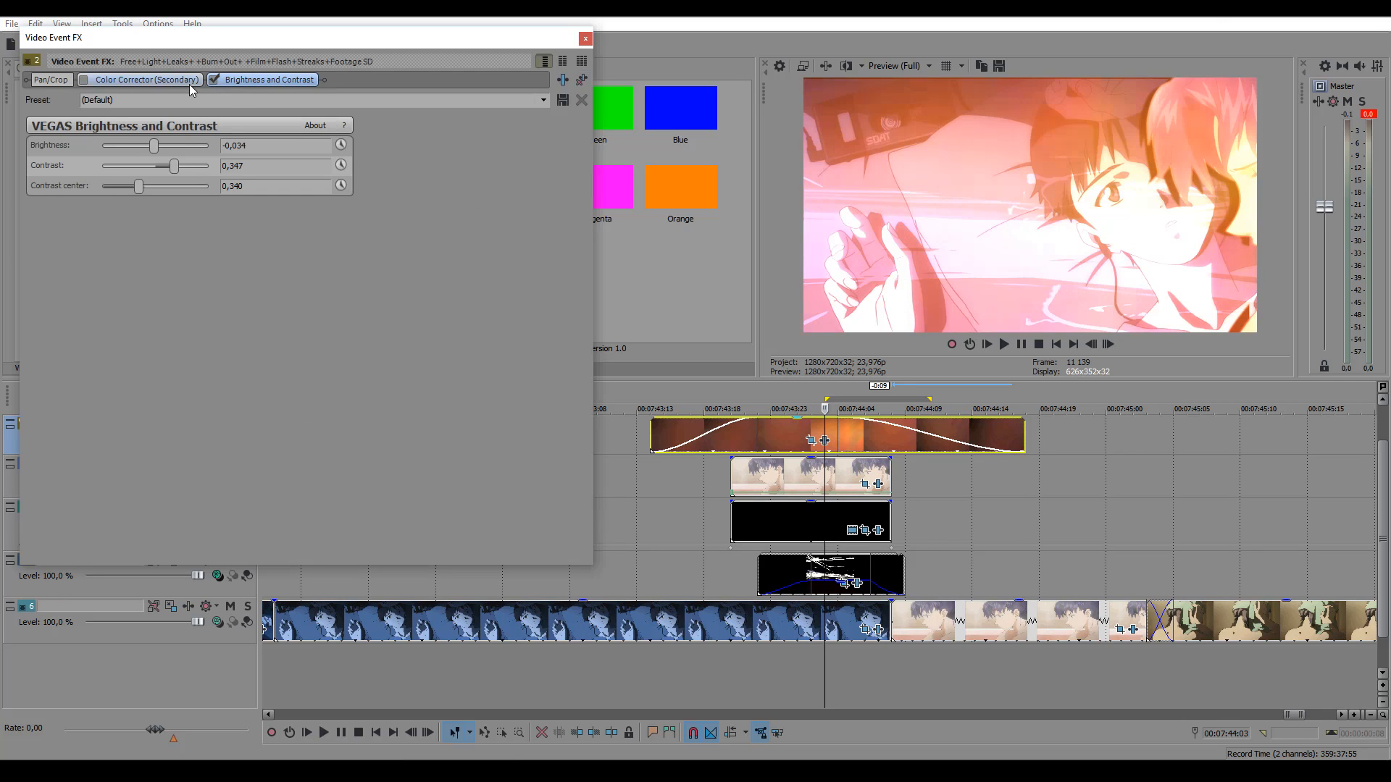
pyautogui.click(84, 80)
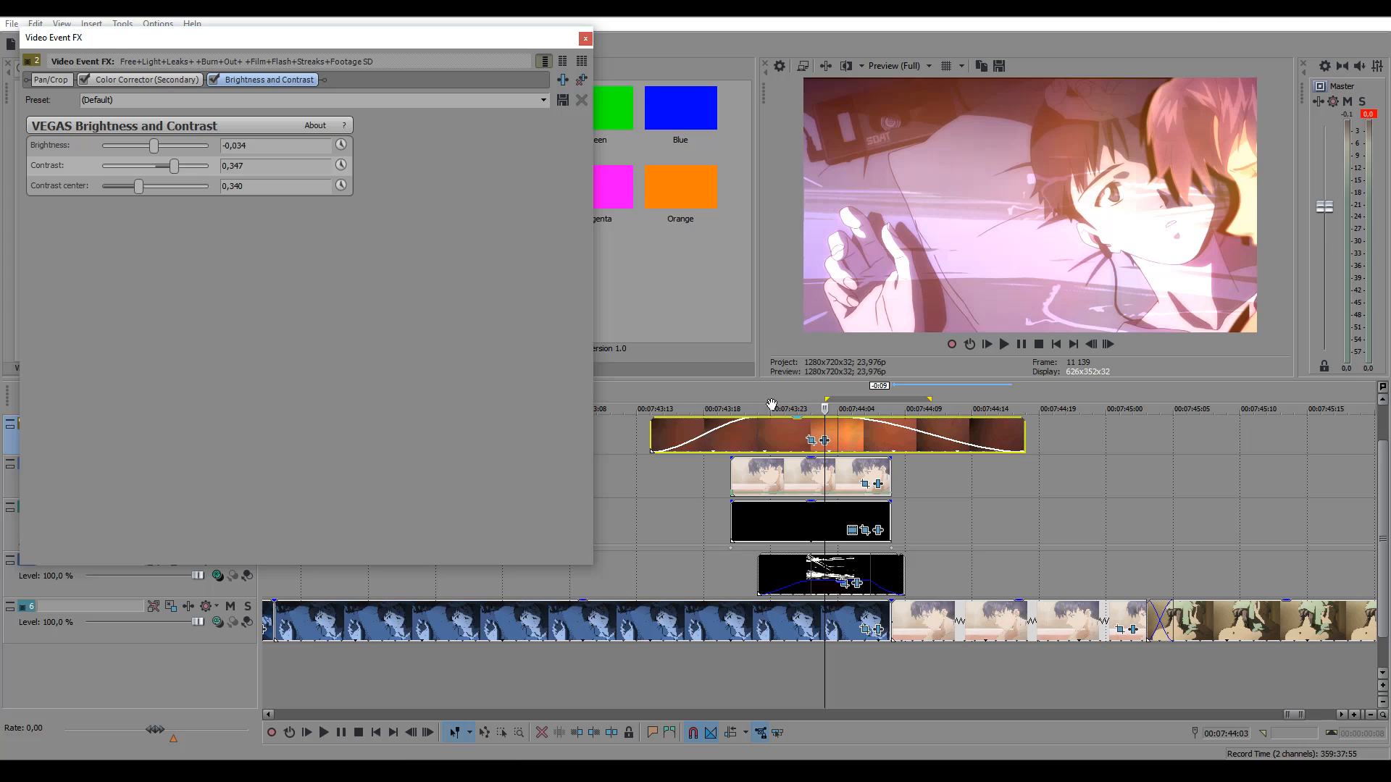
pyautogui.click(584, 39)
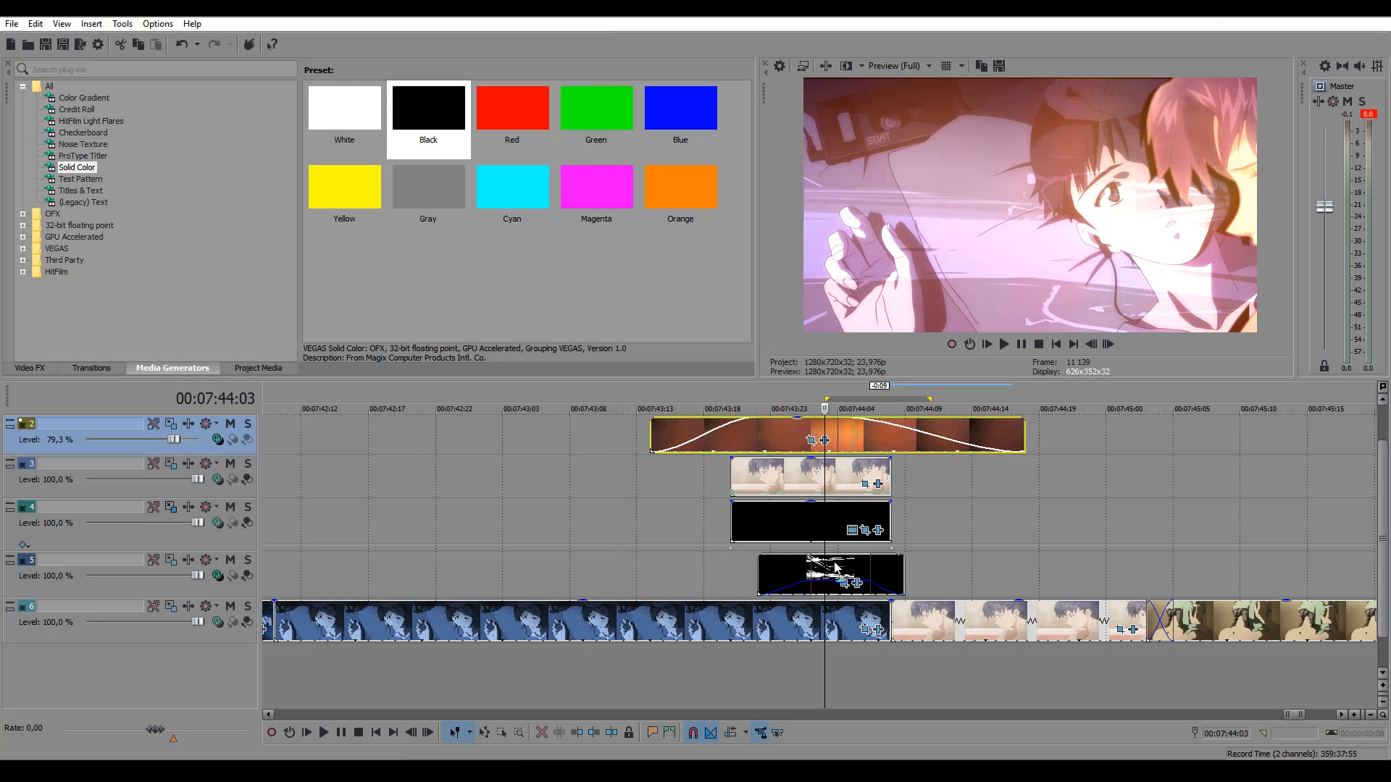
# Examine the orange overlay's Color Corrector (Secondary) settings and preview frames where the overlays cover the transition.
pyautogui.click(825, 441)
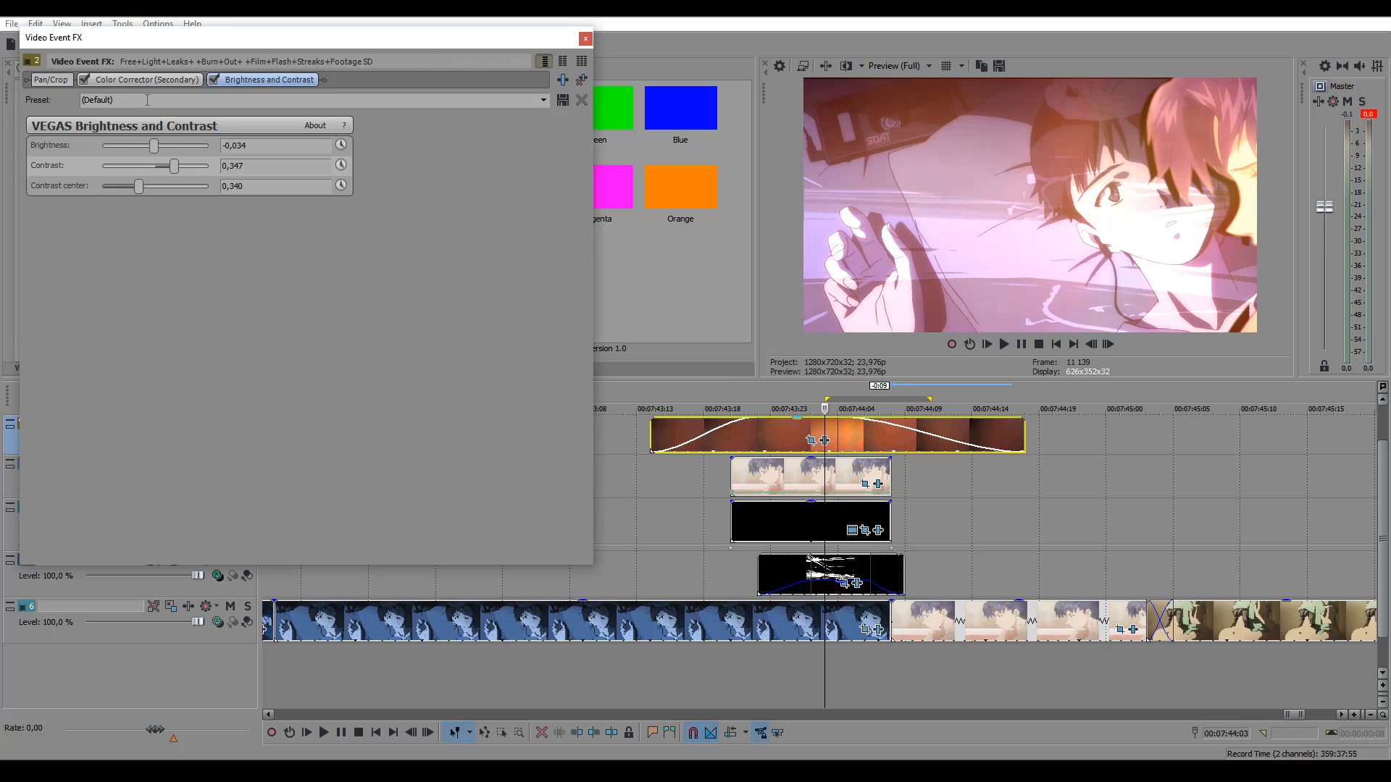
pyautogui.click(137, 80)
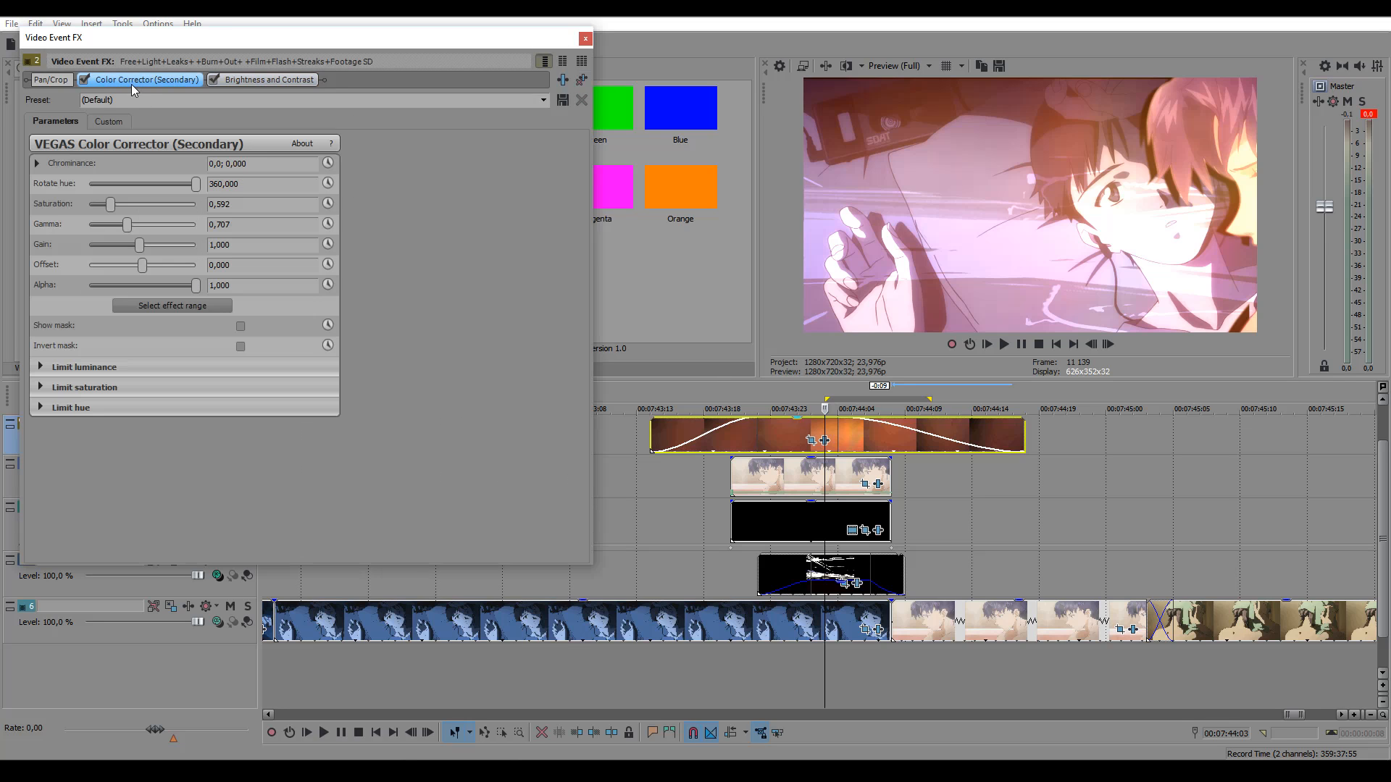
pyautogui.click(586, 39)
pyautogui.click(793, 433)
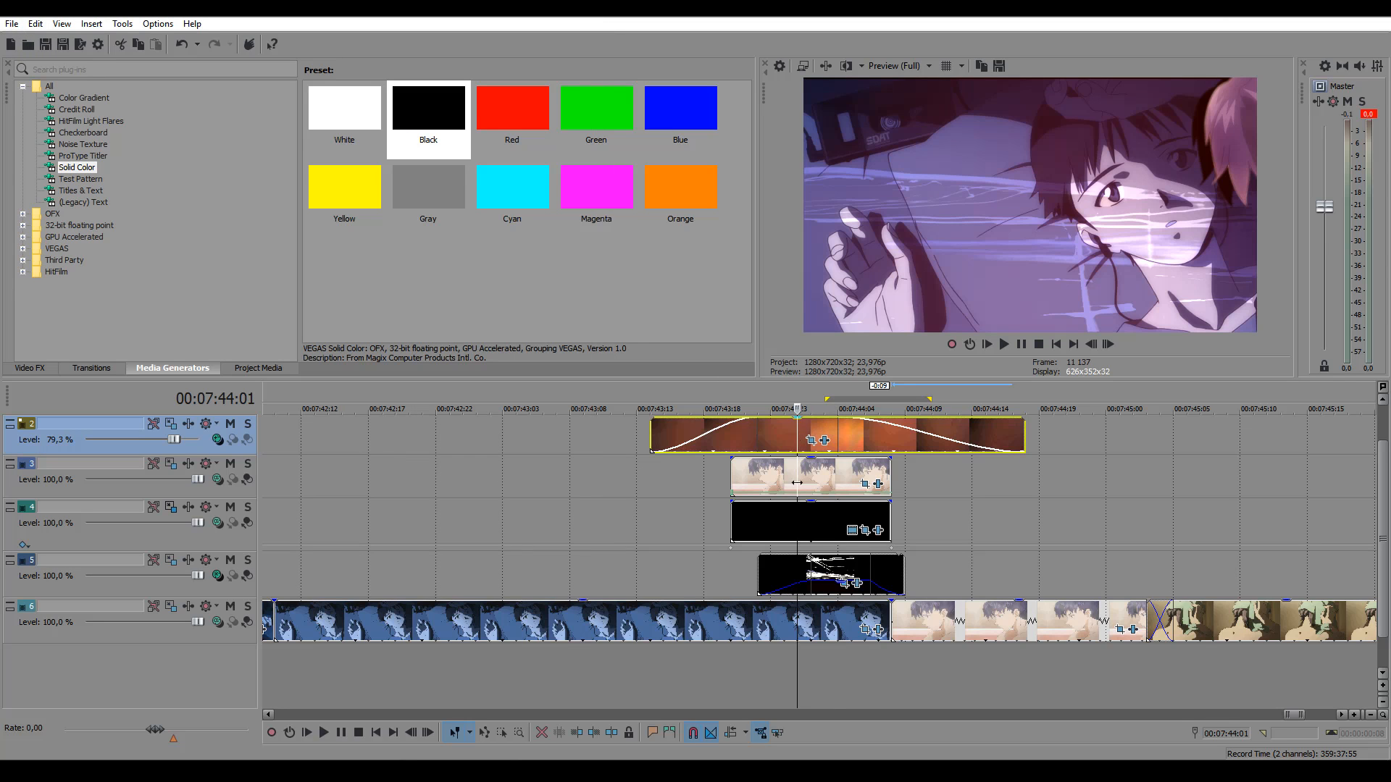
pyautogui.click(823, 570)
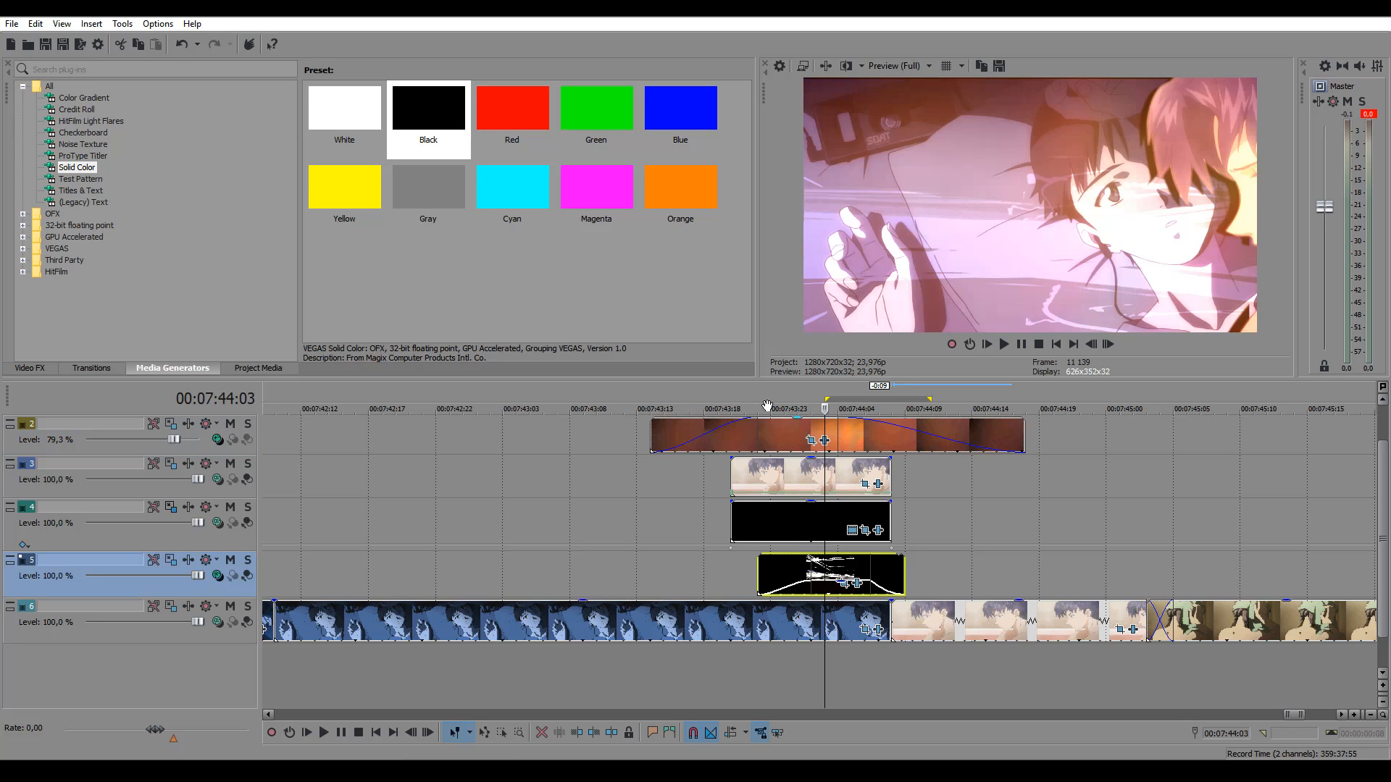
pyautogui.moveTo(770, 399); pyautogui.dragTo(784, 398)
pyautogui.click(825, 440)
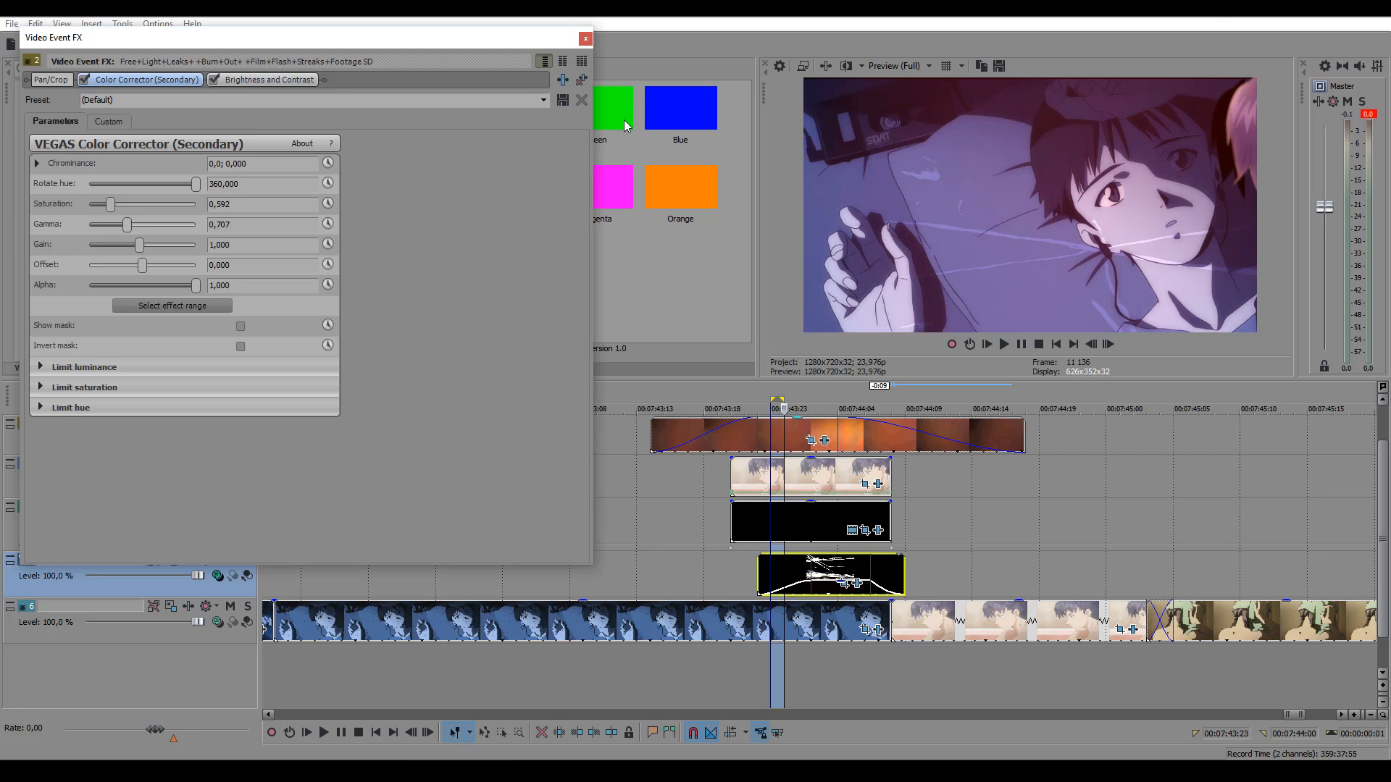
pyautogui.click(585, 39)
# Enable the Black and White effect on the blue bedroom clip preceding the bath scene on track 6.
pyautogui.scroll(-5, 759, 385)
pyautogui.moveTo(696, 397); pyautogui.dragTo(778, 400)
pyautogui.click(755, 617)
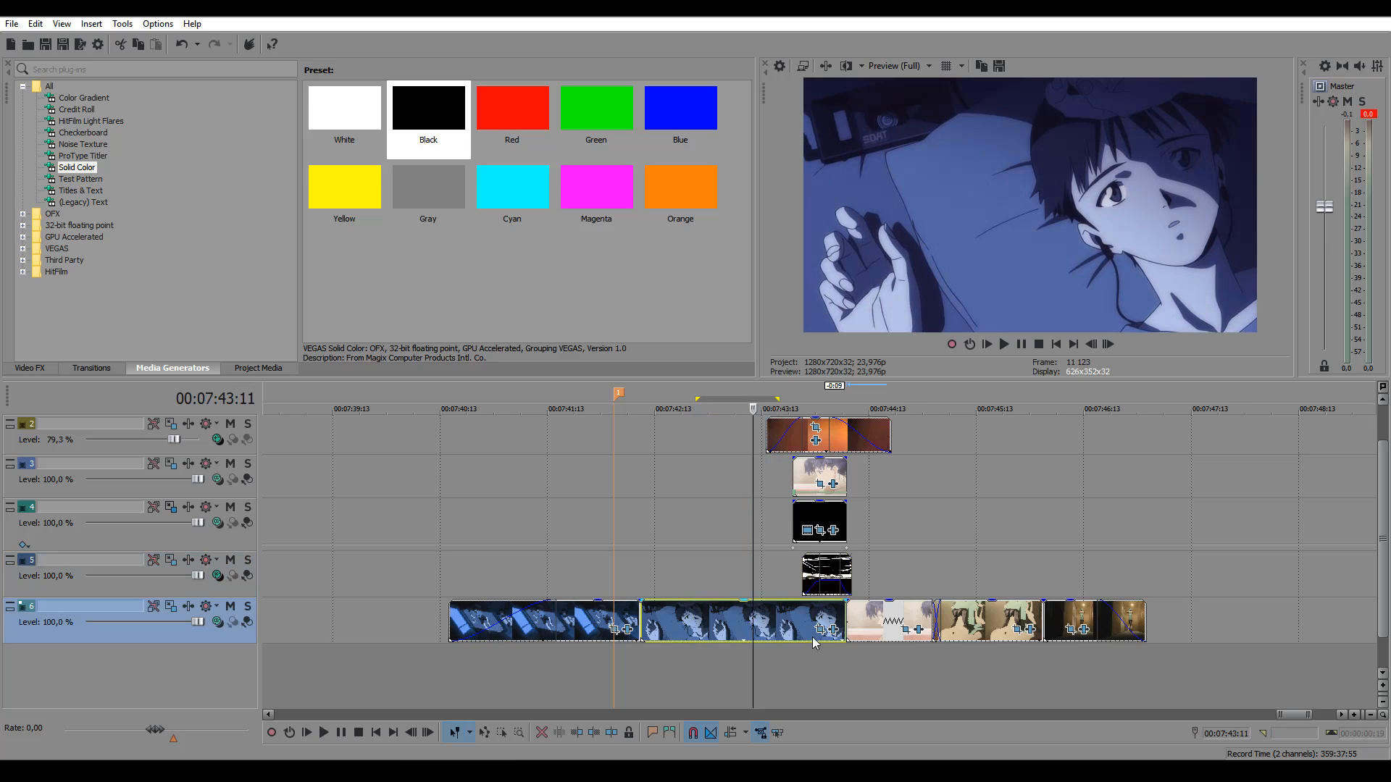
pyautogui.click(834, 632)
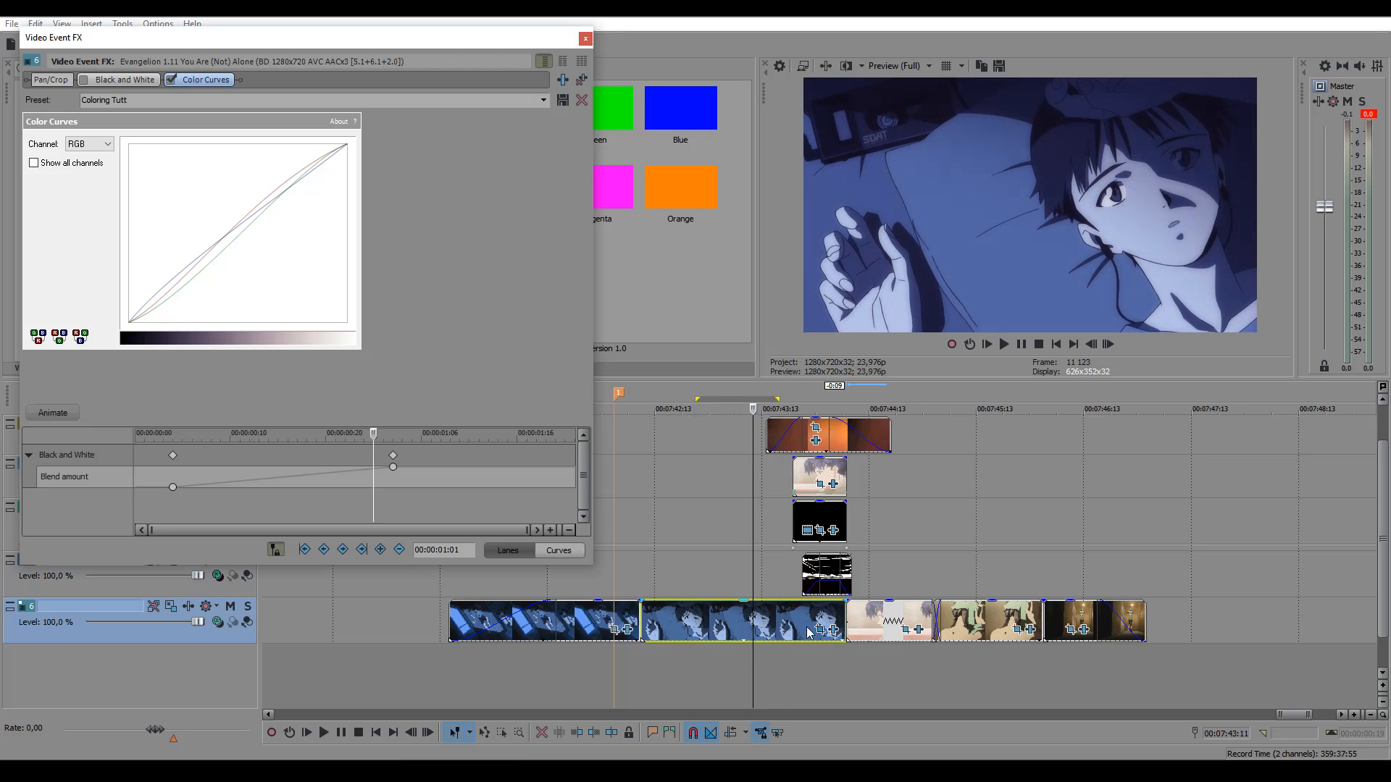
pyautogui.click(86, 80)
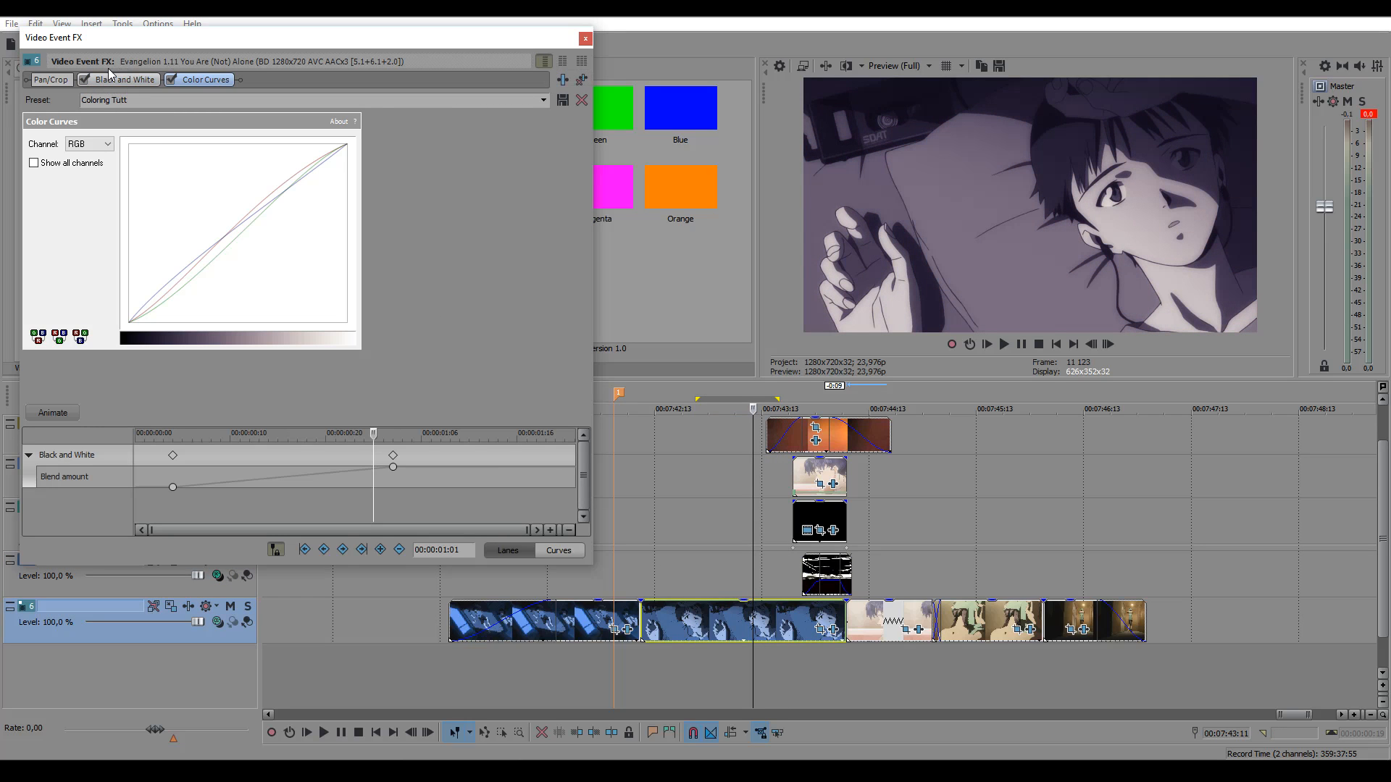
# Examine the bedroom clip's Black and White blend amount keyframes at 00:00:00:04 and 00:00:01:03.
pyautogui.click(708, 650)
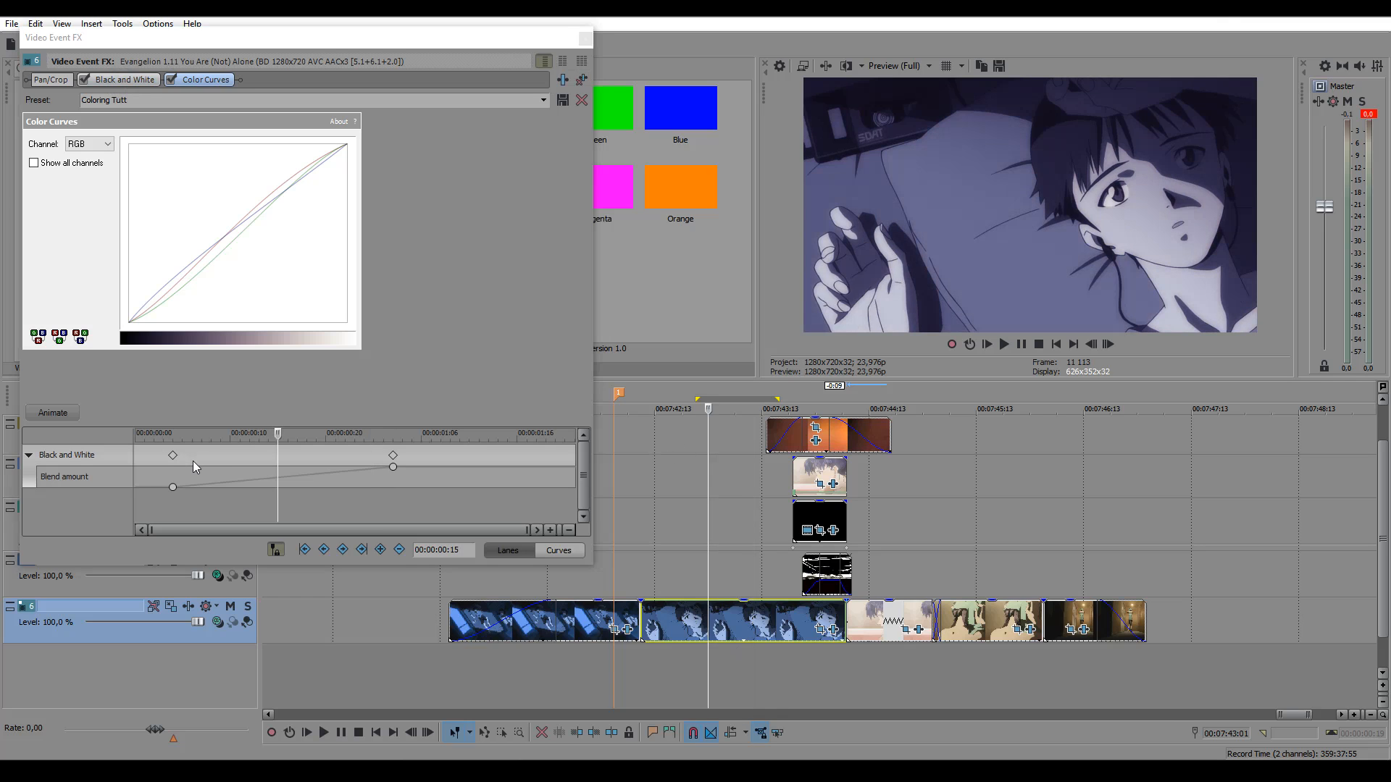
pyautogui.click(172, 455)
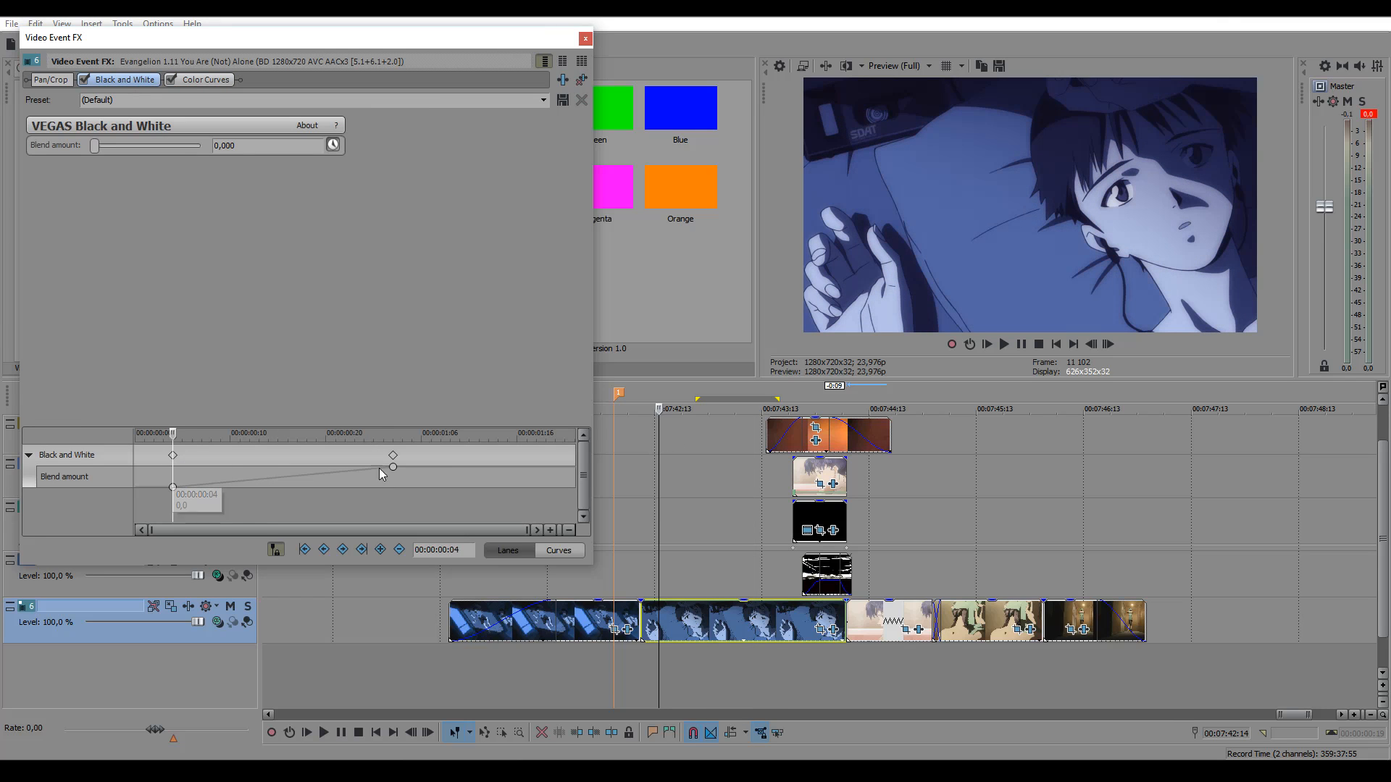
pyautogui.click(393, 455)
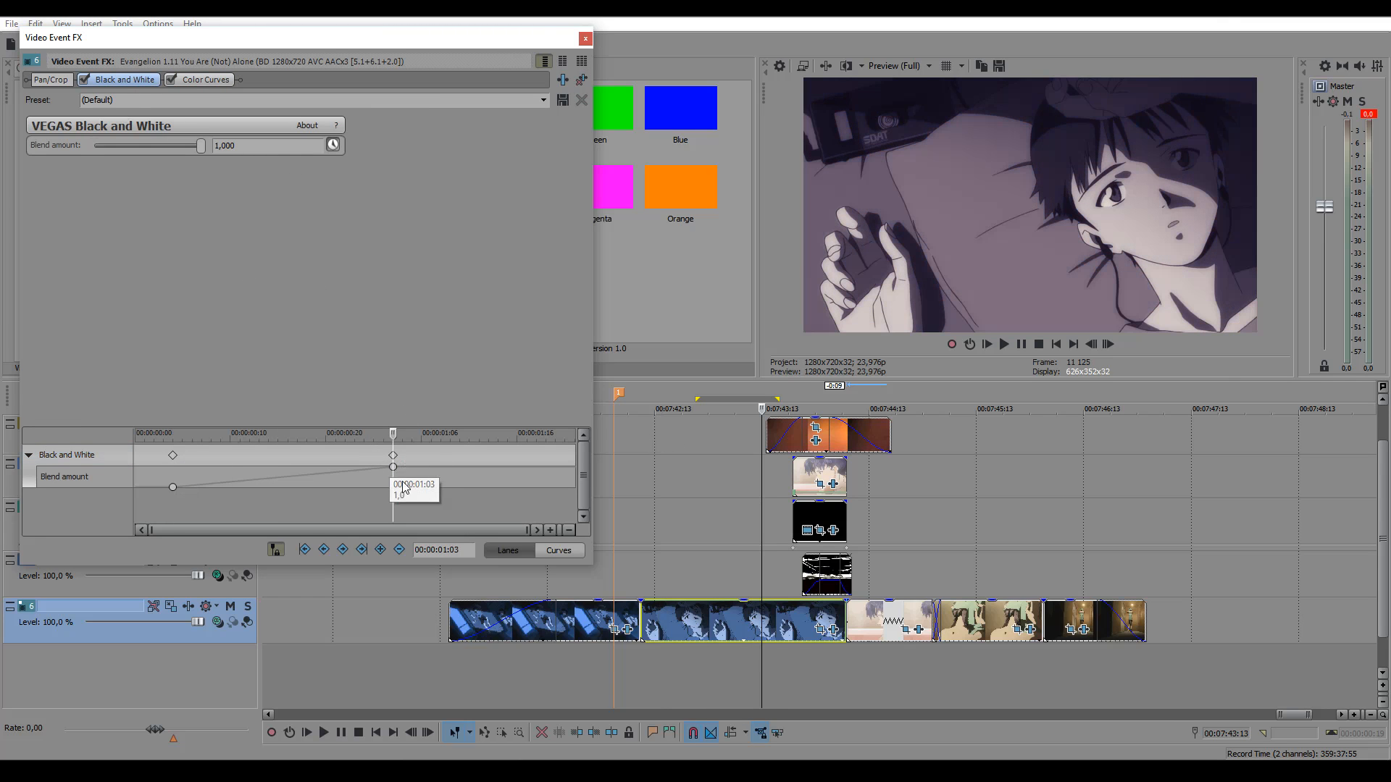
# Compare the bedroom clip with its Color Curves effect, preset Coloring Tutt, switched off and on again.
pyautogui.click(218, 81)
pyautogui.click(172, 81)
pyautogui.click(172, 80)
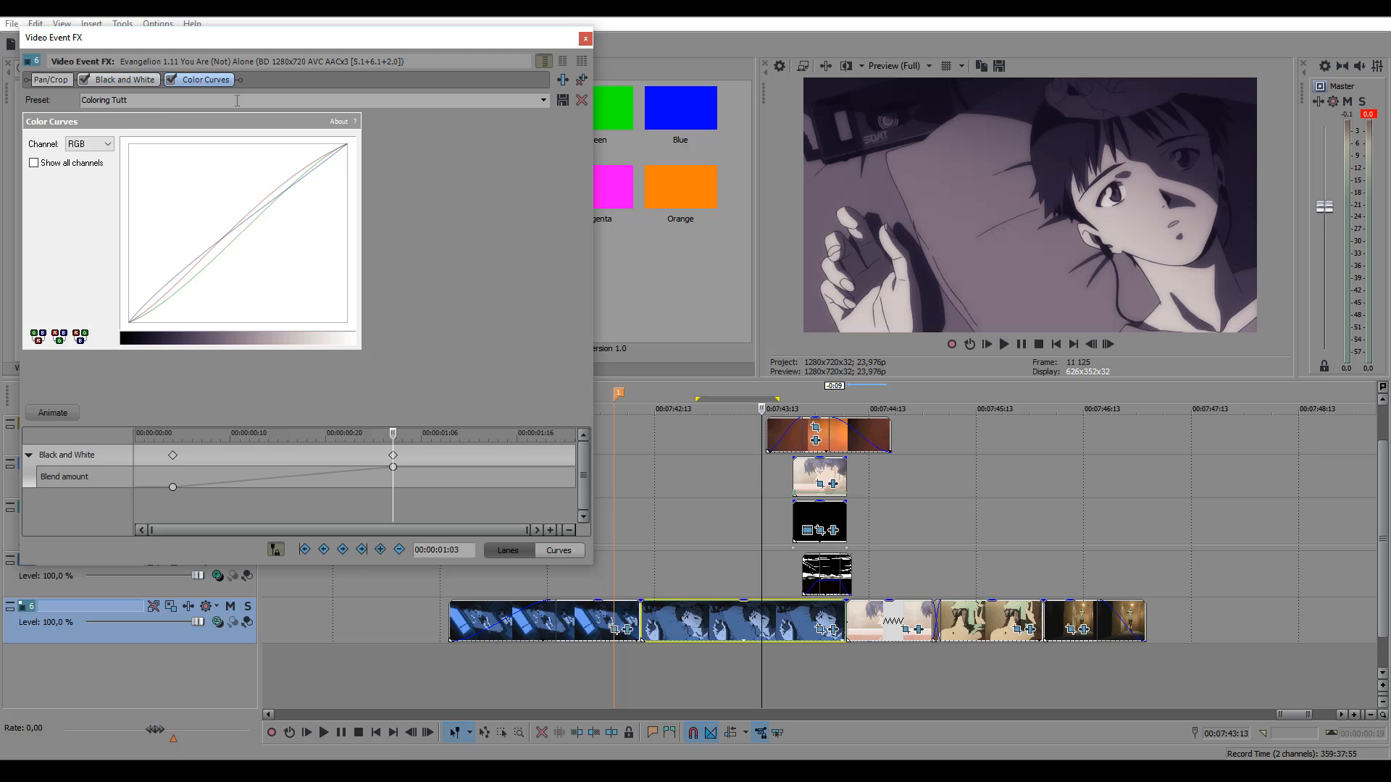
pyautogui.click(586, 39)
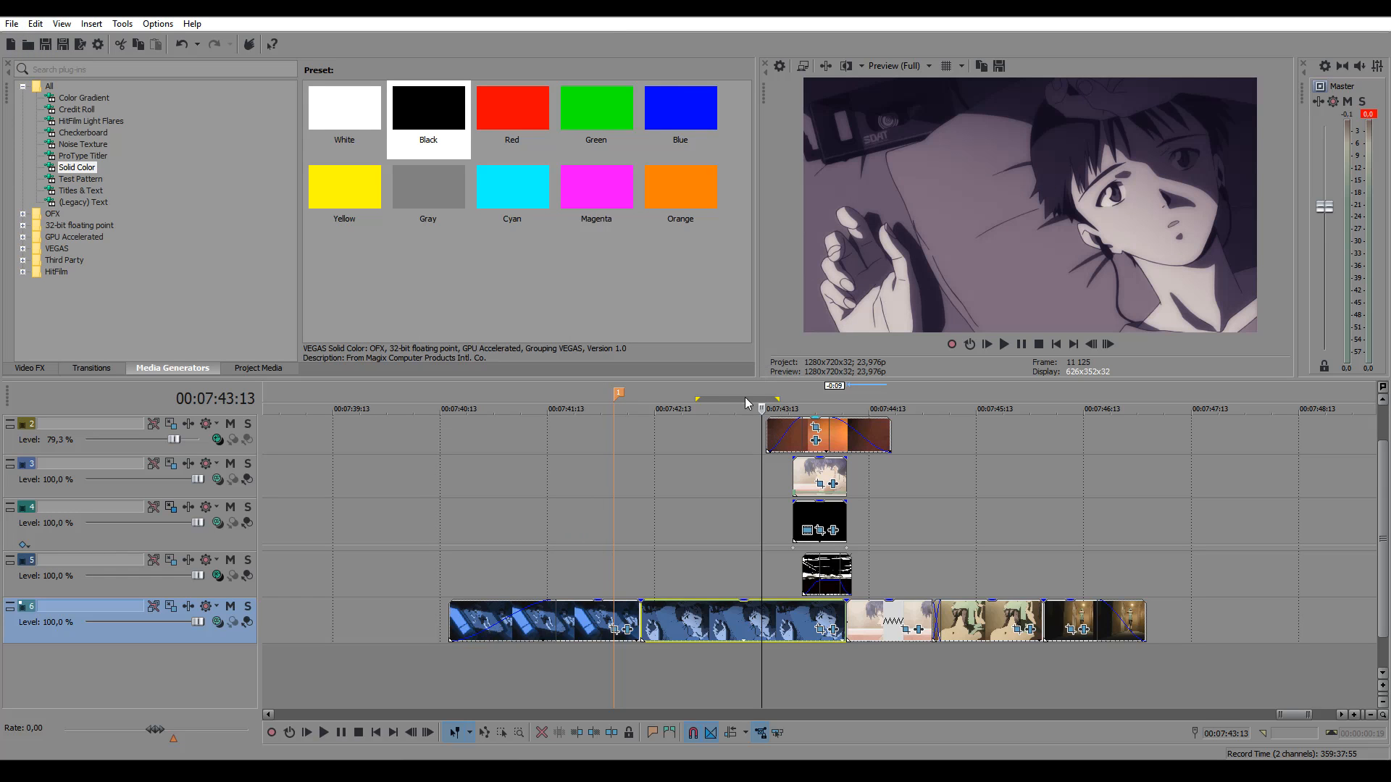
# Set the time selection from 00:07:42:17 to 00:07:44:14 and review the transition.
pyautogui.click(675, 394)
pyautogui.moveTo(678, 394)
pyautogui.mouseDown()
pyautogui.moveTo(944, 459)
pyautogui.moveTo(743, 460)
pyautogui.moveTo(873, 476)
pyautogui.mouseUp()
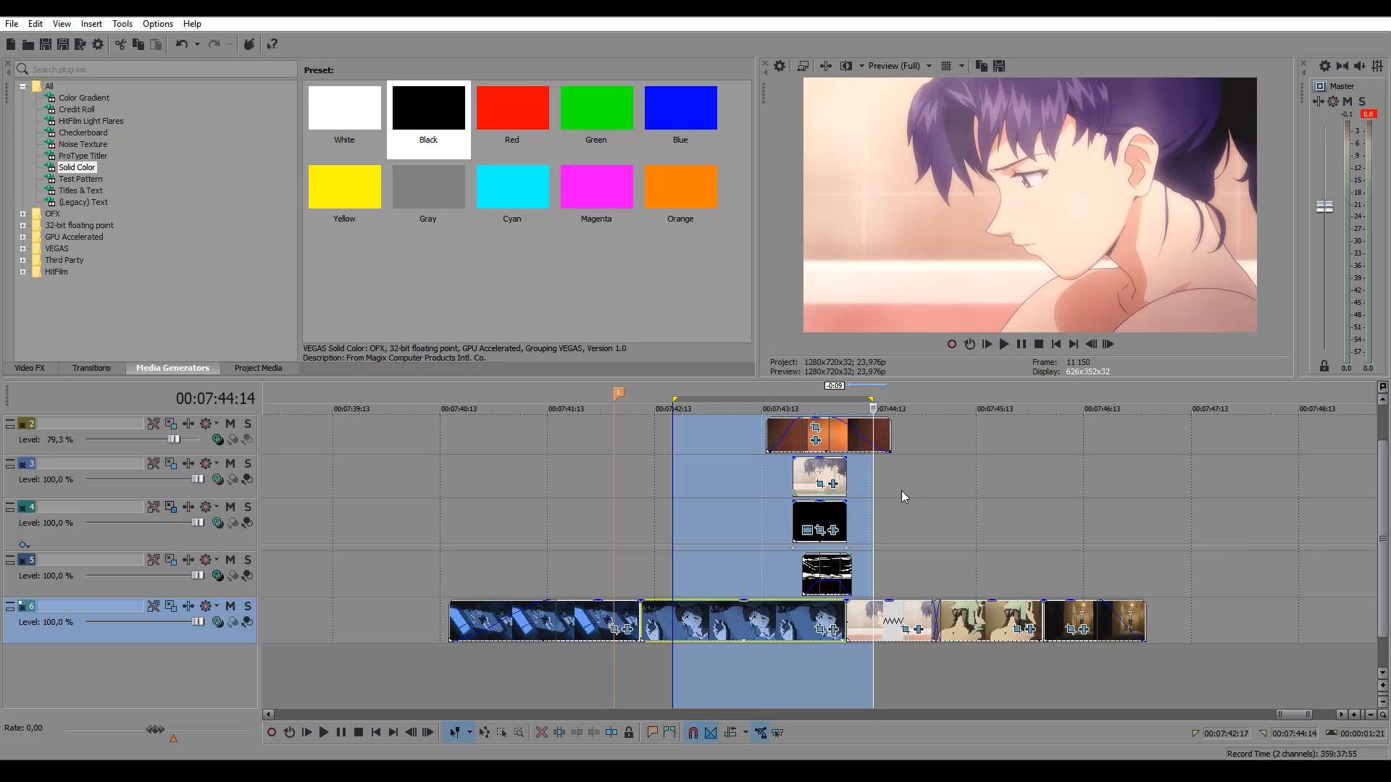
pyautogui.moveTo(869, 489); pyautogui.dragTo(872, 499)
# Examine the Pan/Crop position movement of the sliding bath scene clip on track 3 through to 00:00:00:12.
pyautogui.scroll(4, 872, 499)
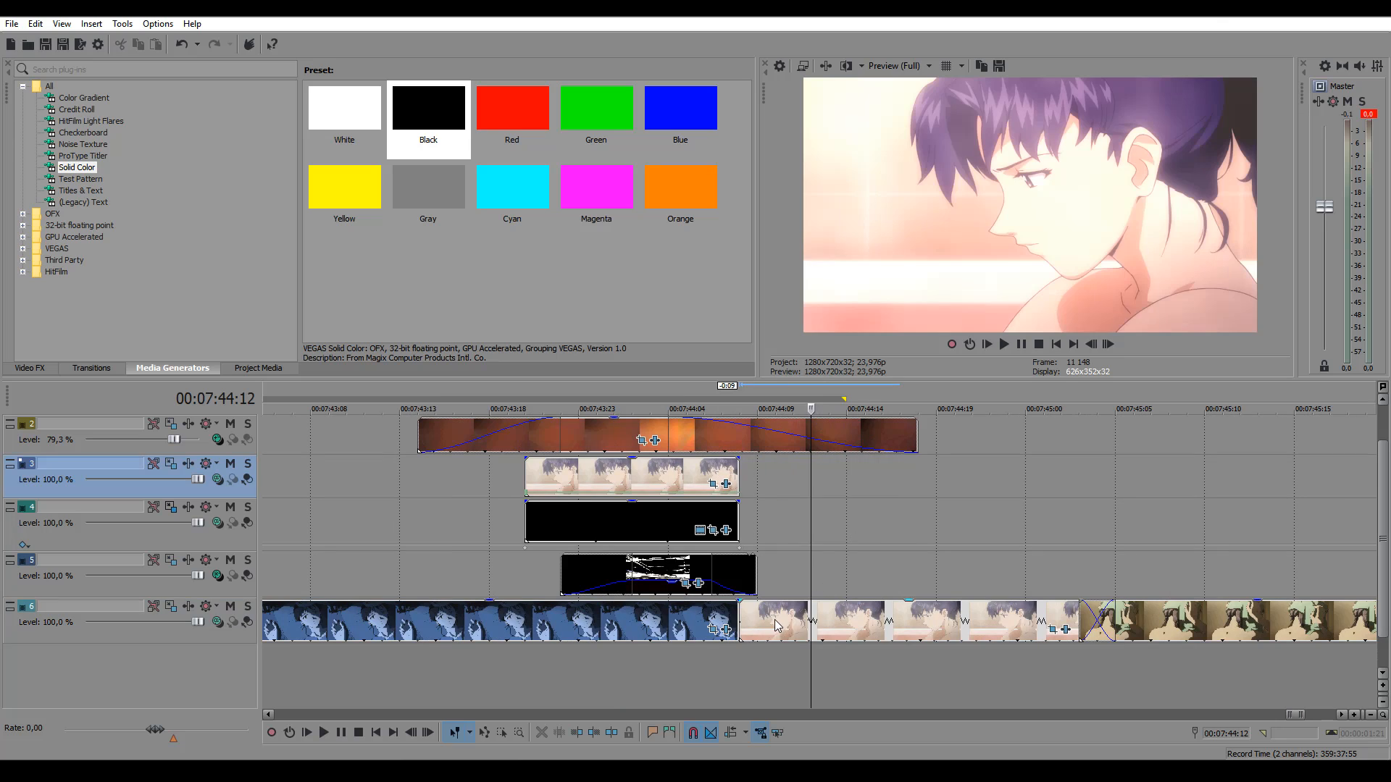
pyautogui.click(685, 474)
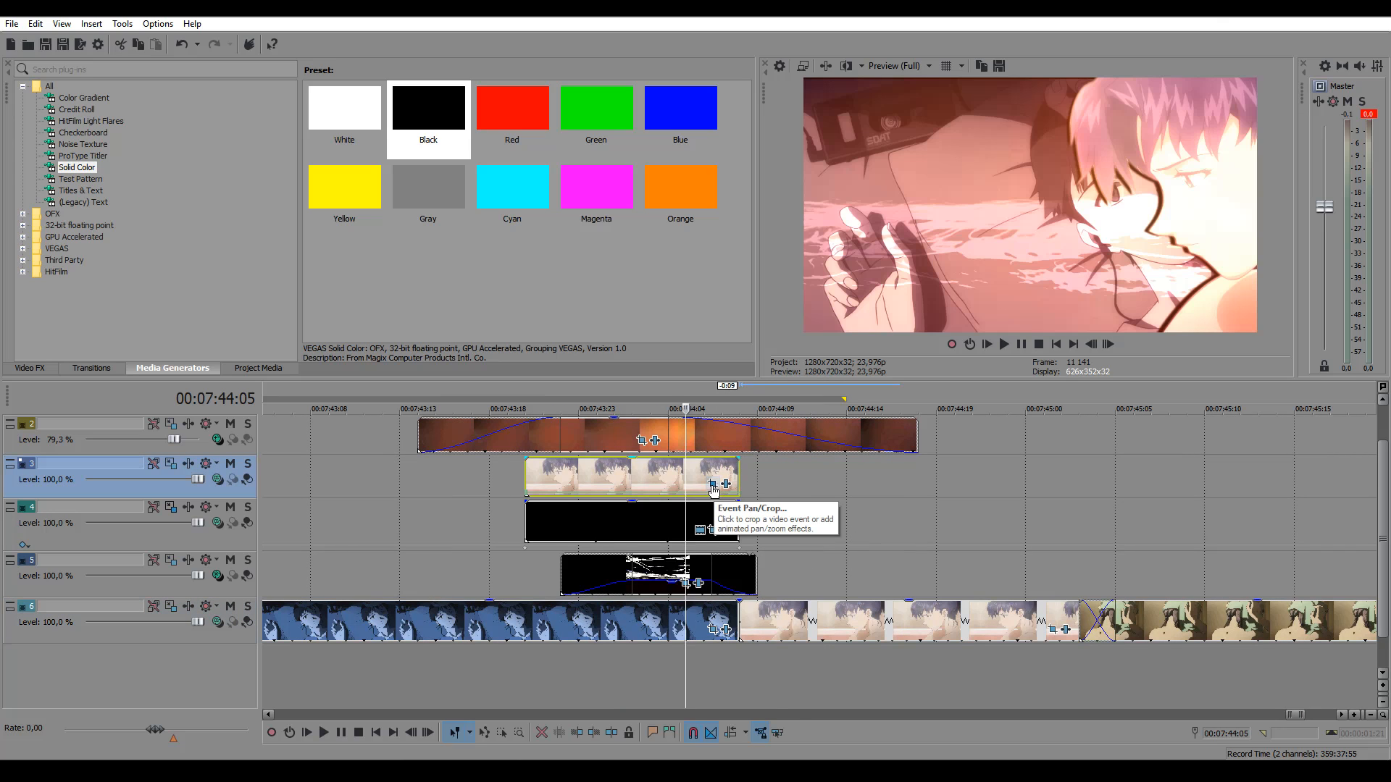
pyautogui.click(713, 484)
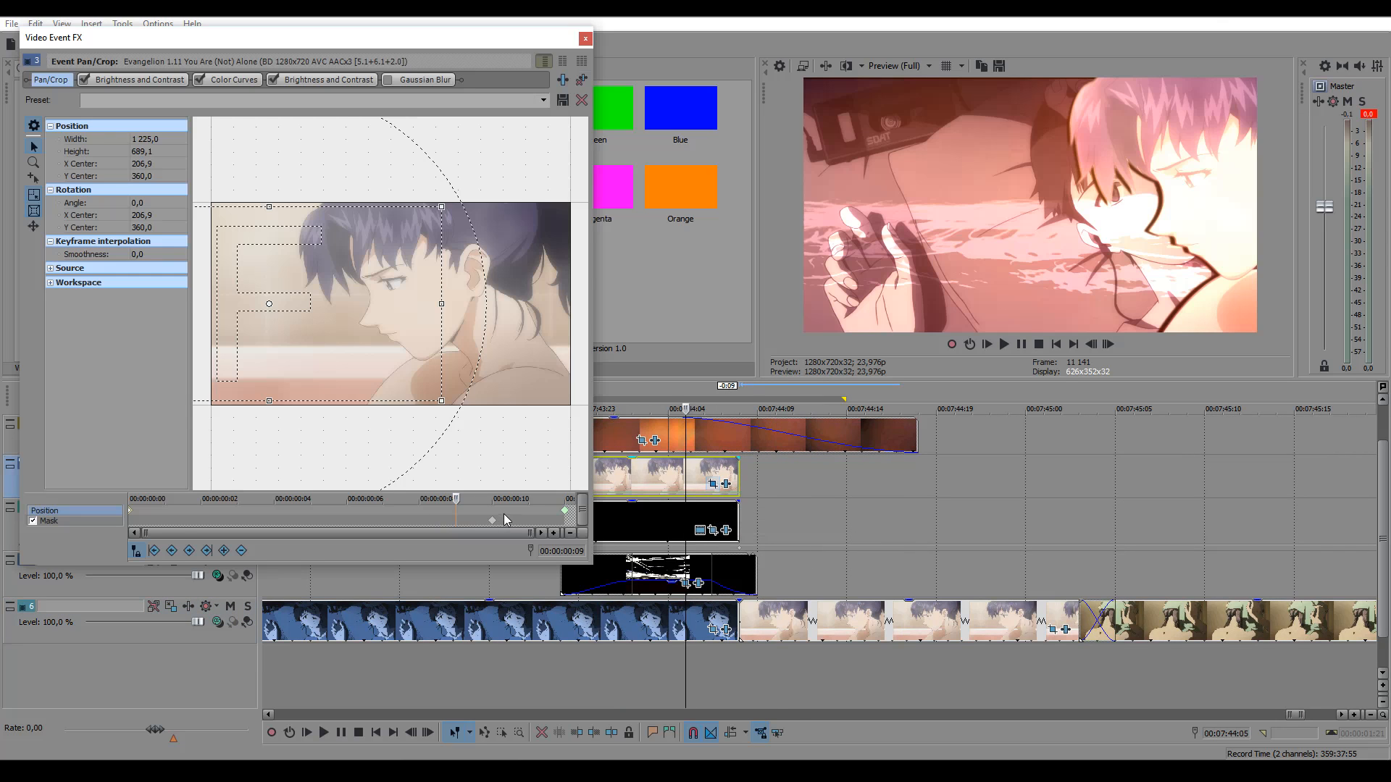
pyautogui.click(236, 512)
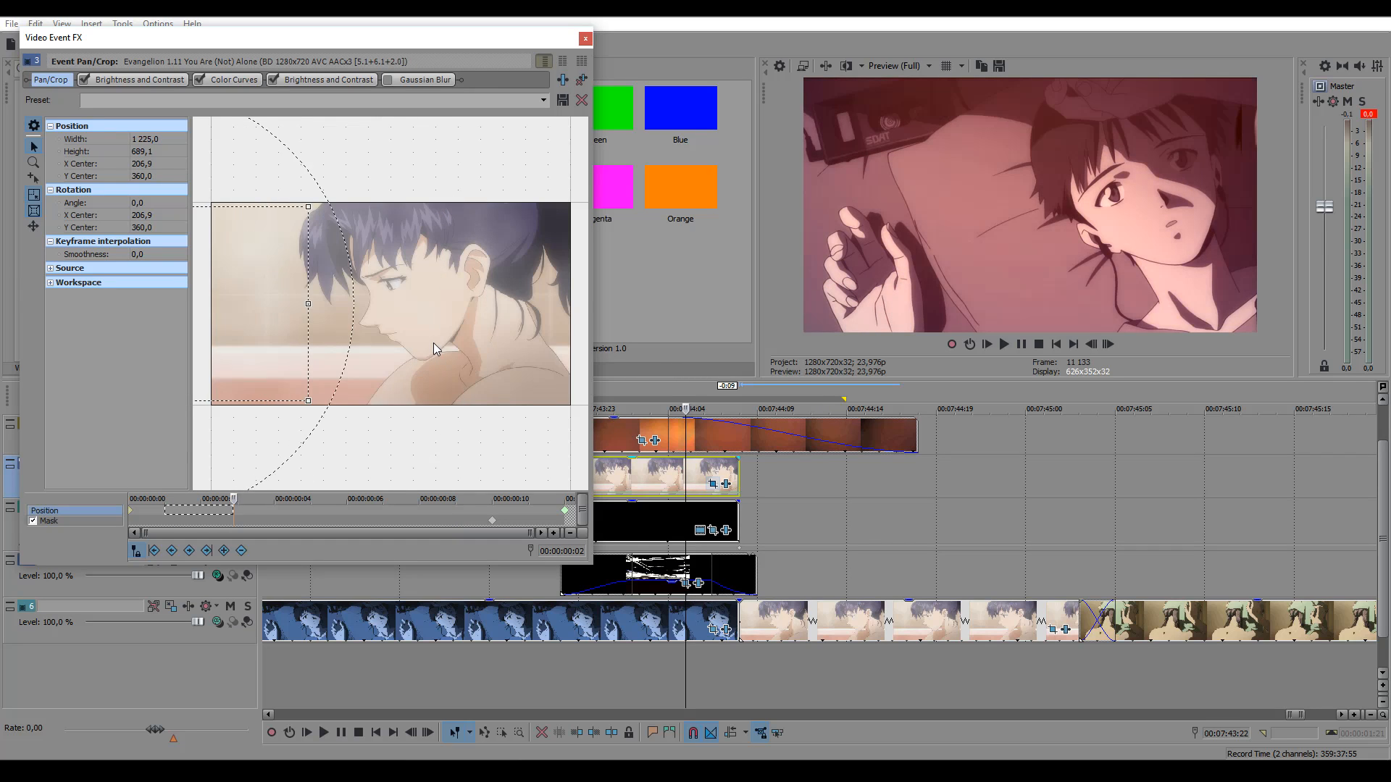
pyautogui.scroll(-3, 449, 418)
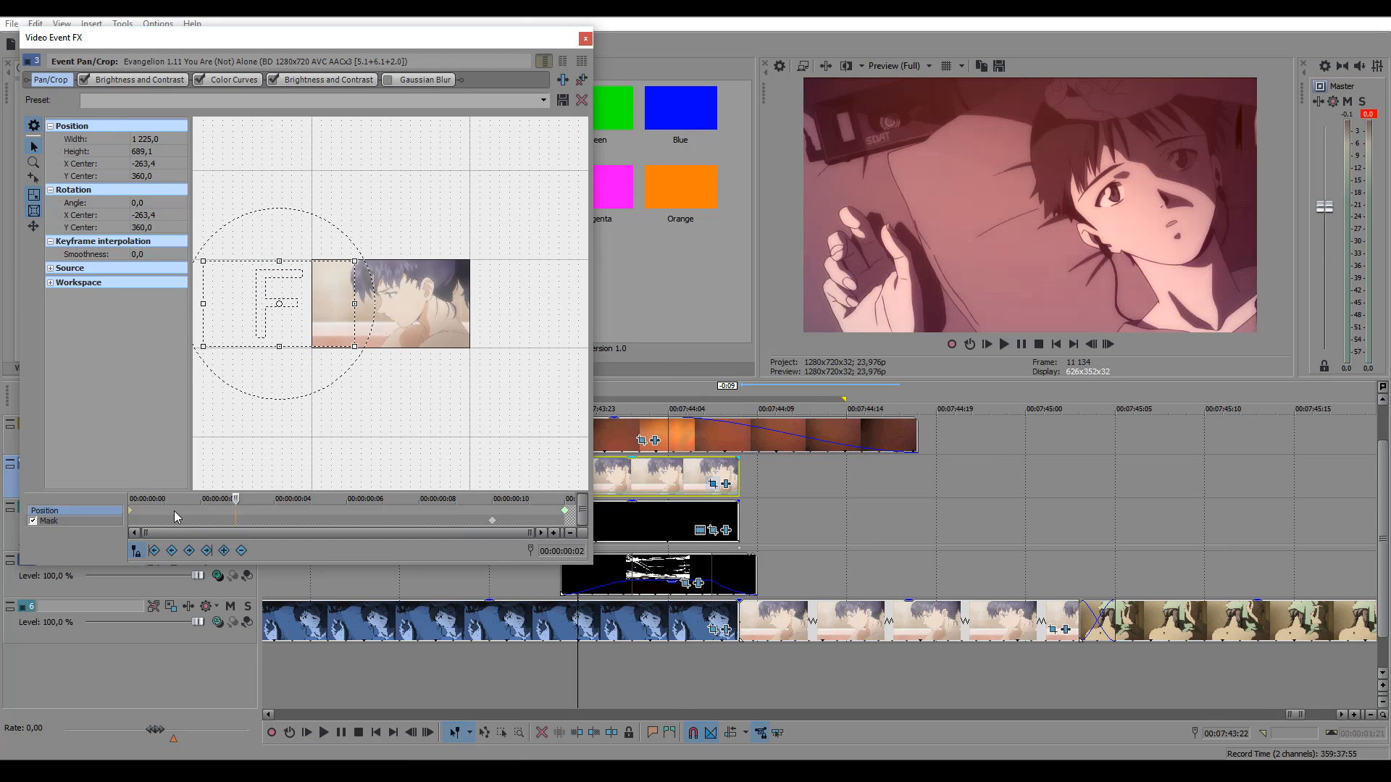
pyautogui.moveTo(215, 513); pyautogui.dragTo(569, 533)
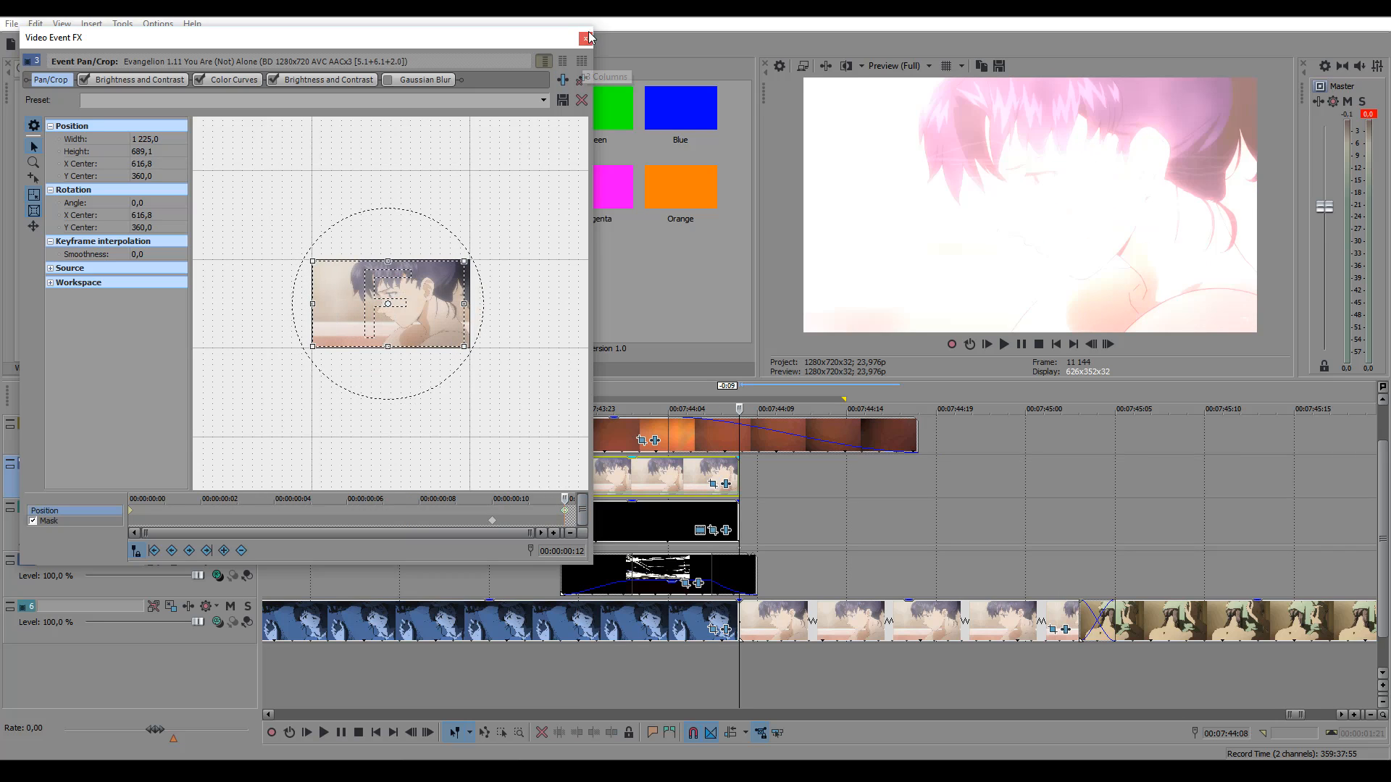
pyautogui.click(584, 38)
# Examine the Pan/Crop movement of the bath scene clip on track 6 and its first position keyframe's fade type.
pyautogui.click(792, 632)
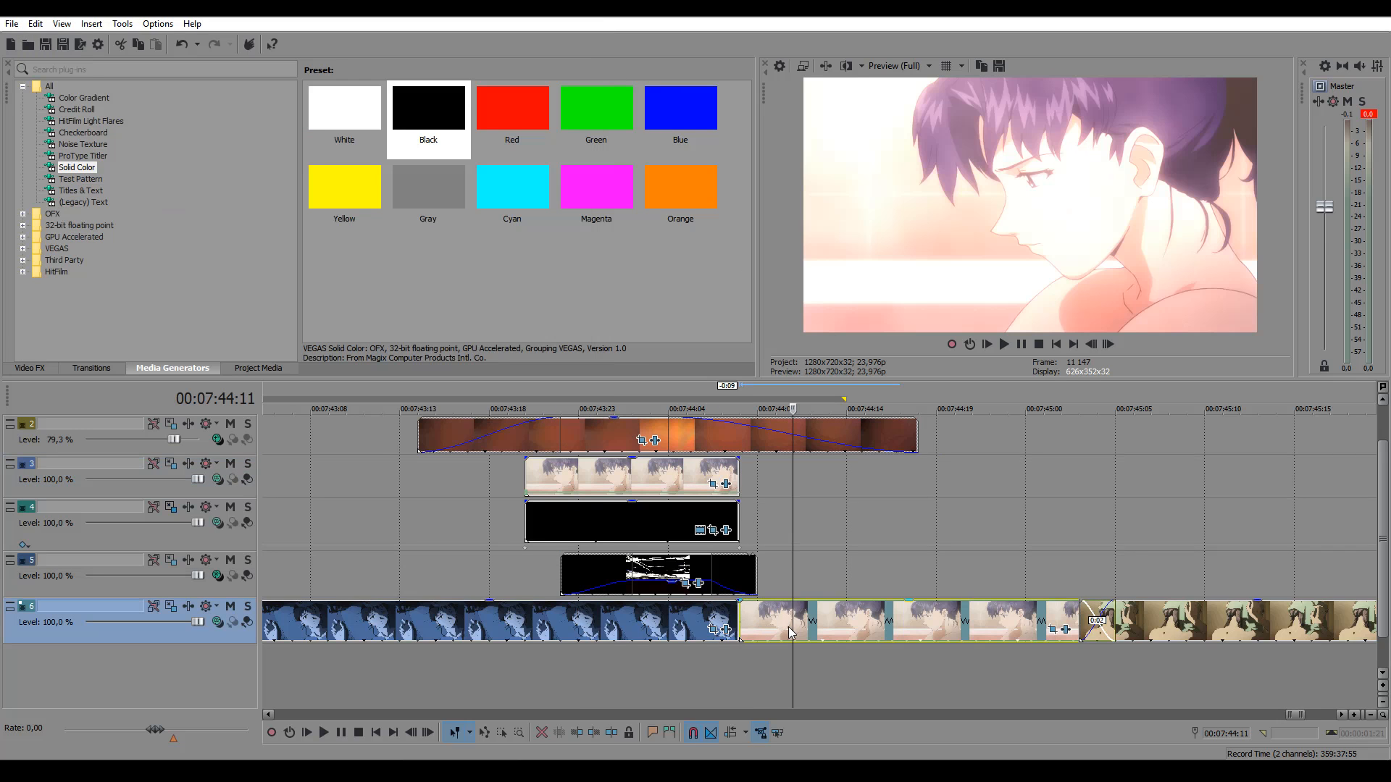
pyautogui.click(1054, 630)
pyautogui.click(133, 515)
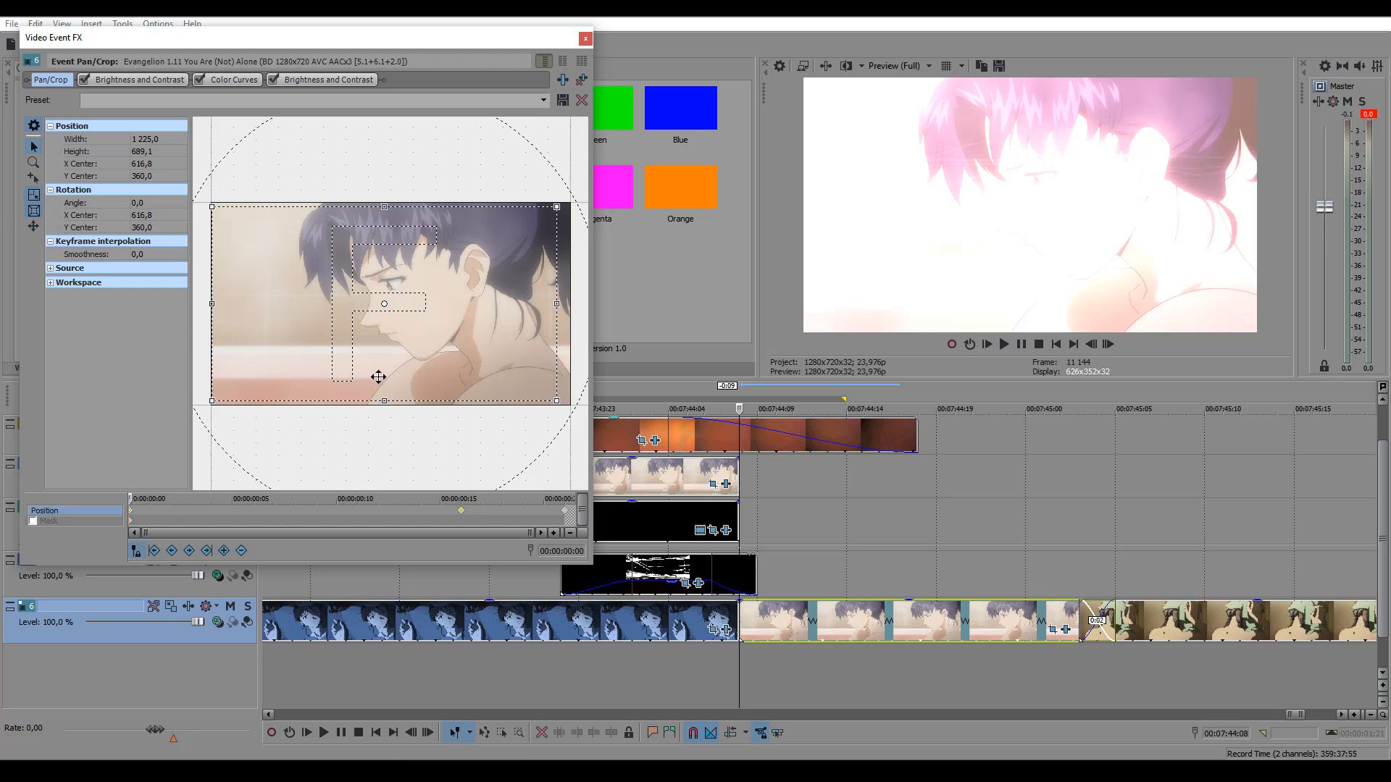
pyautogui.moveTo(149, 513)
pyautogui.mouseDown()
pyautogui.moveTo(433, 526)
pyautogui.moveTo(320, 514)
pyautogui.moveTo(452, 508)
pyautogui.mouseUp()
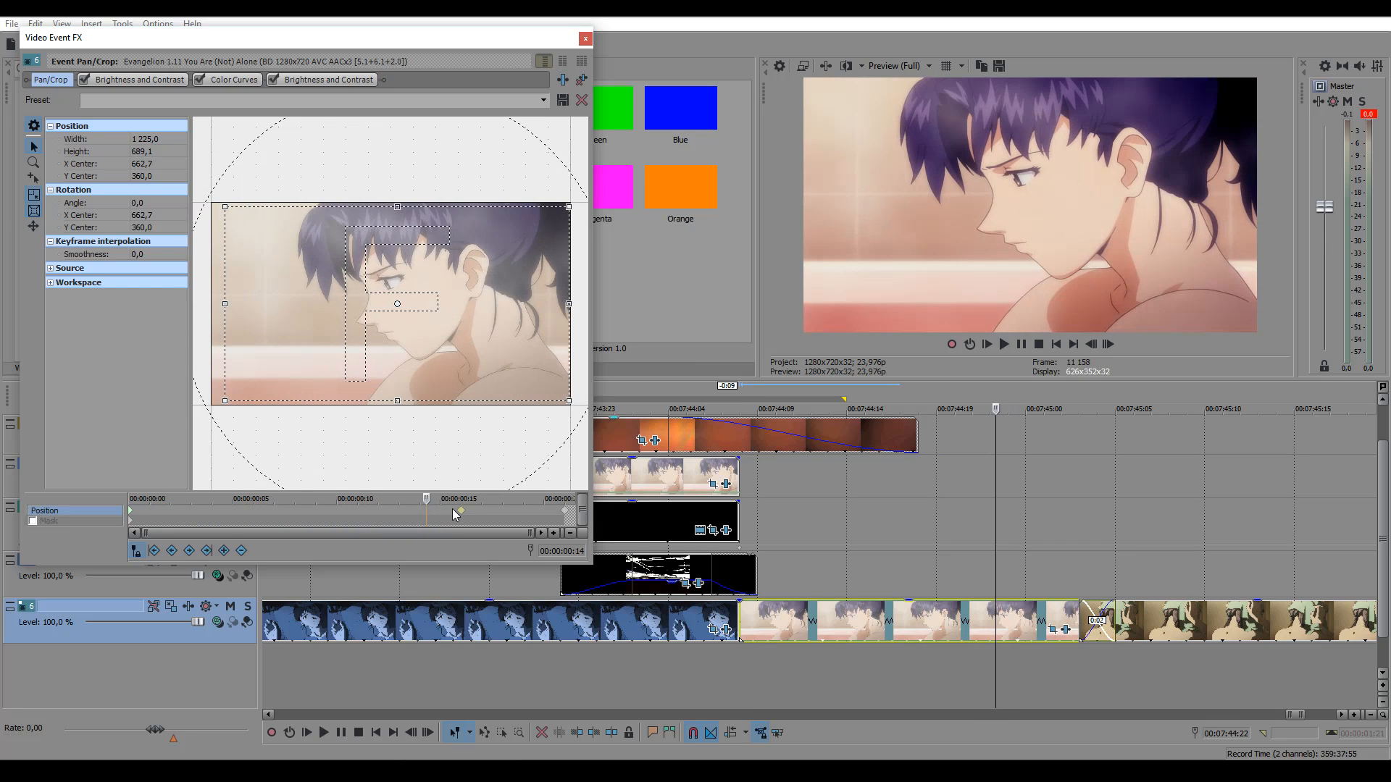
pyautogui.click(134, 515)
pyautogui.rightClick(134, 516)
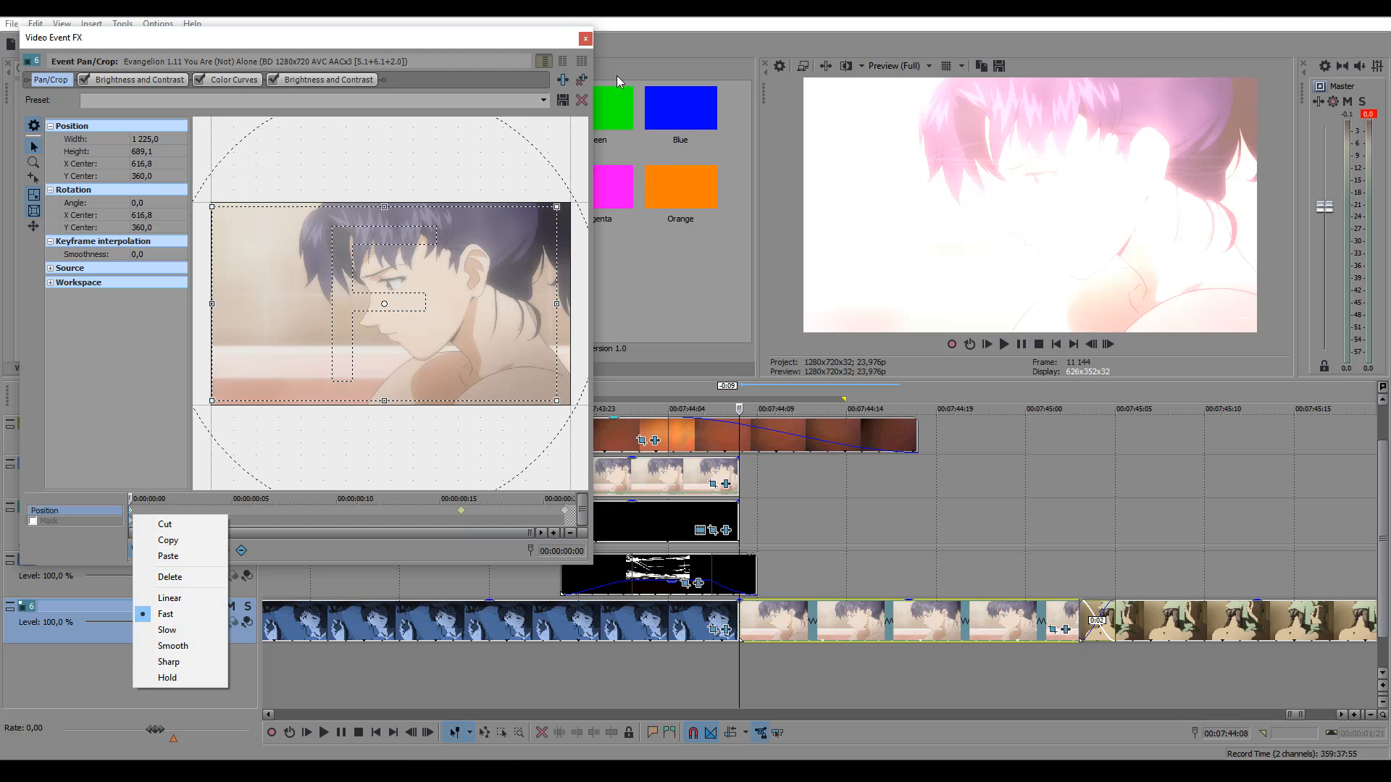
pyautogui.click(586, 41)
# Review successive time ranges around the slide-in, ending with the selection from 00:07:44:05 to 00:07:44:17.
pyautogui.moveTo(563, 398); pyautogui.dragTo(811, 400)
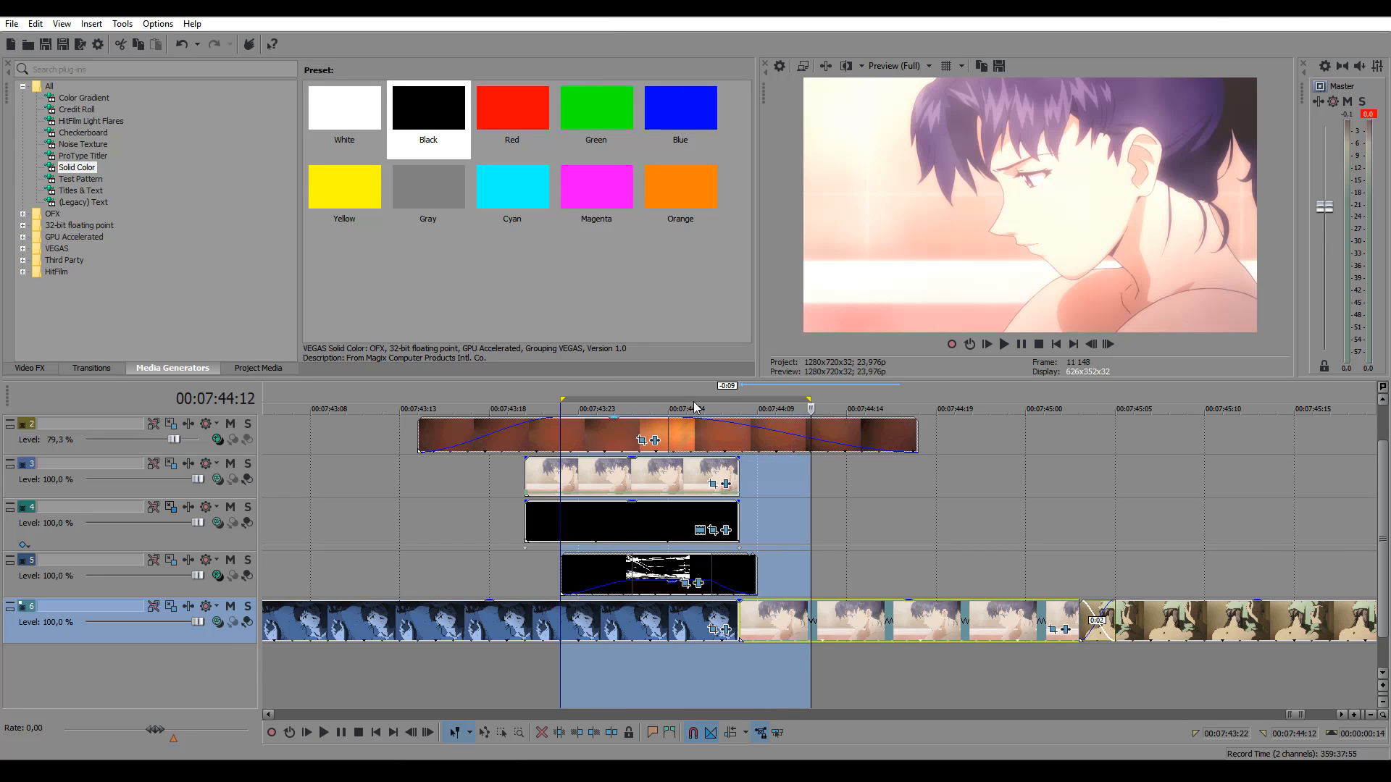
pyautogui.moveTo(632, 398); pyautogui.dragTo(723, 399)
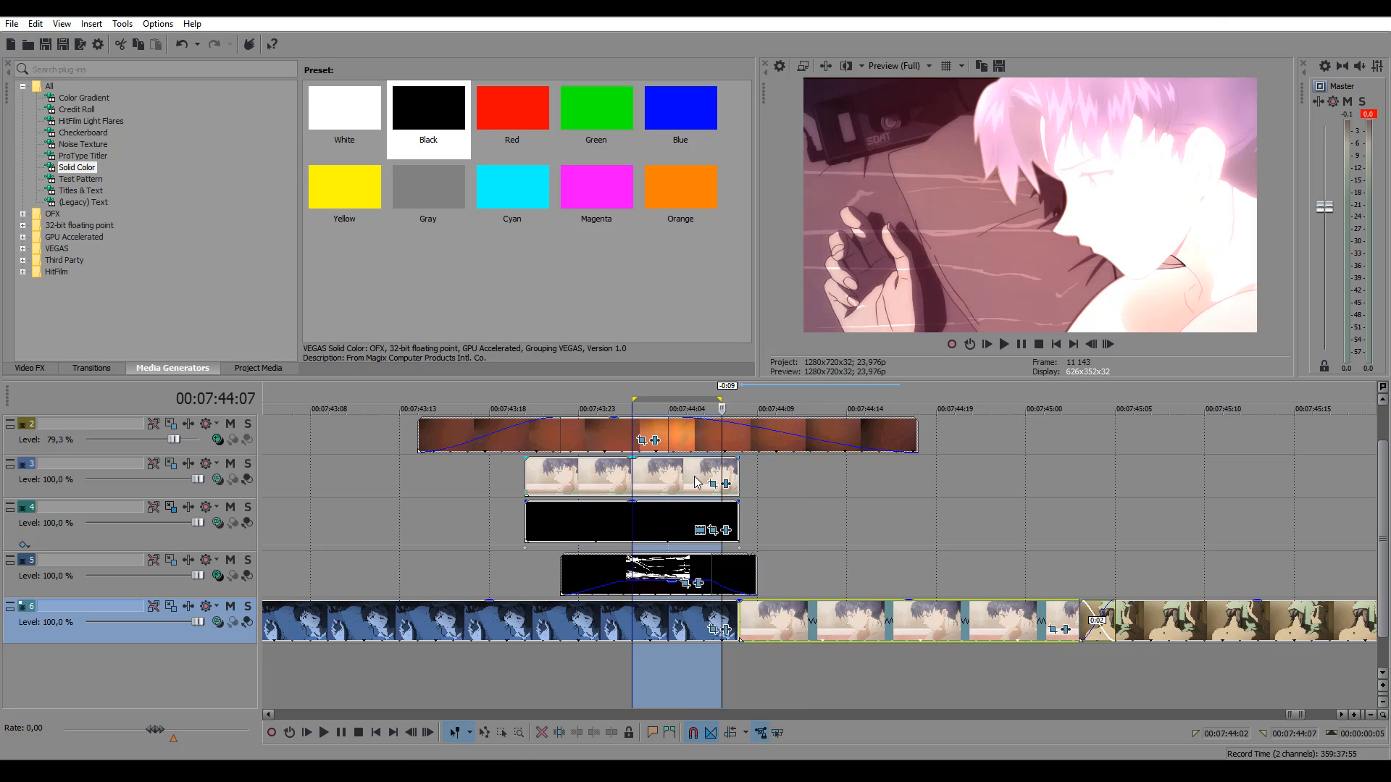
pyautogui.moveTo(595, 400); pyautogui.dragTo(1115, 406)
pyautogui.click(970, 344)
pyautogui.moveTo(560, 398); pyautogui.dragTo(936, 412)
pyautogui.moveTo(581, 395); pyautogui.dragTo(898, 417)
# Set the time selection from 00:07:41:15 to 00:07:46:21 and play the clip sequence with the finished transition.
pyautogui.click(651, 467)
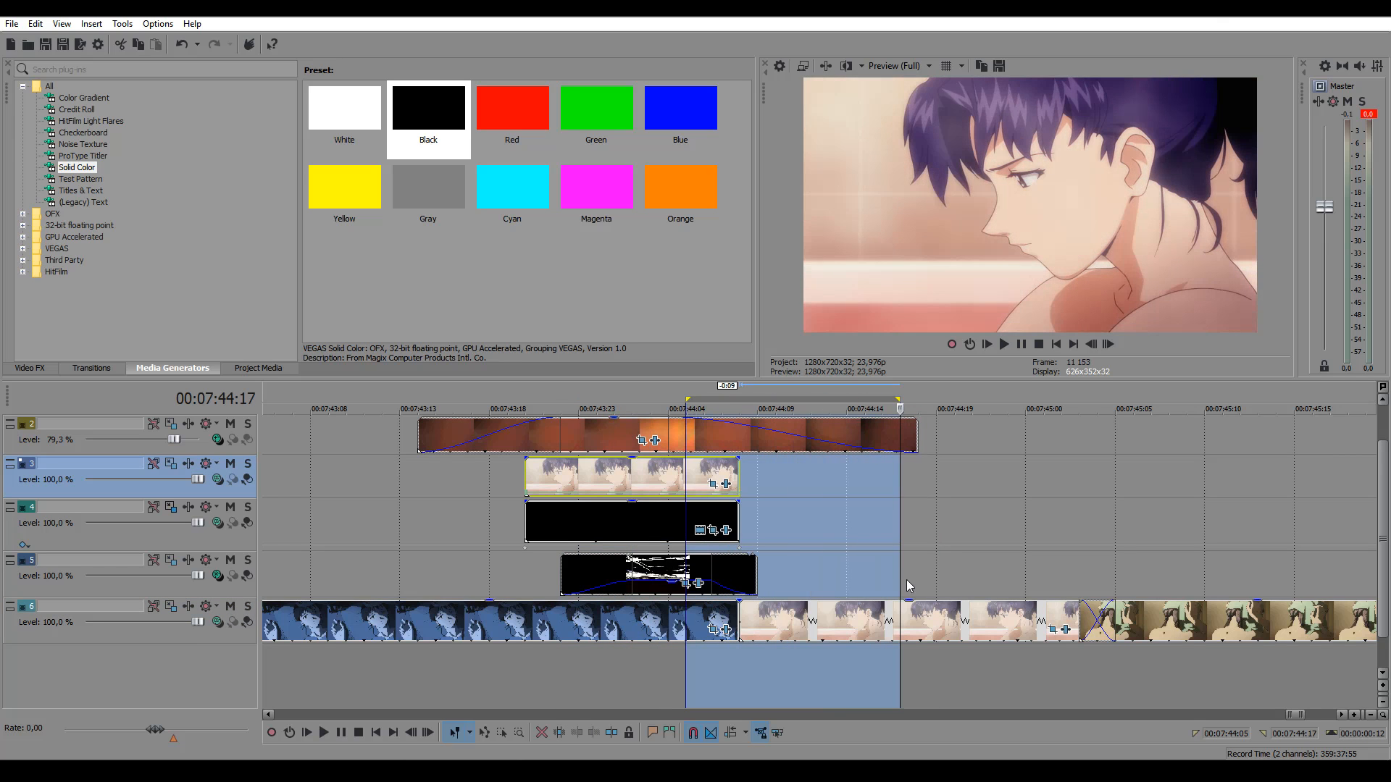
pyautogui.click(913, 613)
pyautogui.scroll(-3, 844, 498)
pyautogui.press('alt')
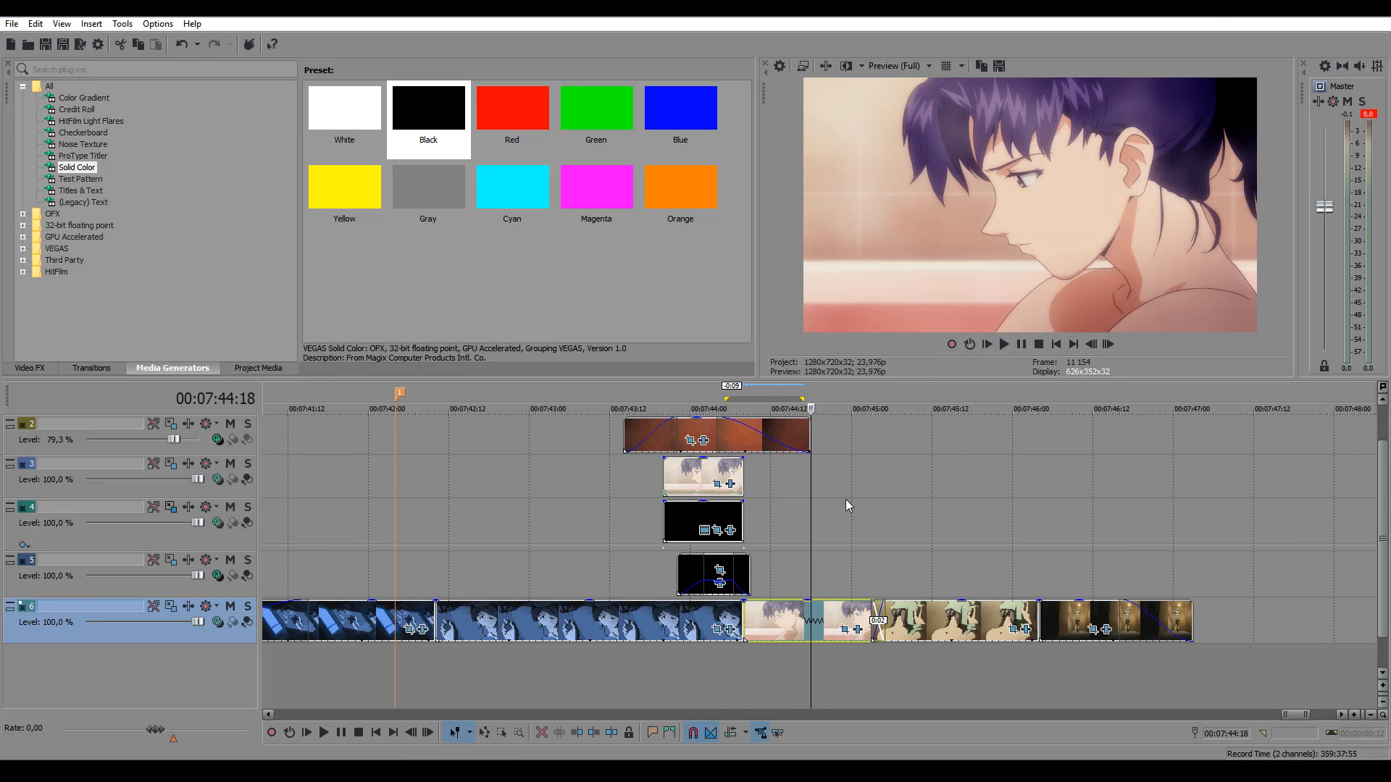
pyautogui.scroll(-2, 845, 498)
pyautogui.moveTo(476, 395); pyautogui.dragTo(1038, 418)
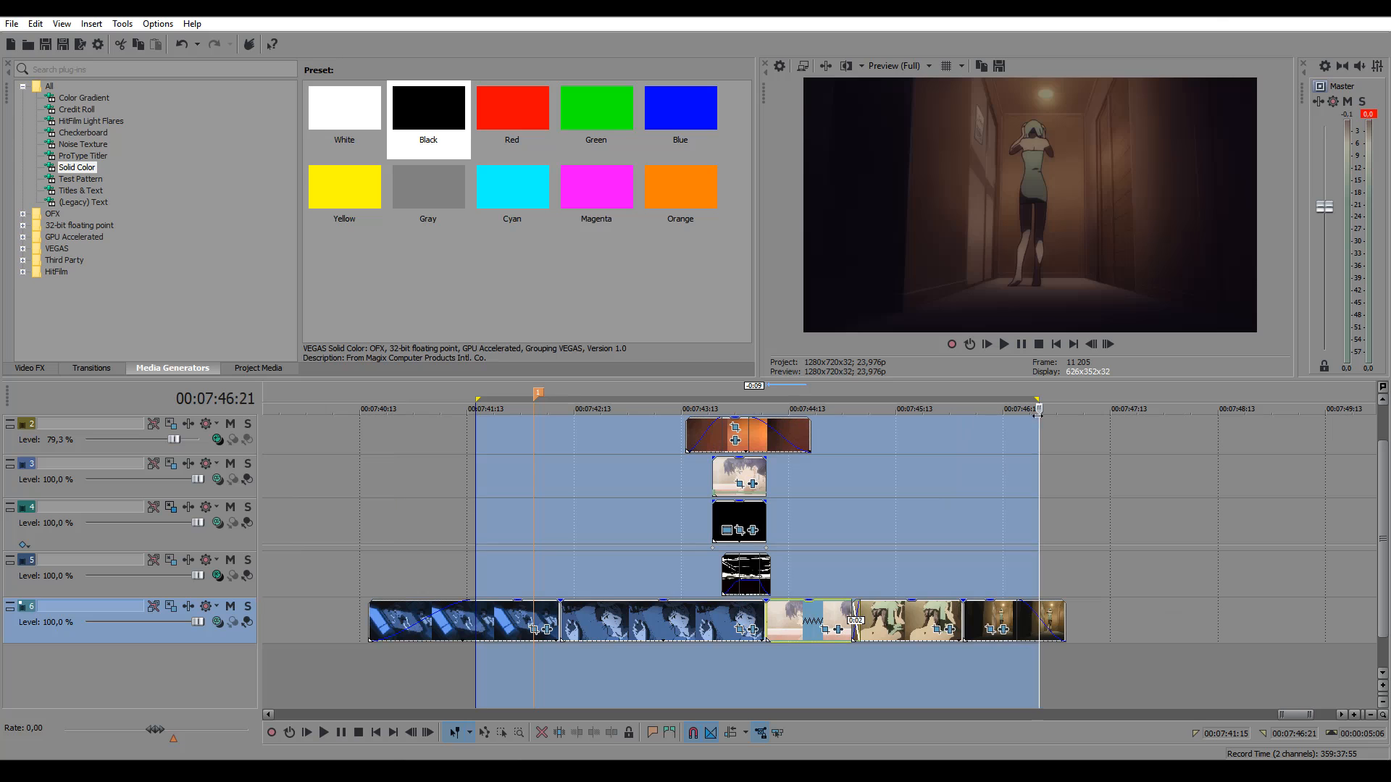
pyautogui.press('space')
pyautogui.press('space')
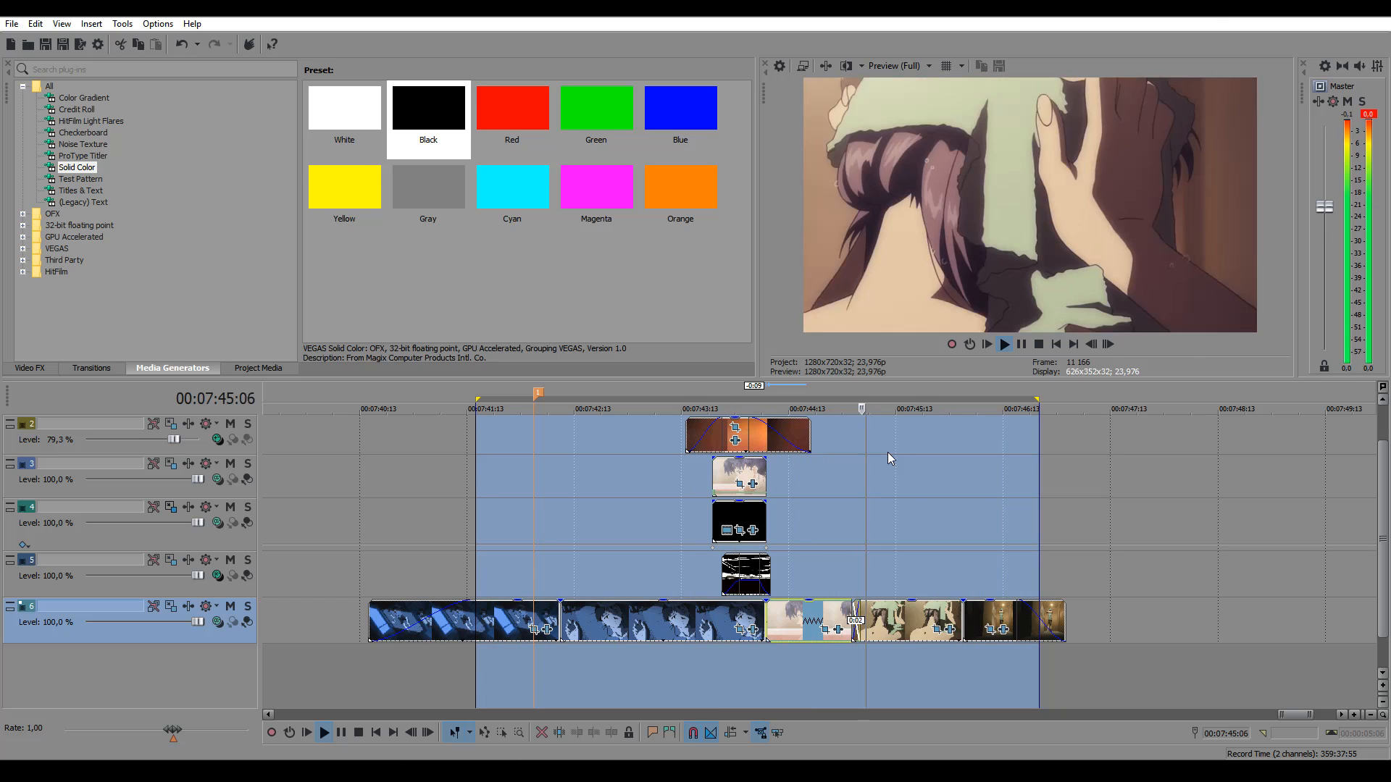
# Stop playback and examine the line overlay clip on track 5 around 00:07:44:03.
pyautogui.press('space')
pyautogui.click(747, 570)
pyautogui.click(762, 572)
pyautogui.scroll(3, 762, 572)
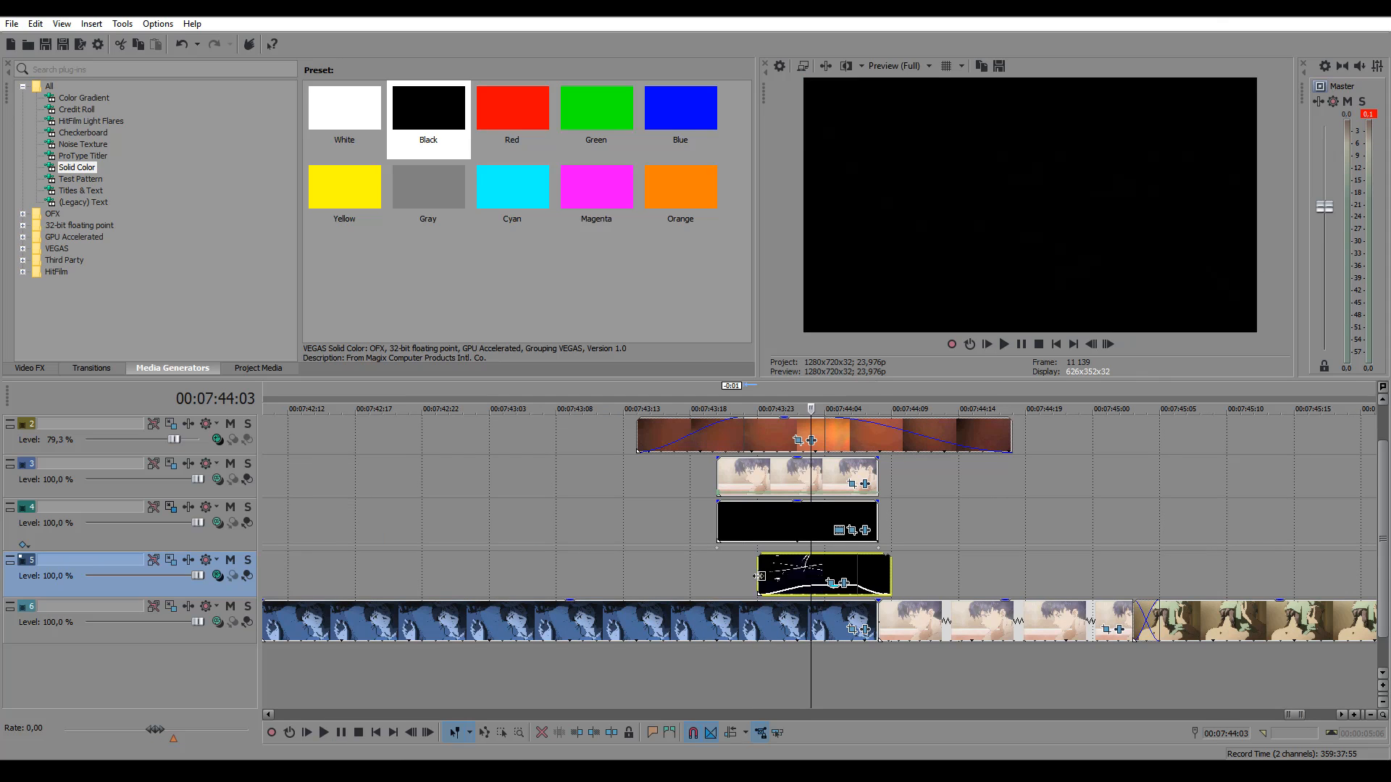
# Set the time selection from 00:07:41:08 to 00:07:47:12 and play the finished transition, bringing the audio track into view.
pyautogui.hotkey('shift', 'Home')
pyautogui.scroll(-15, 764, 560)
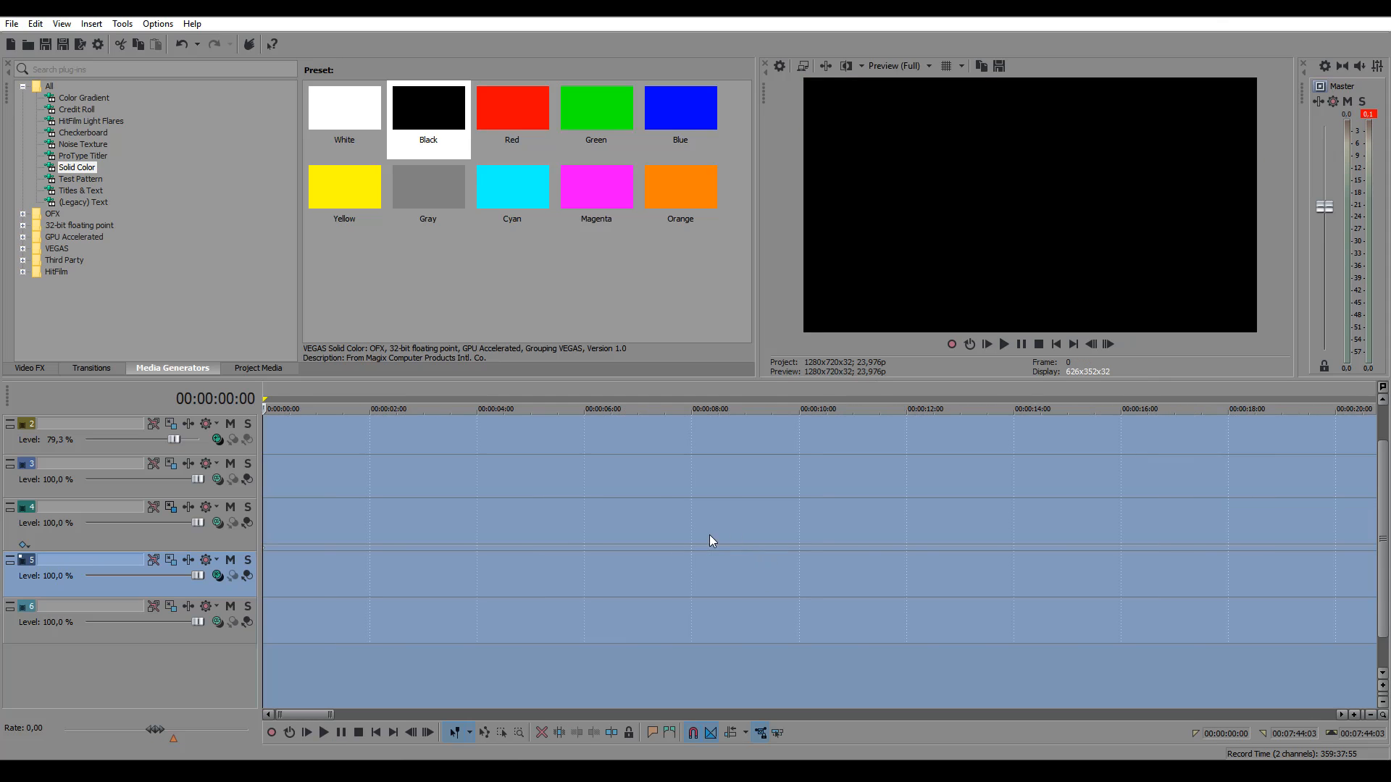
pyautogui.click(1317, 505)
pyautogui.scroll(12, 1317, 506)
pyautogui.scroll(-2, 762, 520)
pyautogui.moveTo(776, 520); pyautogui.dragTo(1023, 520)
pyautogui.press('space')
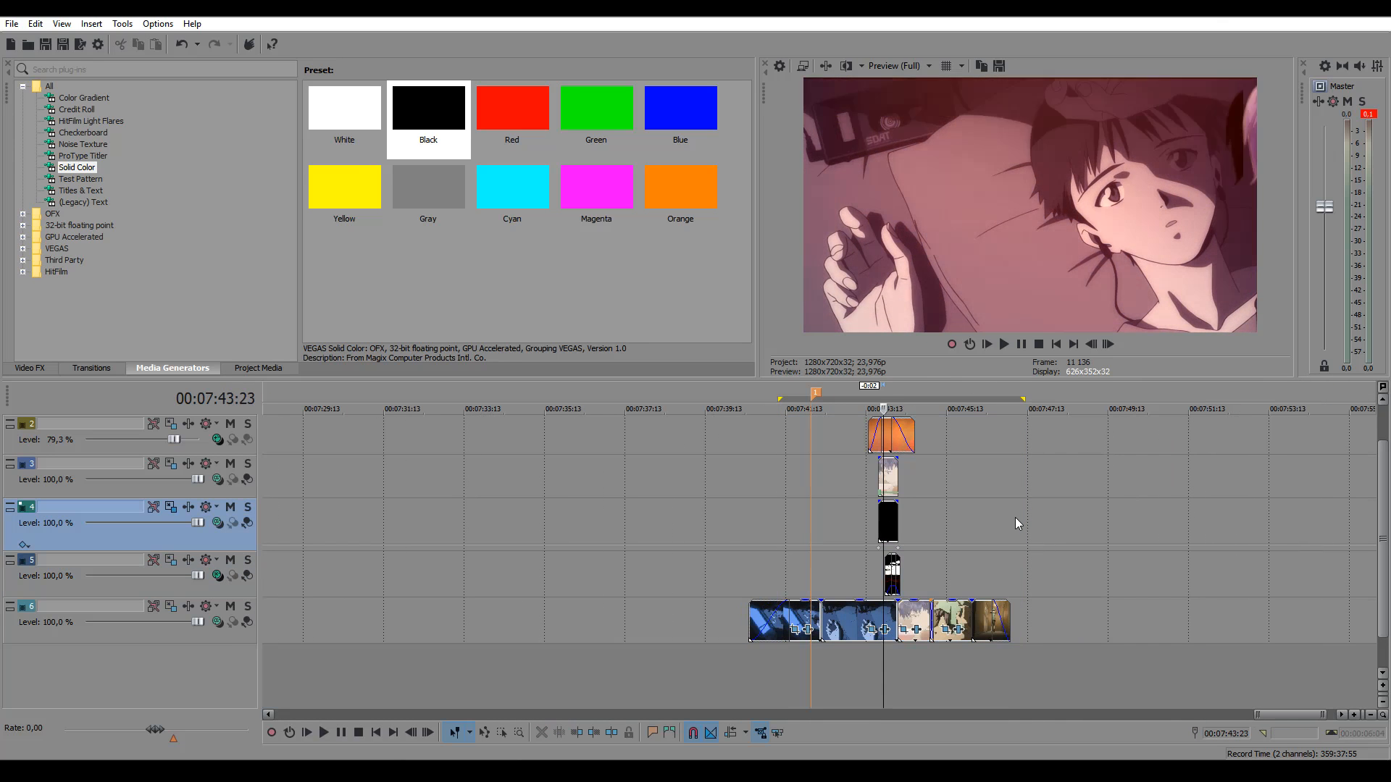
pyautogui.press('space')
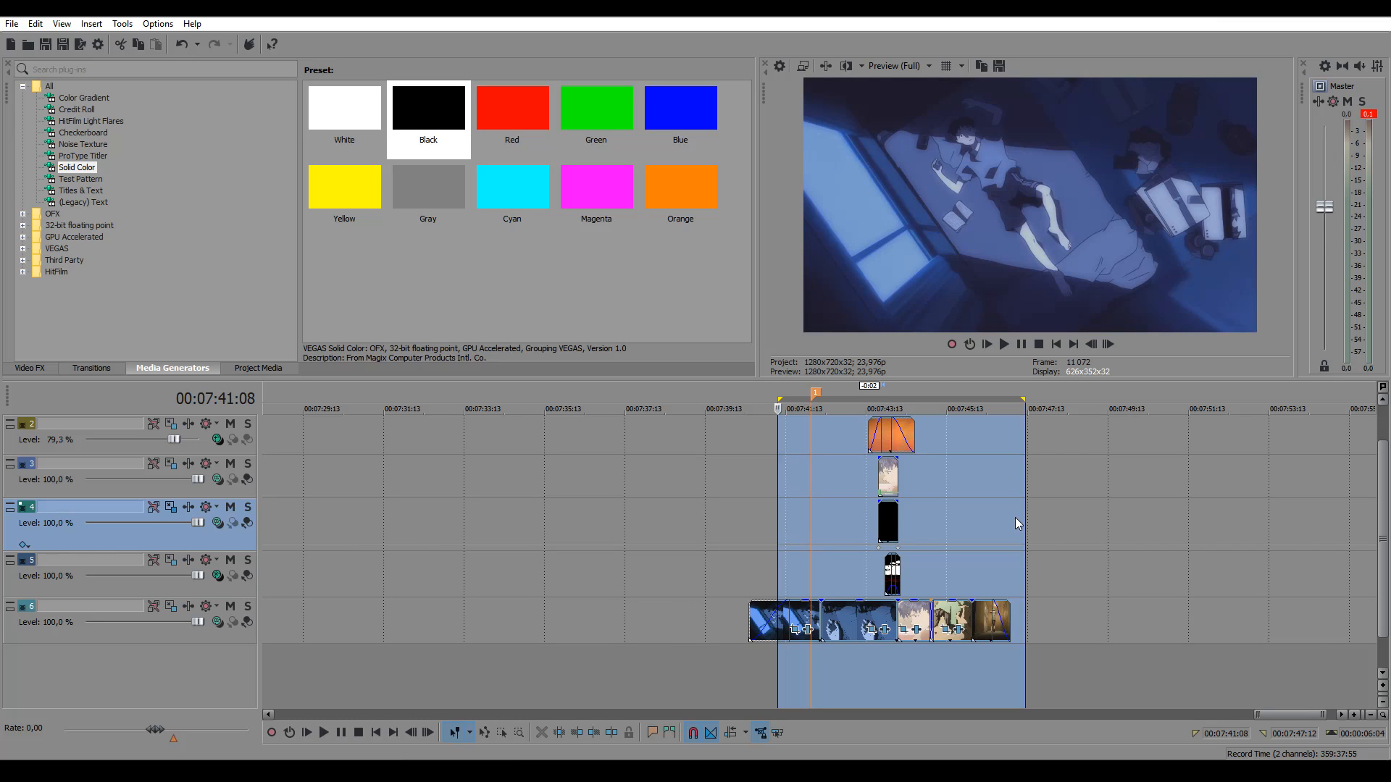
pyautogui.scroll(1, 969, 506)
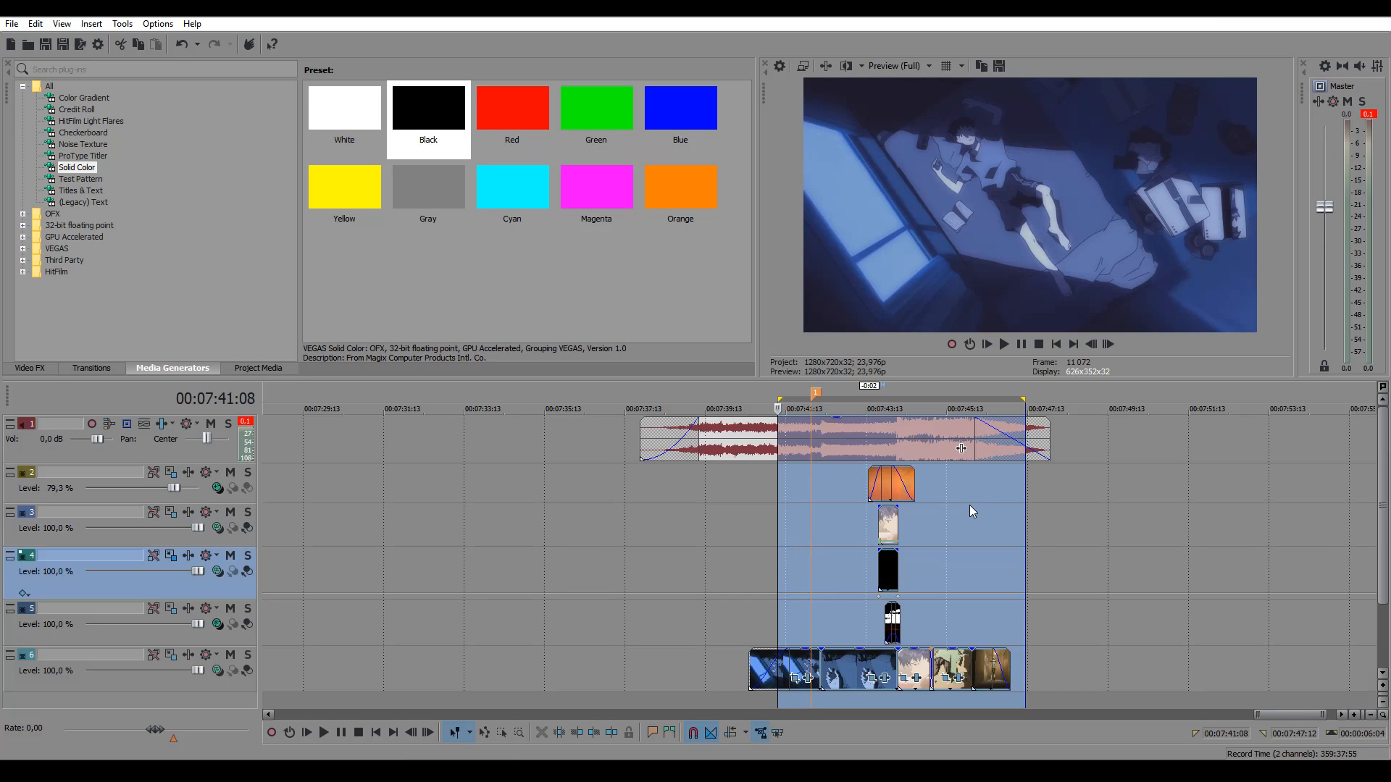
pyautogui.press('space')
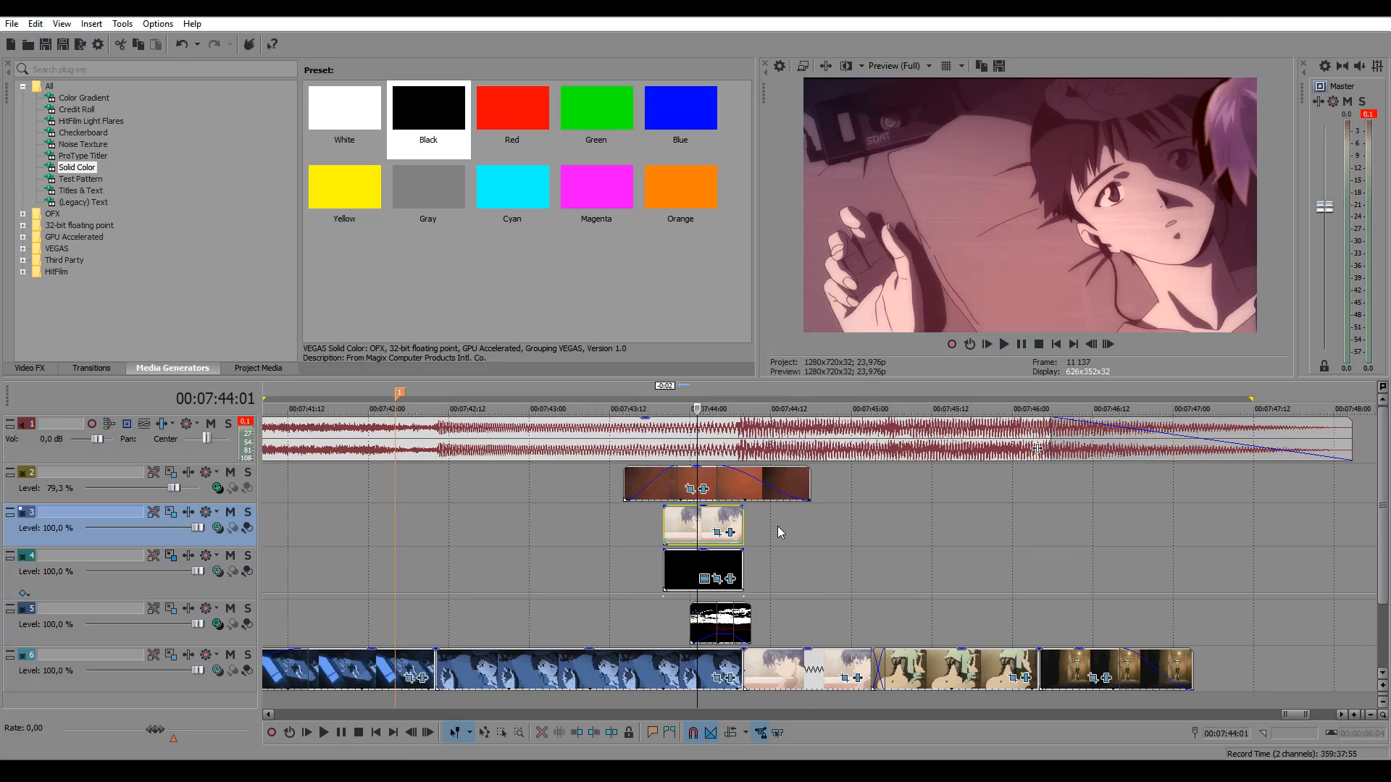
# Compare the frames at the end of the track 5 overlay, the start of the track 6 bath clip and within the track 3 clip up to 00:07:44:06.
pyautogui.scroll(-1, 777, 526)
pyautogui.click(746, 593)
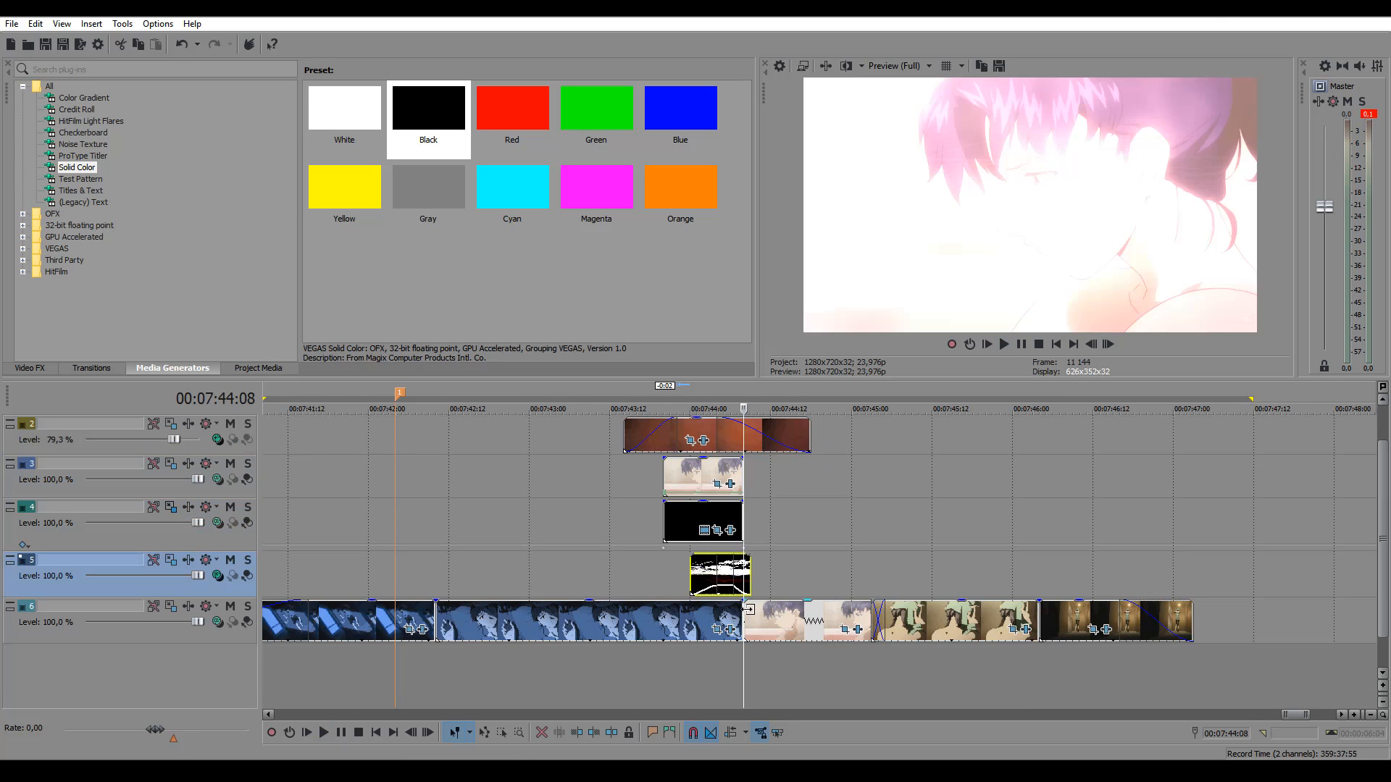
pyautogui.click(748, 612)
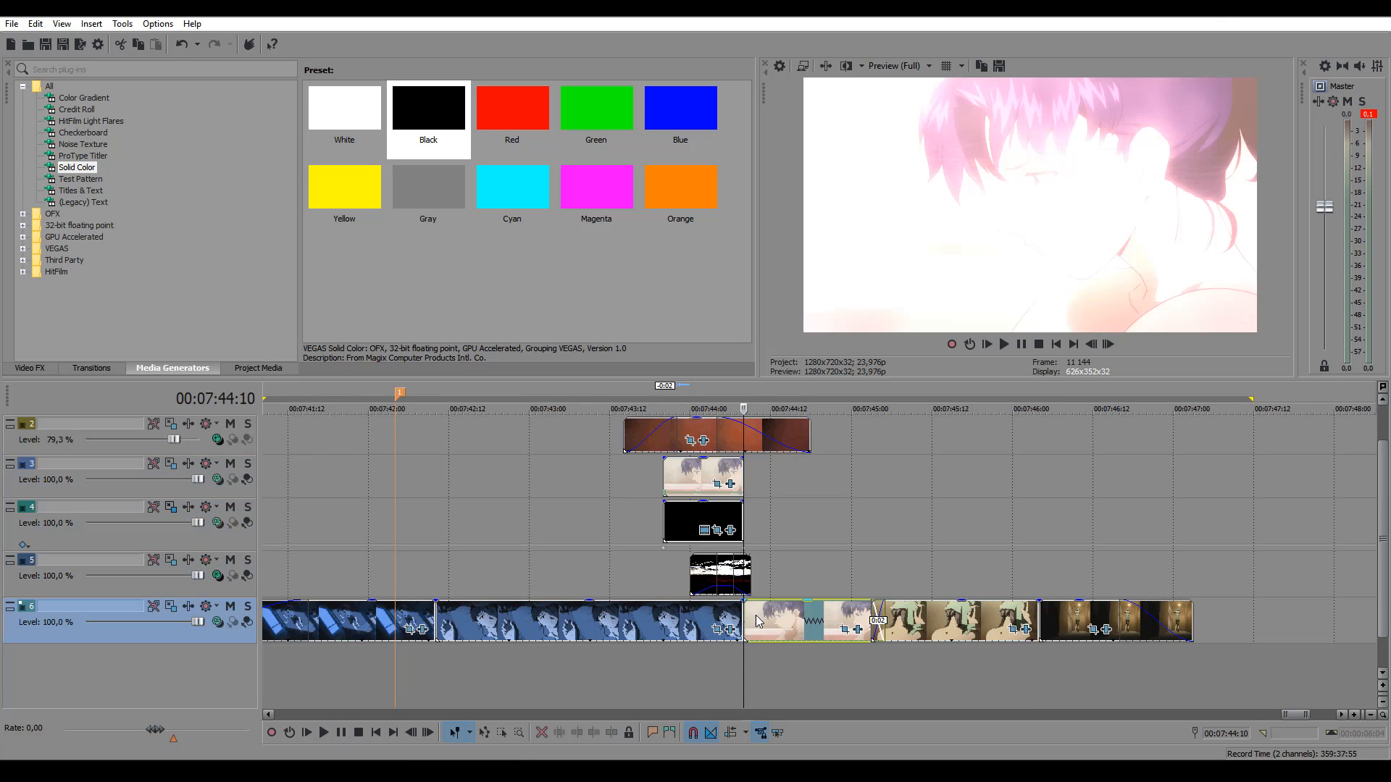
pyautogui.click(717, 471)
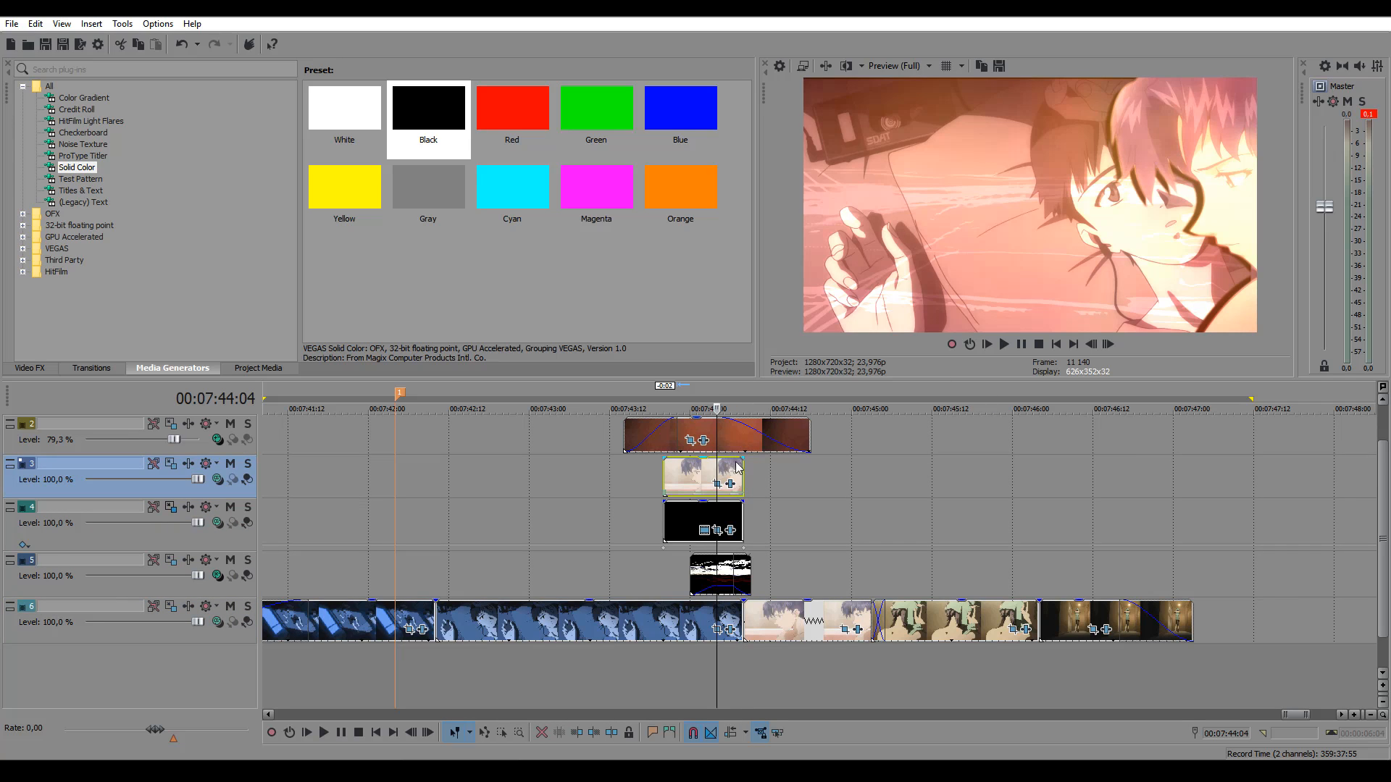
pyautogui.press('Right')
pyautogui.press('Right')
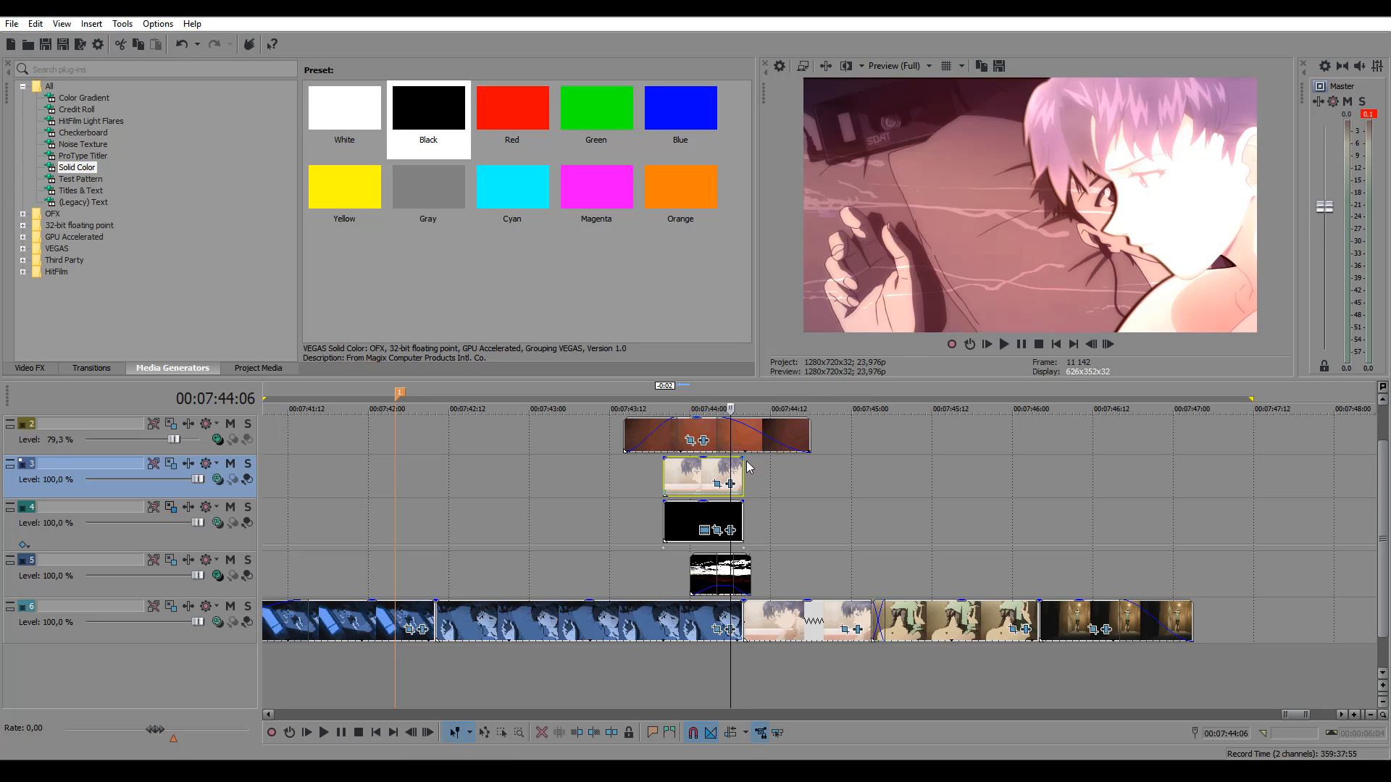
# Examine the Track Motion of the black solid's track 4 at 00:07:43:23, then close its settings.
pyautogui.click(684, 528)
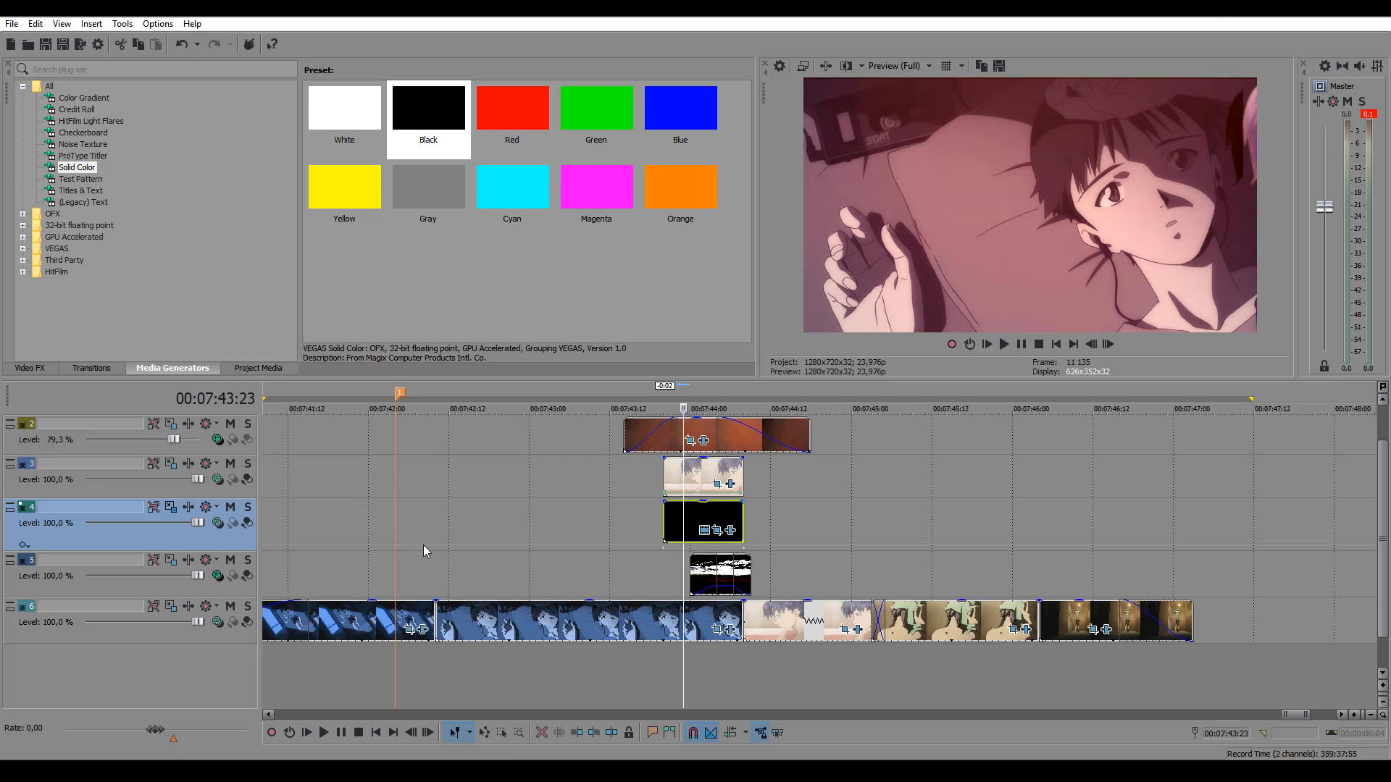
pyautogui.click(172, 507)
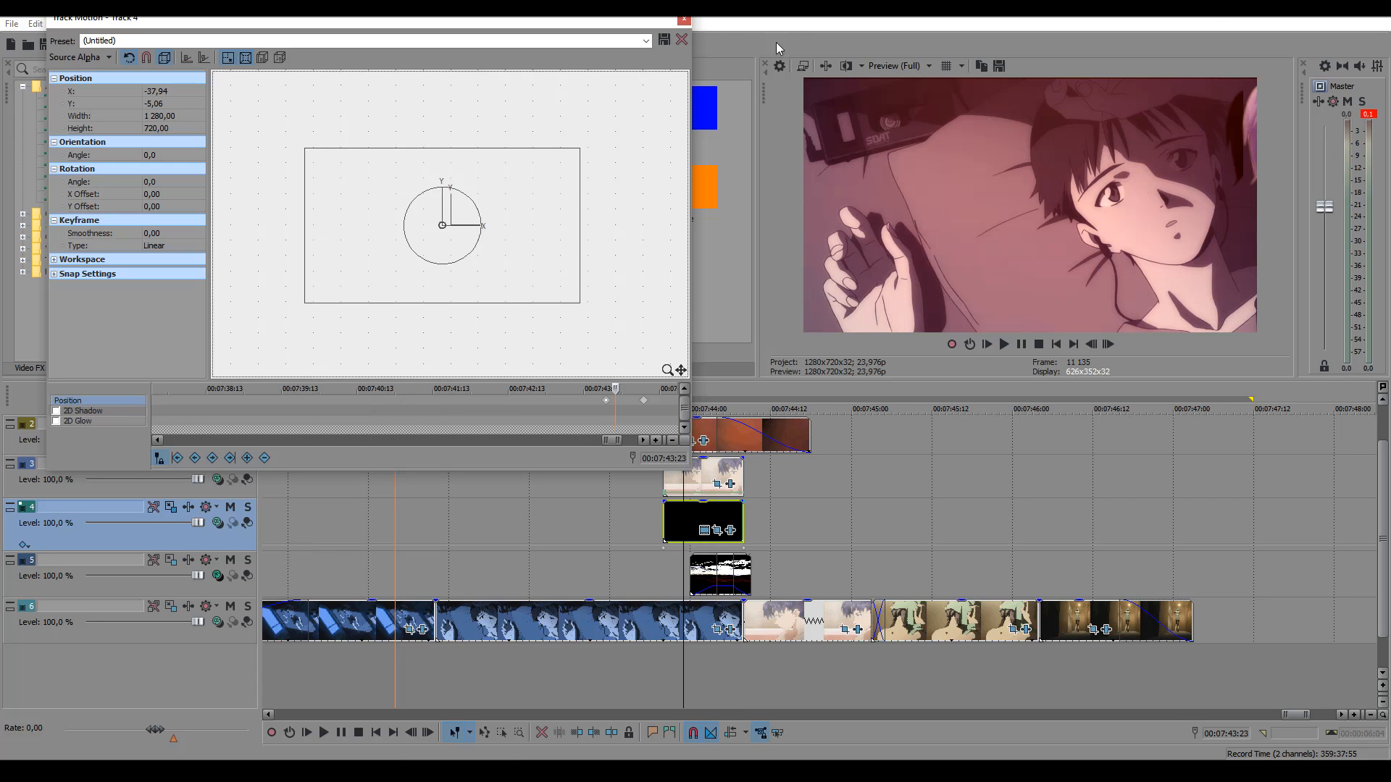
pyautogui.click(685, 21)
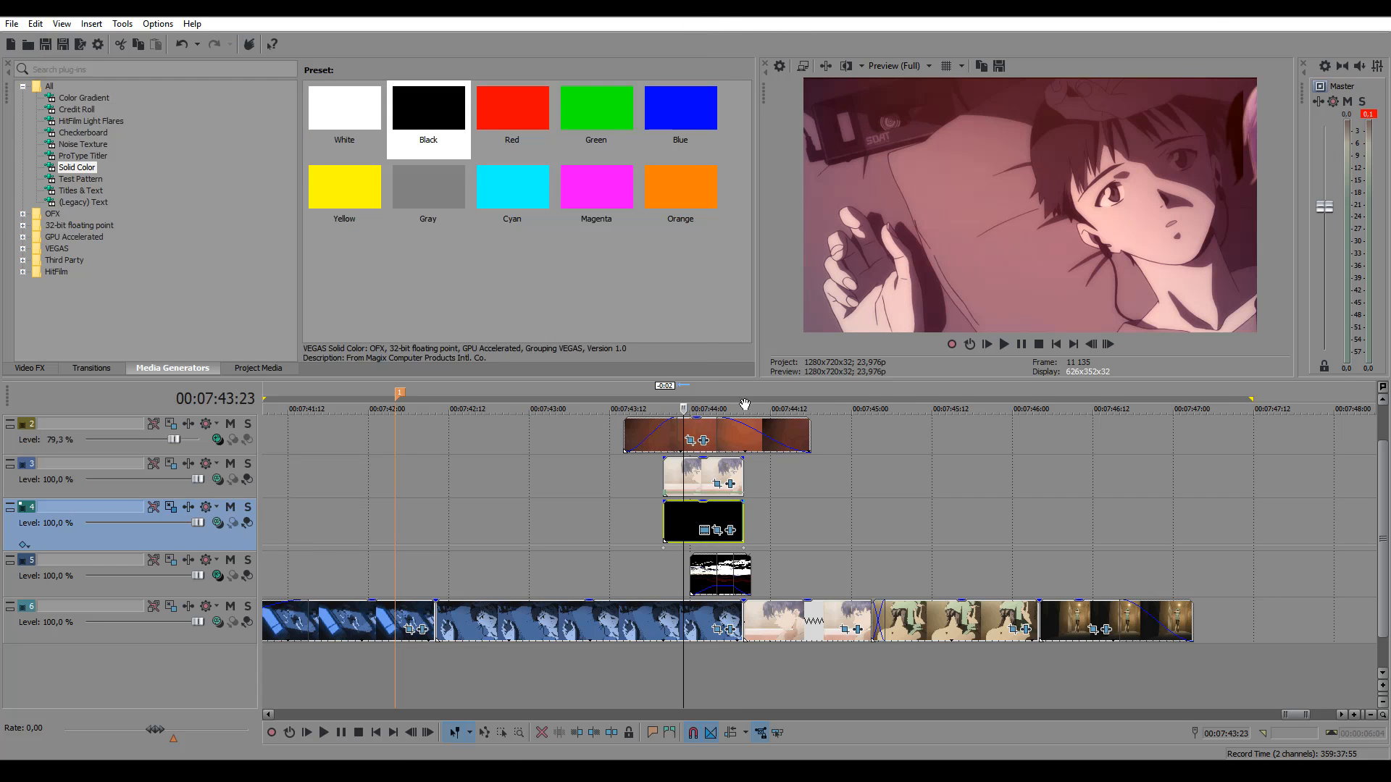
# Examine the second Brightness and Contrast effect's keyframes on the track 3 bath clip and select the time range 00:07:44:00 to 00:07:44:12.
pyautogui.click(731, 470)
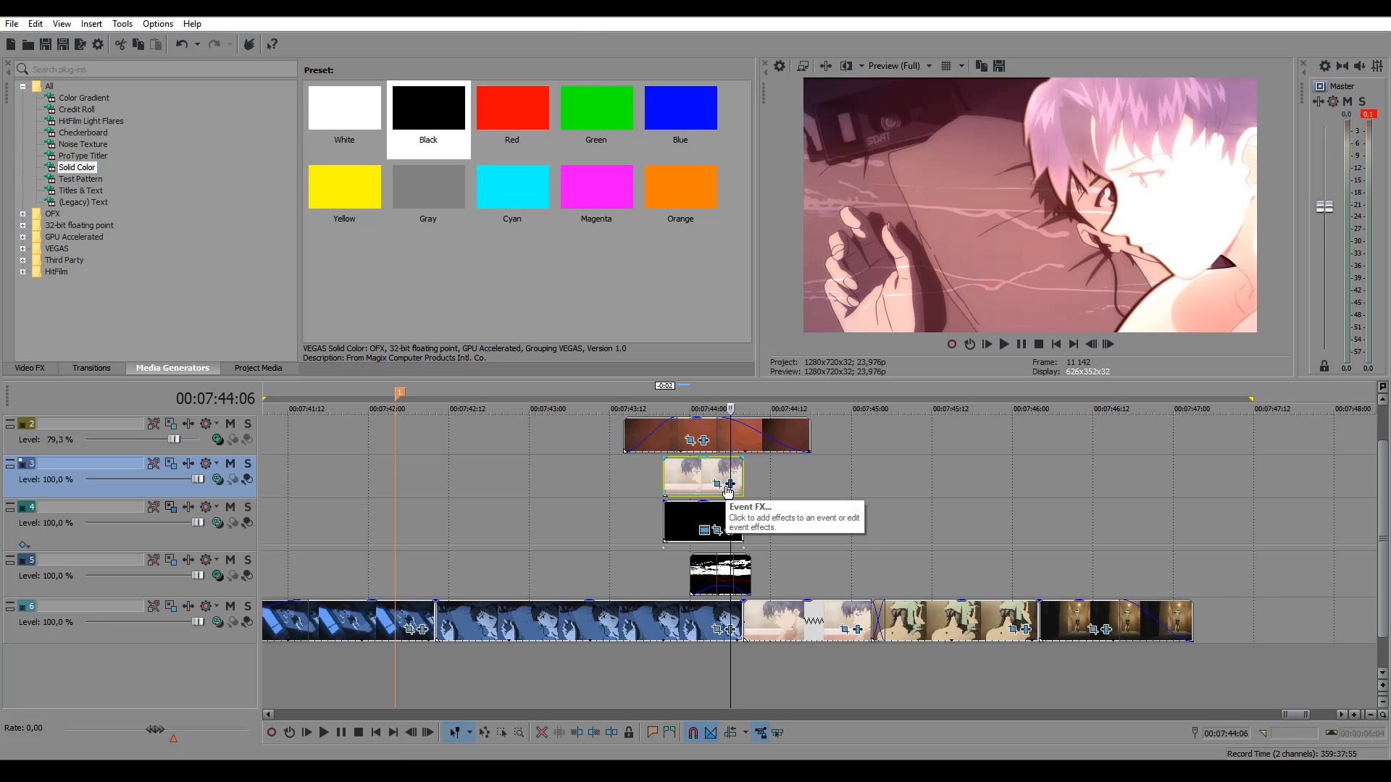
pyautogui.click(729, 485)
pyautogui.click(333, 80)
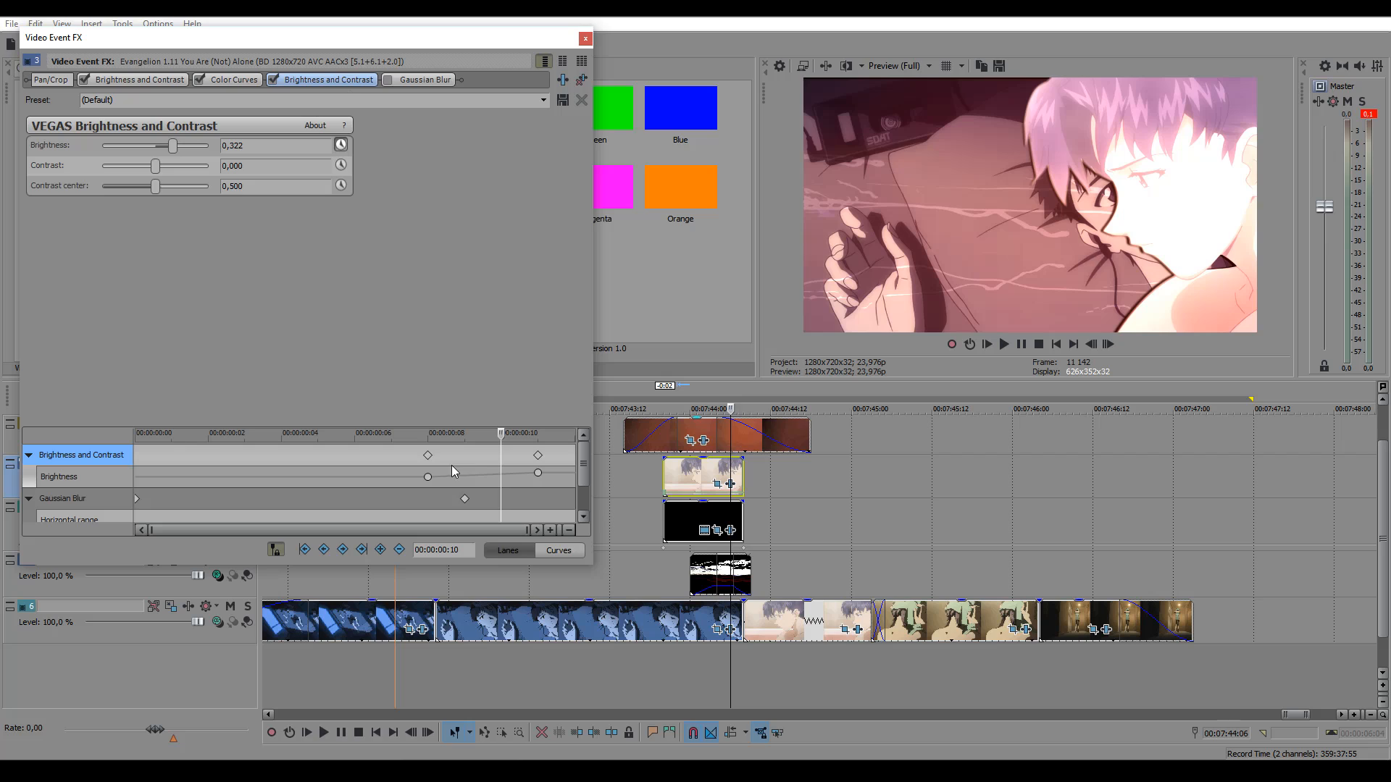
pyautogui.click(428, 461)
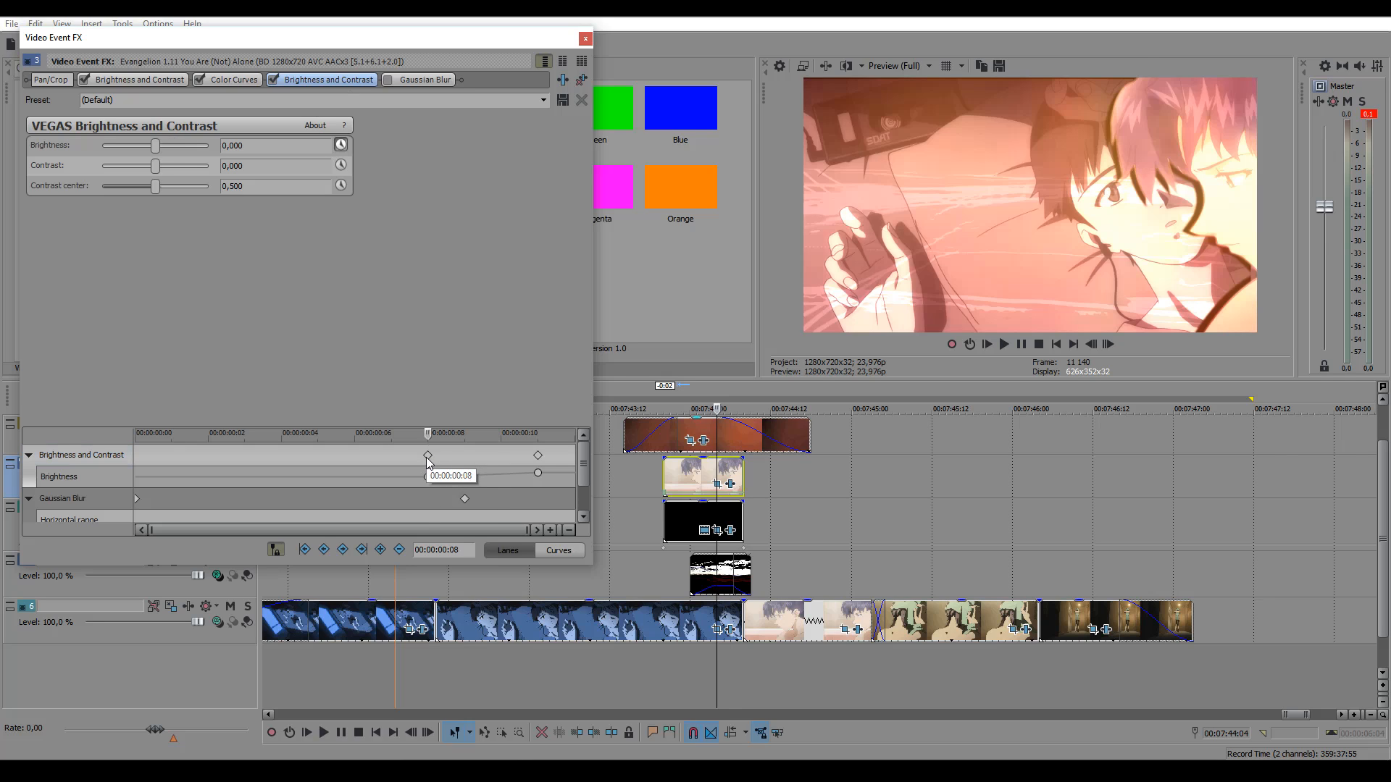
pyautogui.moveTo(438, 442); pyautogui.dragTo(499, 433)
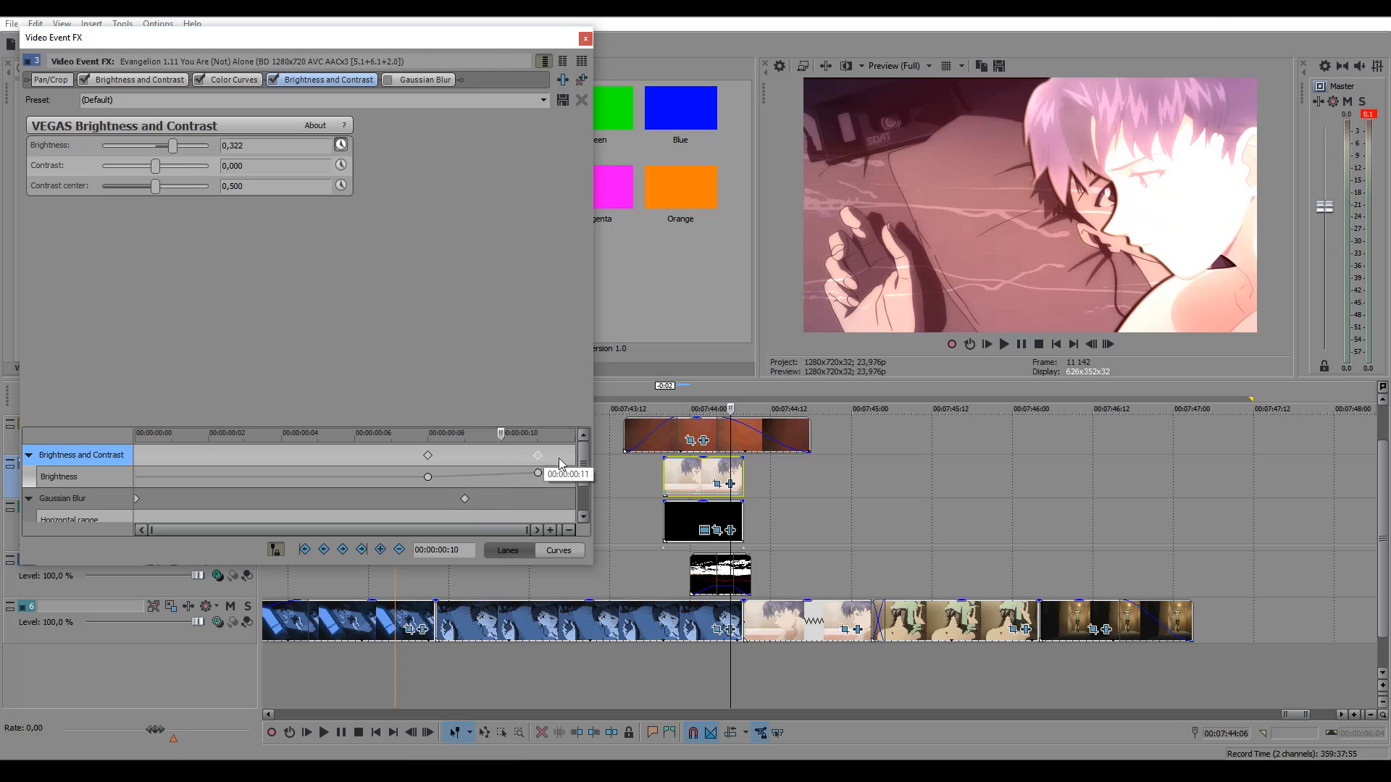
pyautogui.moveTo(710, 397); pyautogui.dragTo(769, 400)
pyautogui.click(585, 37)
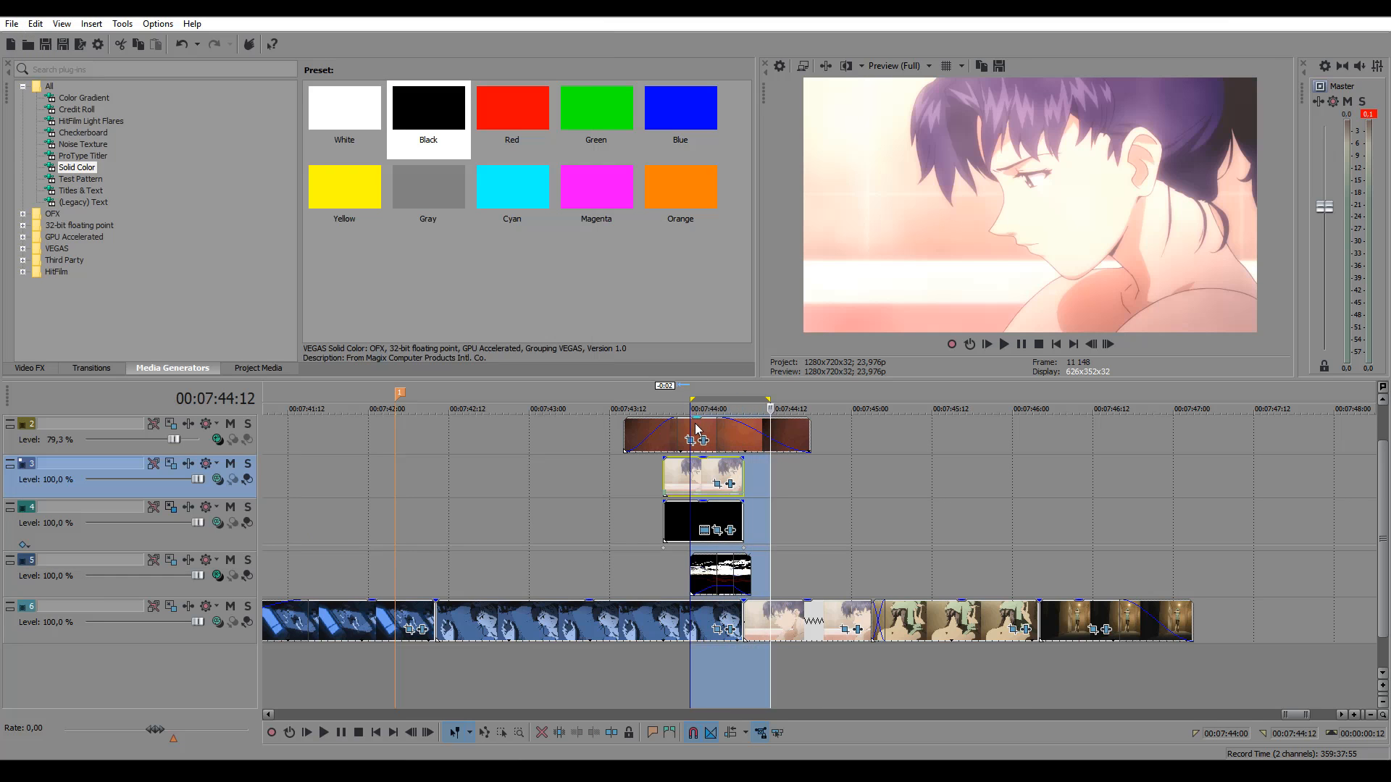
# Inspect the clips on tracks 2, 3 and 5 during the slide-in and select the time range 00:07:44:00 to 00:07:44:06.
pyautogui.click(696, 429)
pyautogui.click(717, 572)
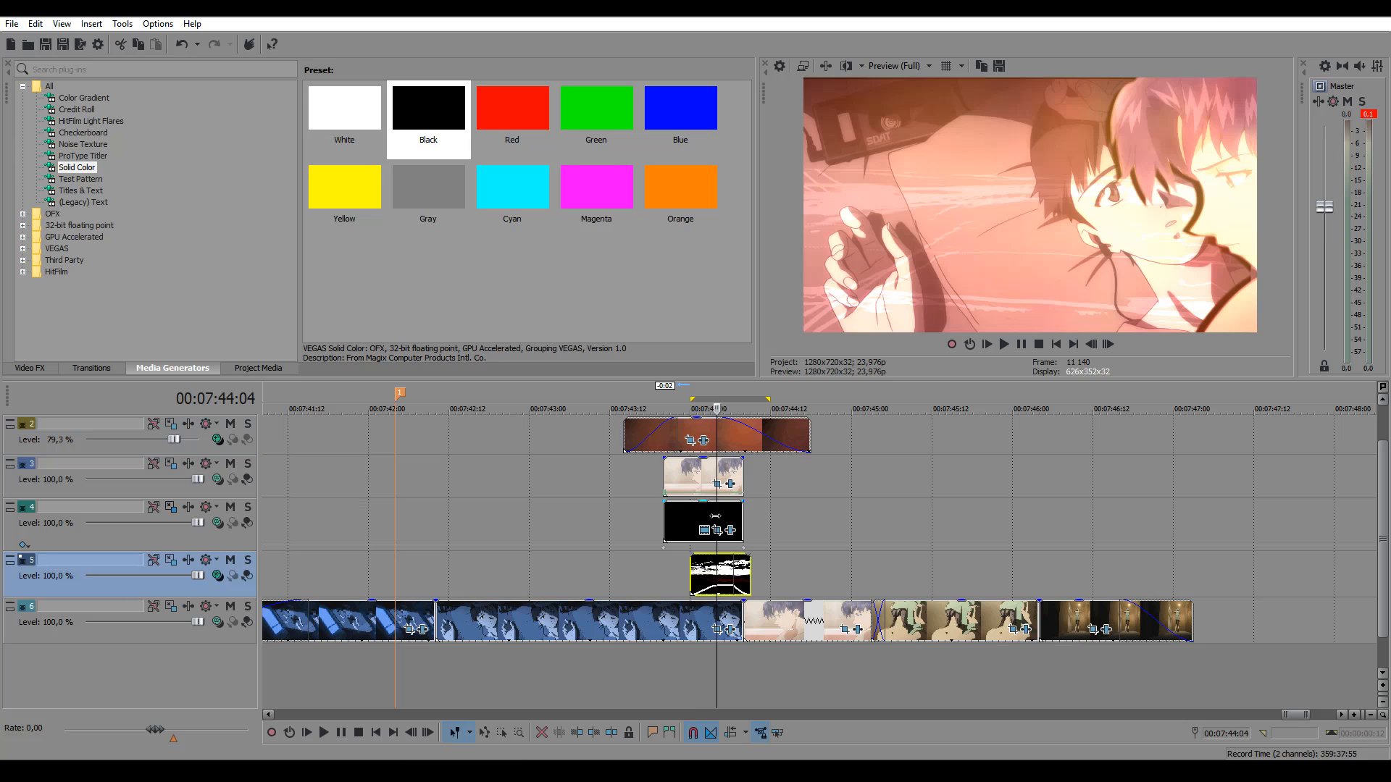
pyautogui.click(697, 484)
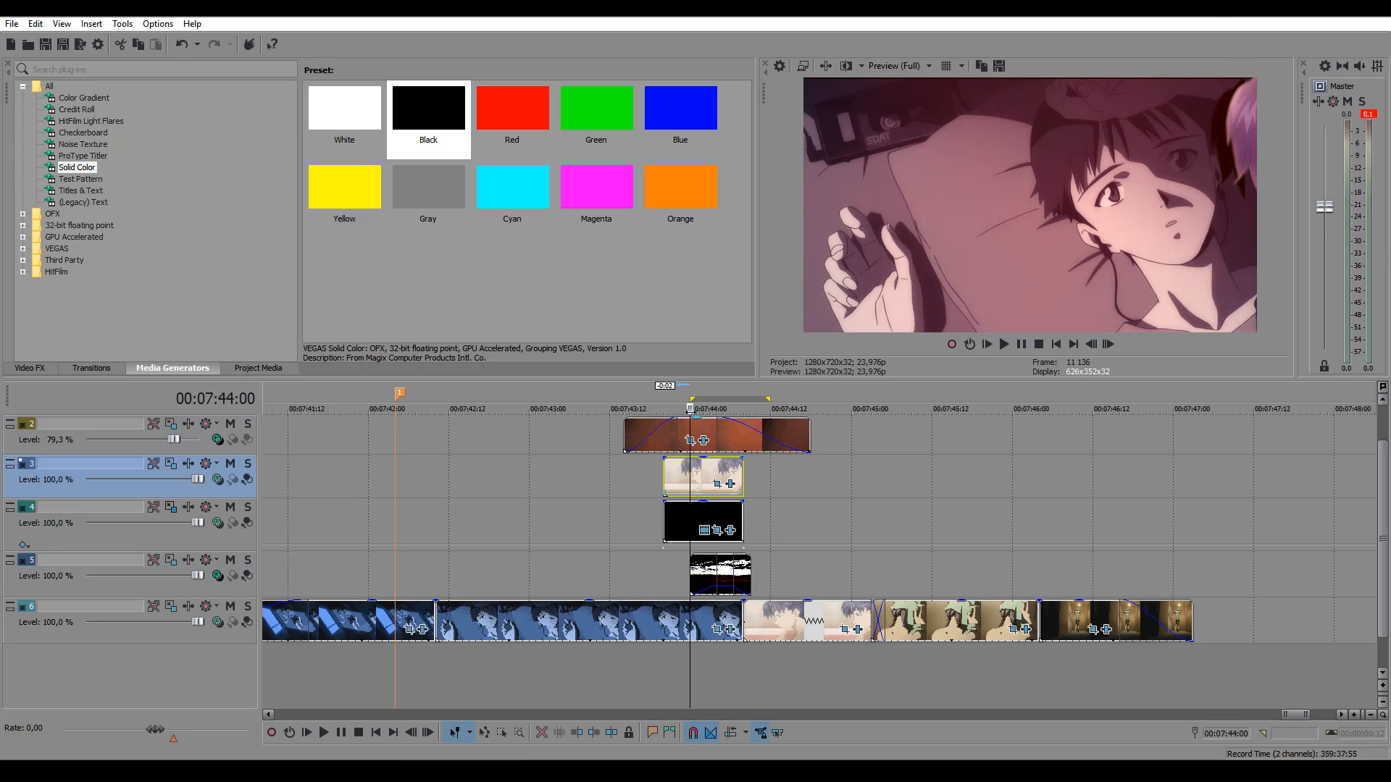
pyautogui.moveTo(556, 399); pyautogui.dragTo(732, 407)
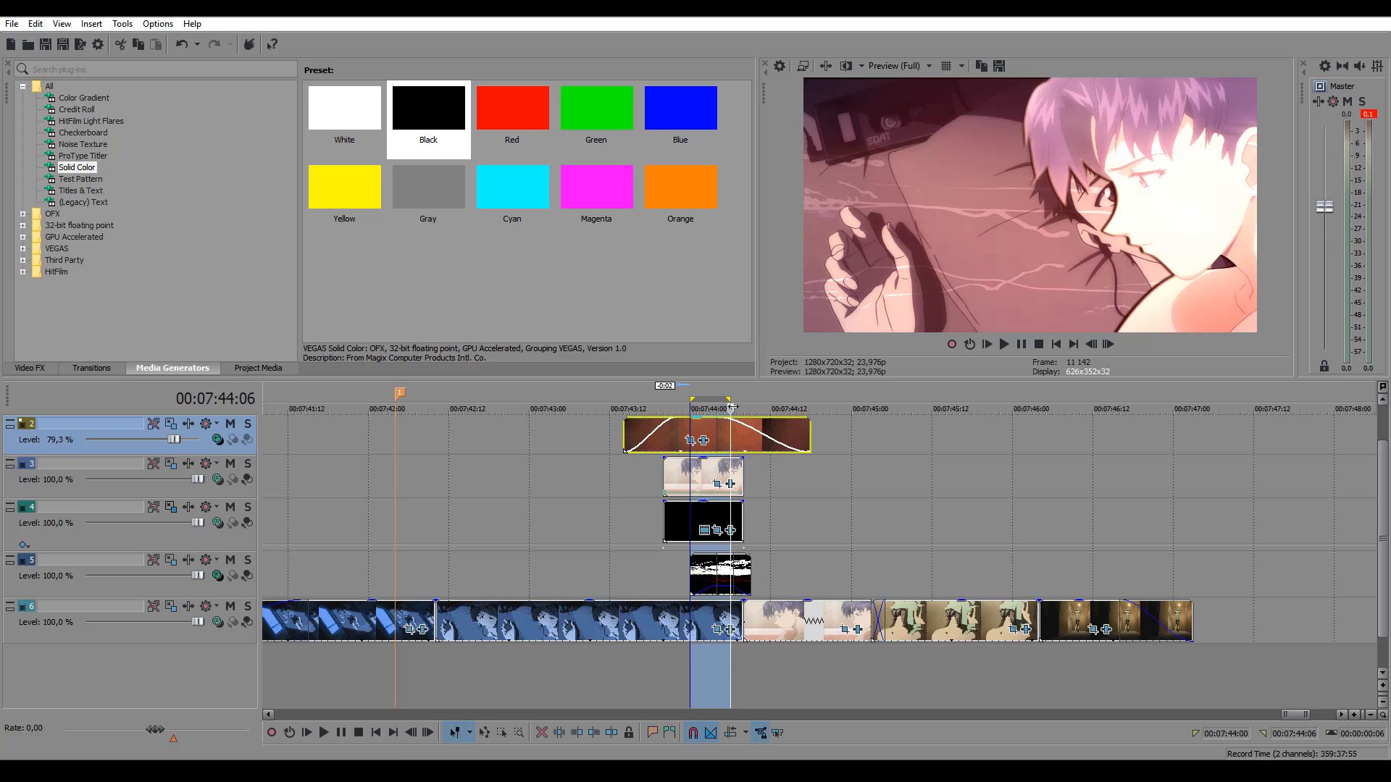